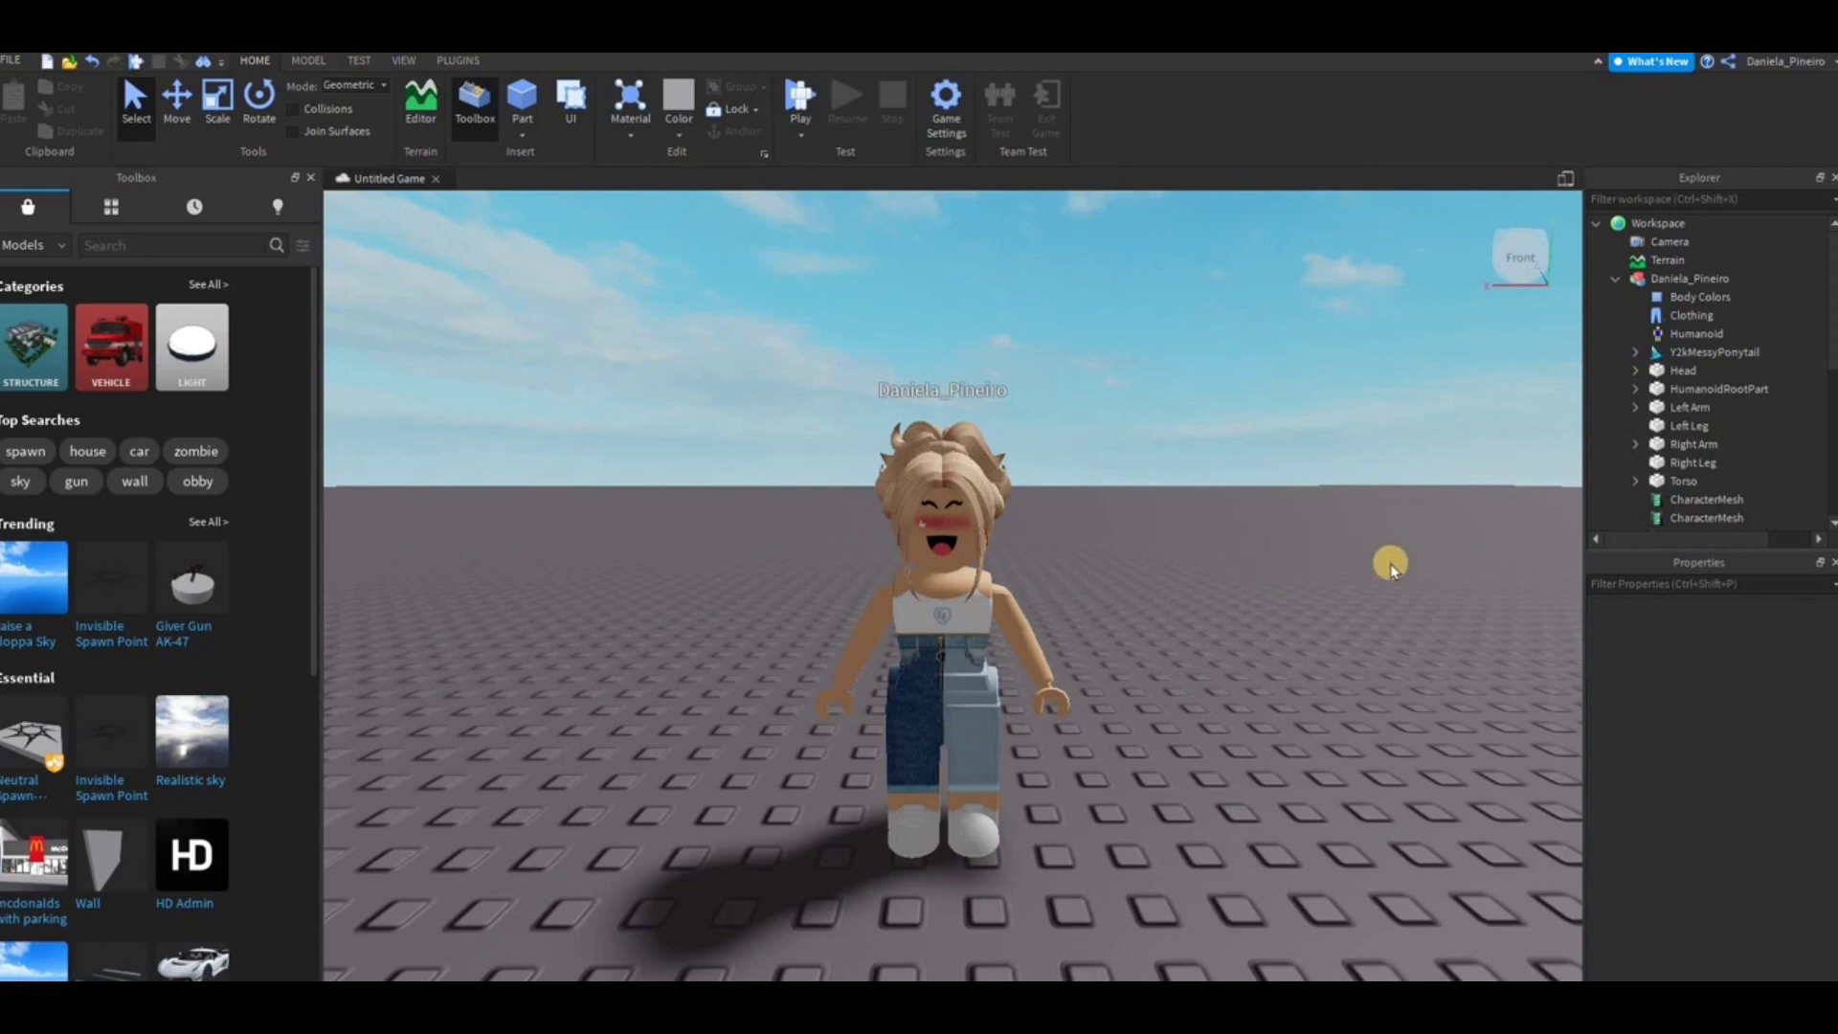
# Hide and restore the Explorer, Properties and Toolbox panels, then show the Plugins tools
pyautogui.moveTo(1390, 590); pyautogui.dragTo(1381, 595, button='right')
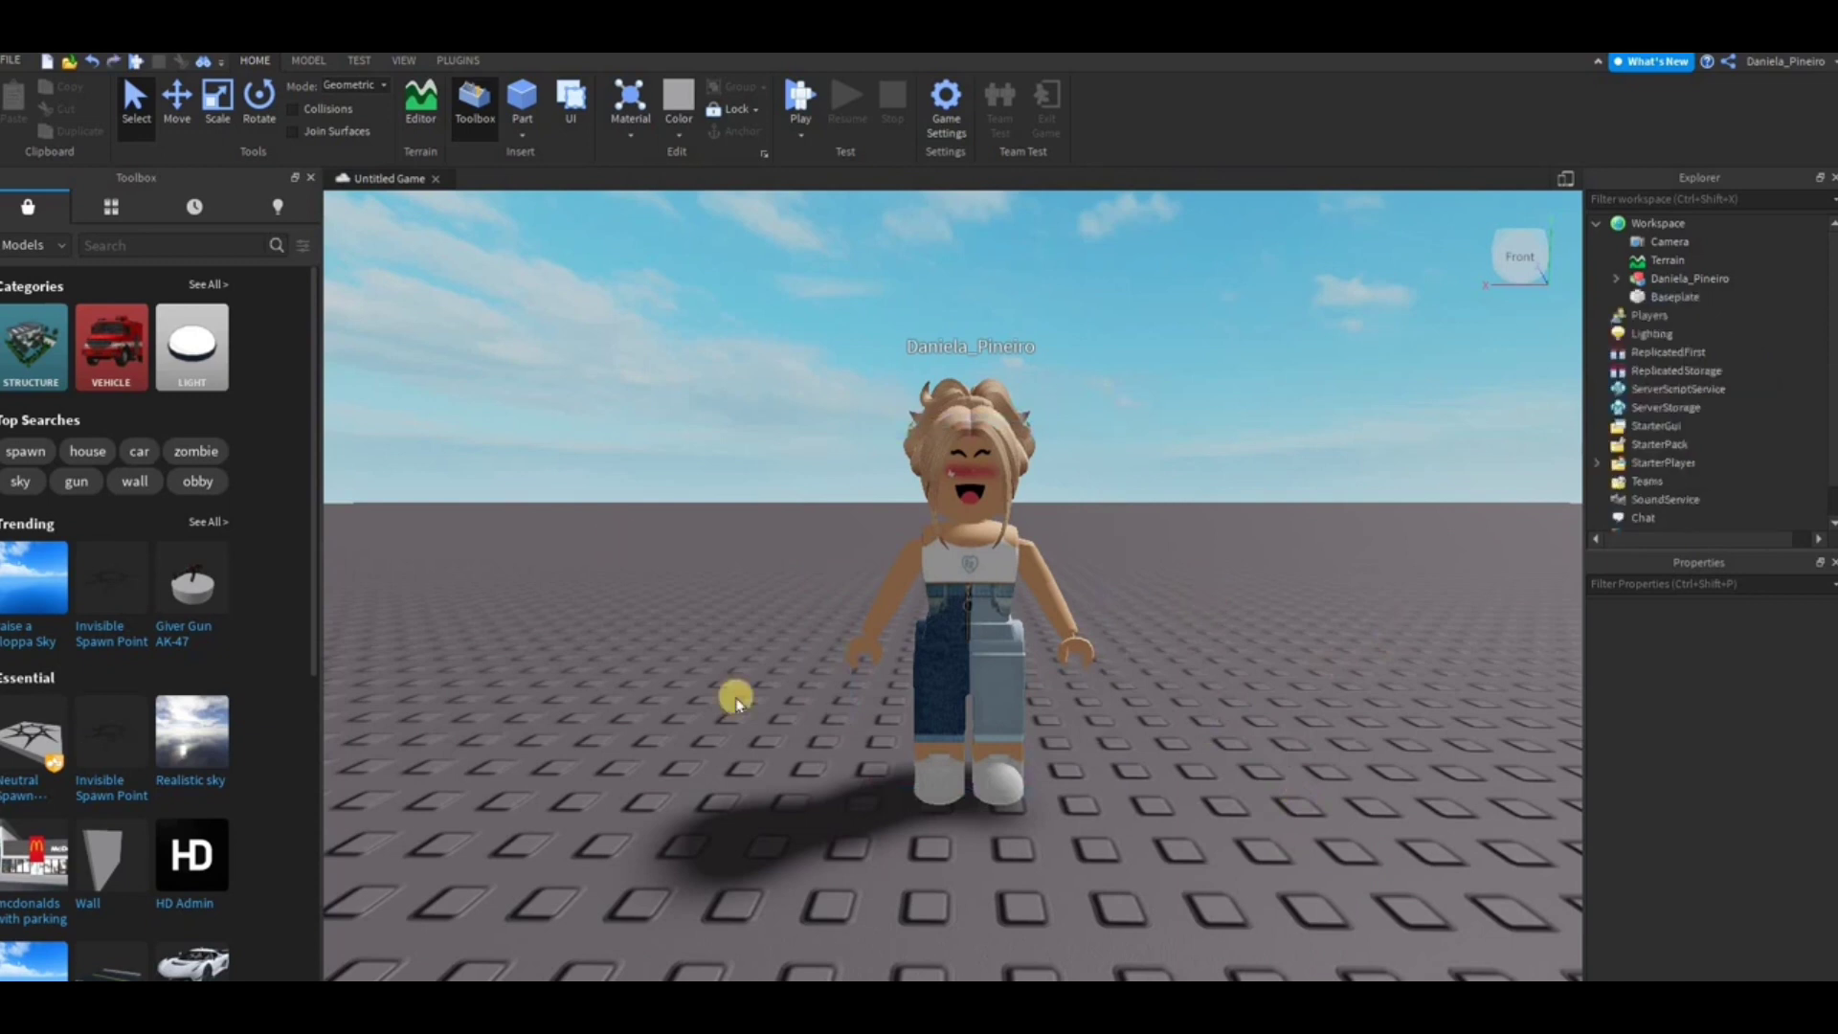
pyautogui.click(406, 61)
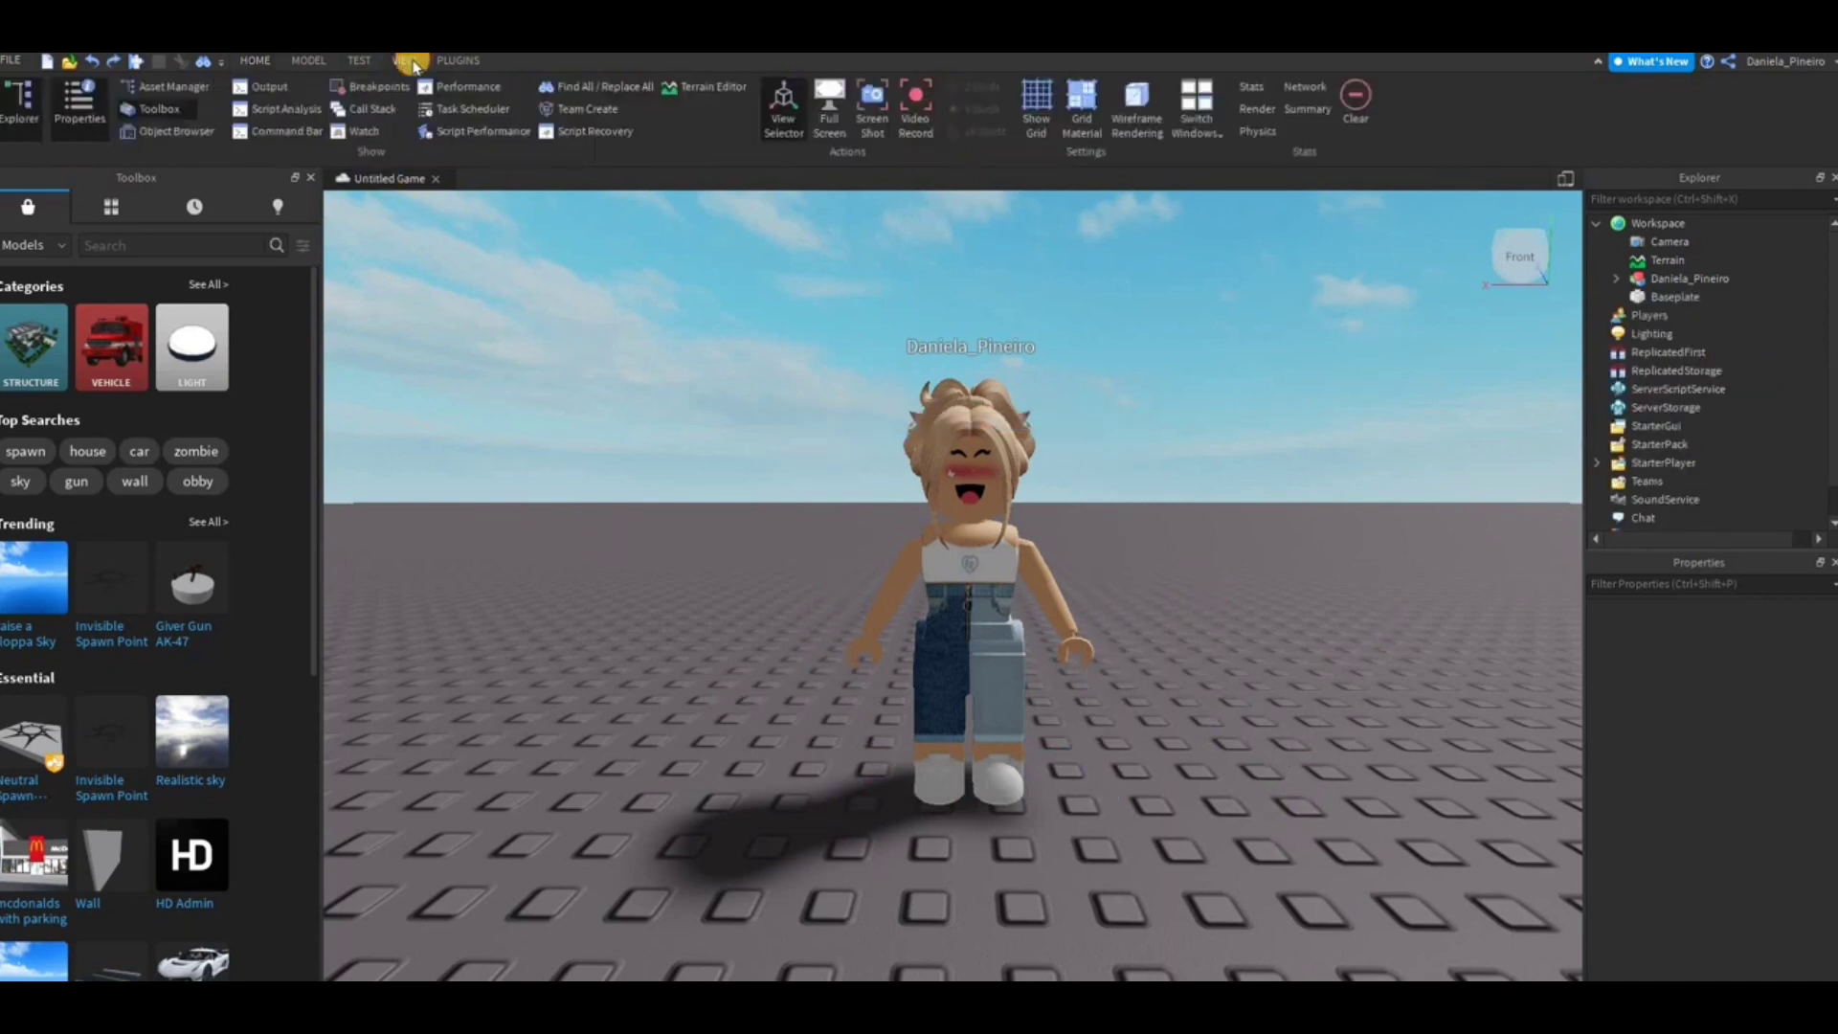
pyautogui.click(31, 108)
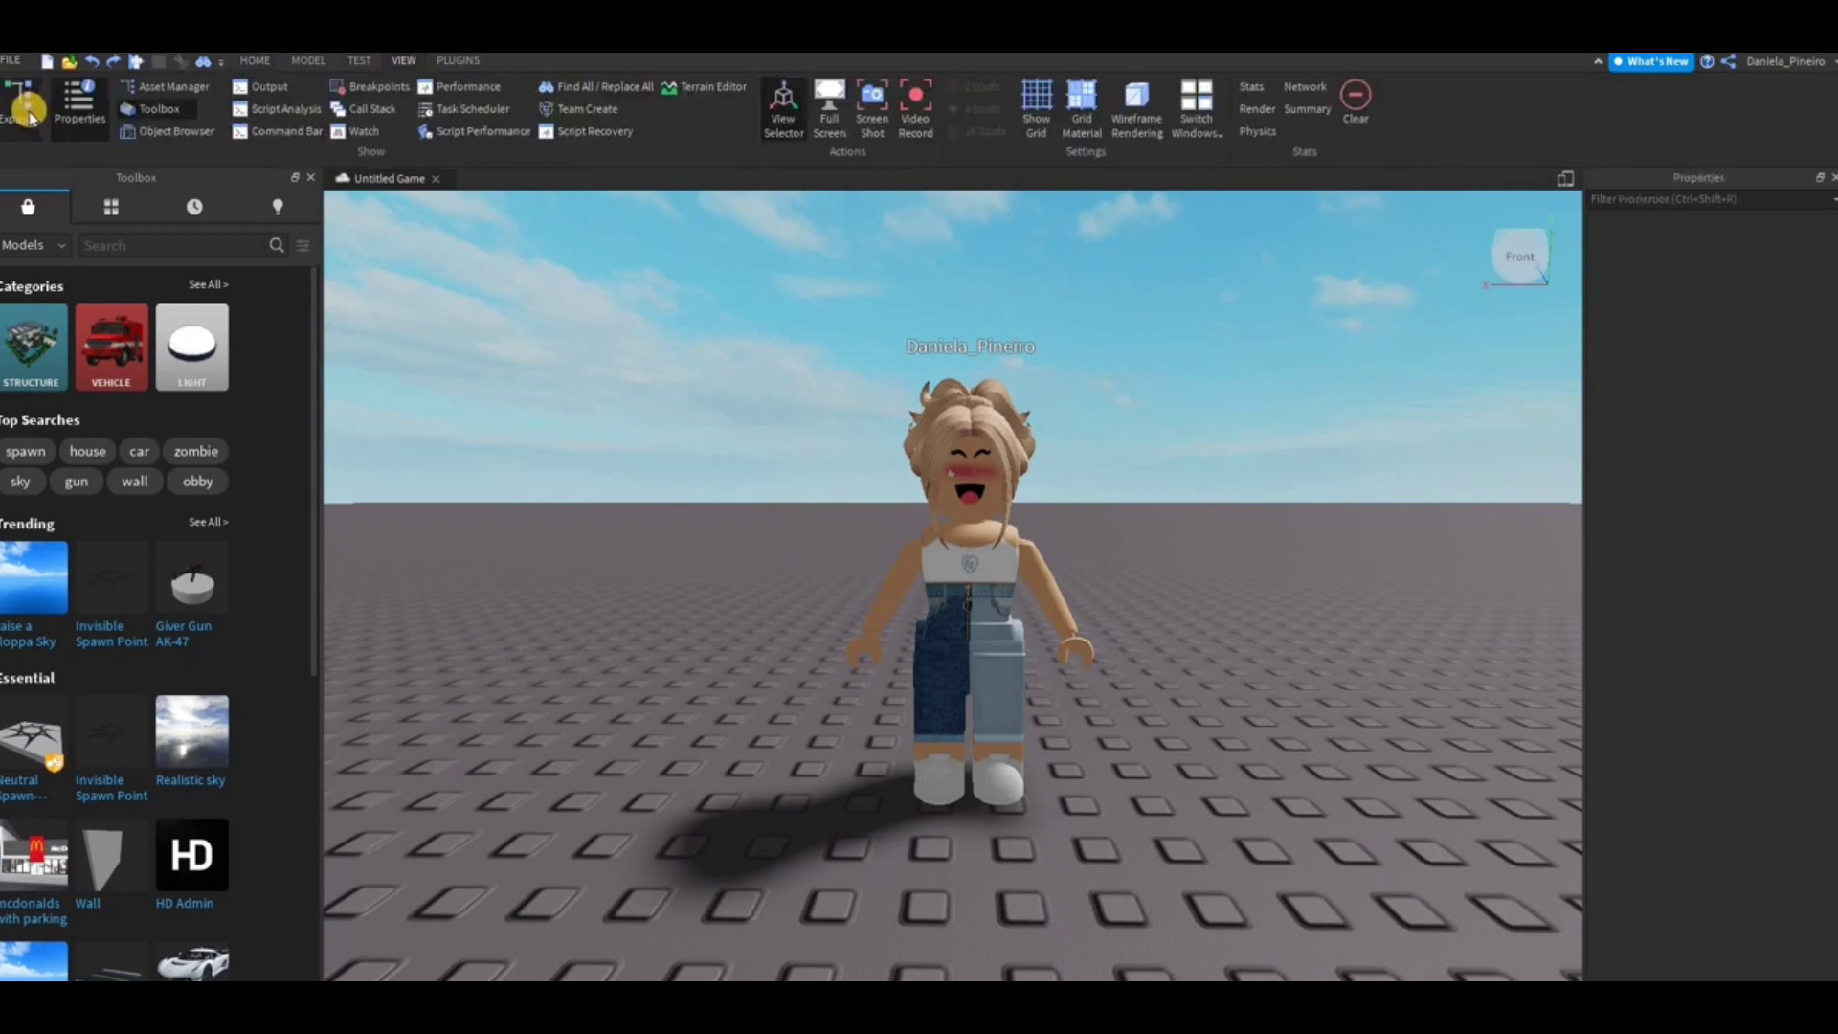
pyautogui.click(78, 103)
pyautogui.click(161, 108)
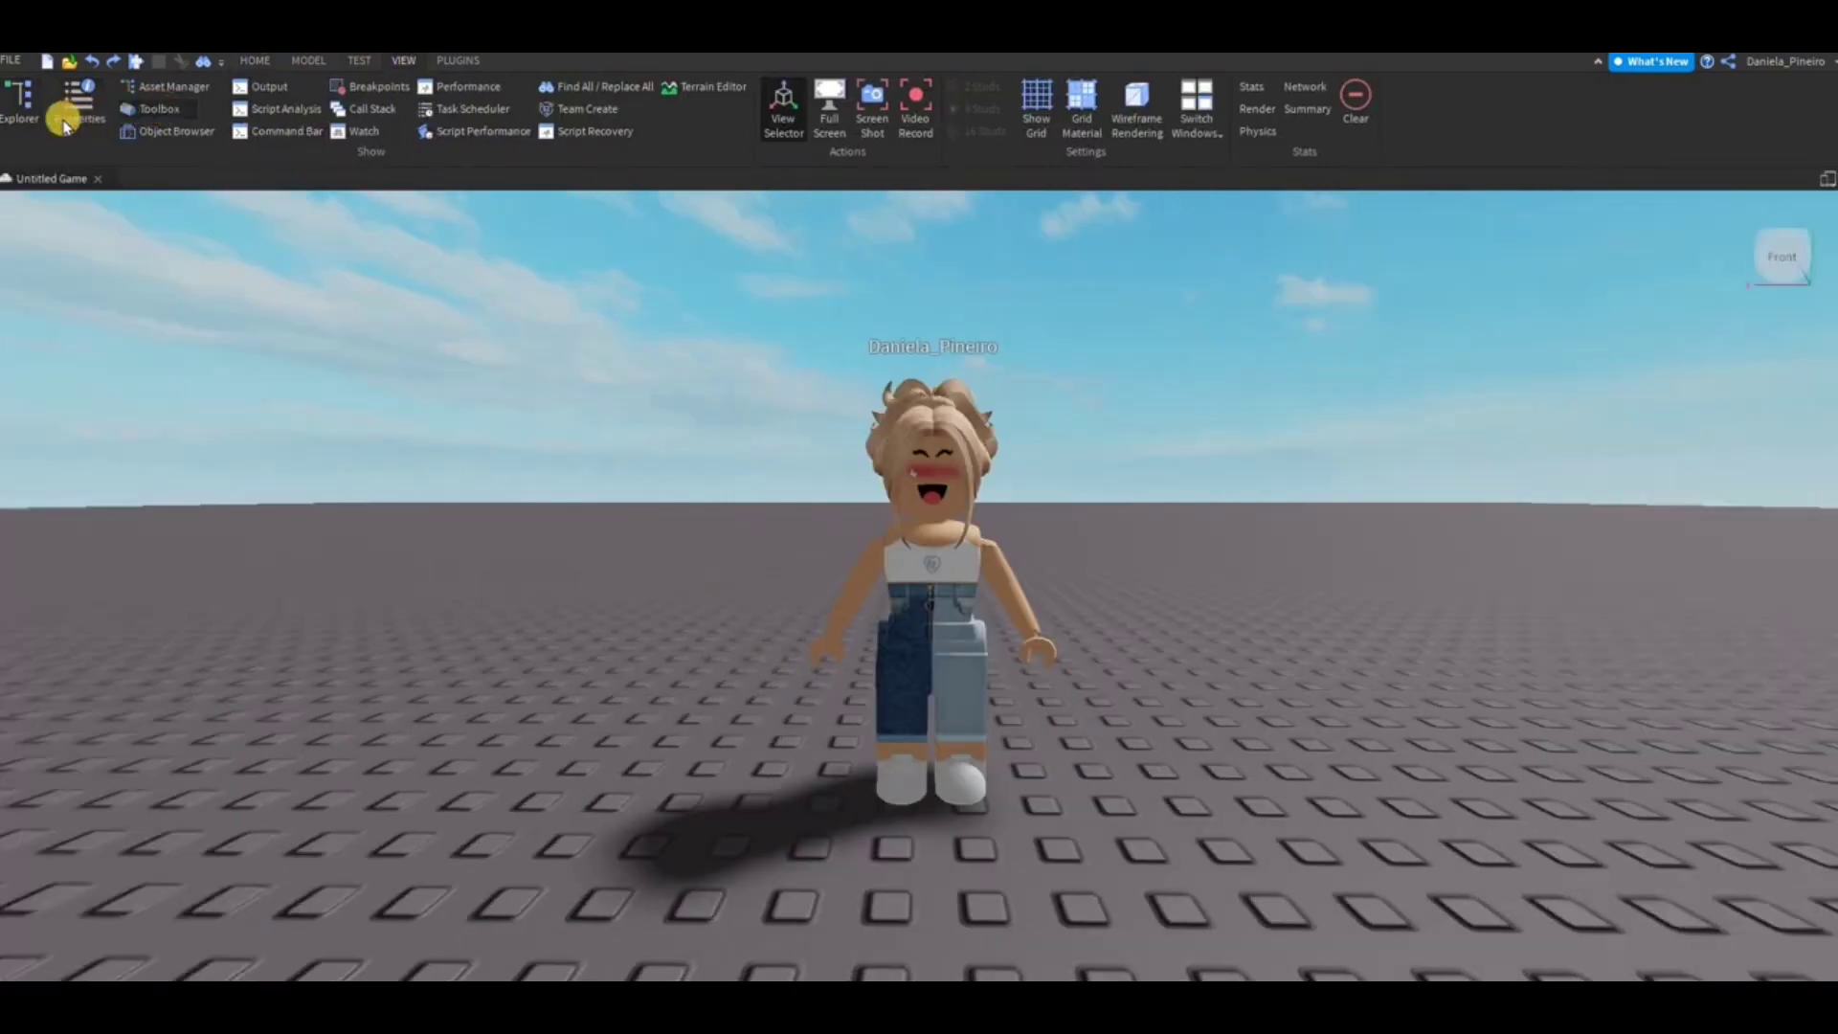
pyautogui.click(153, 107)
pyautogui.click(56, 107)
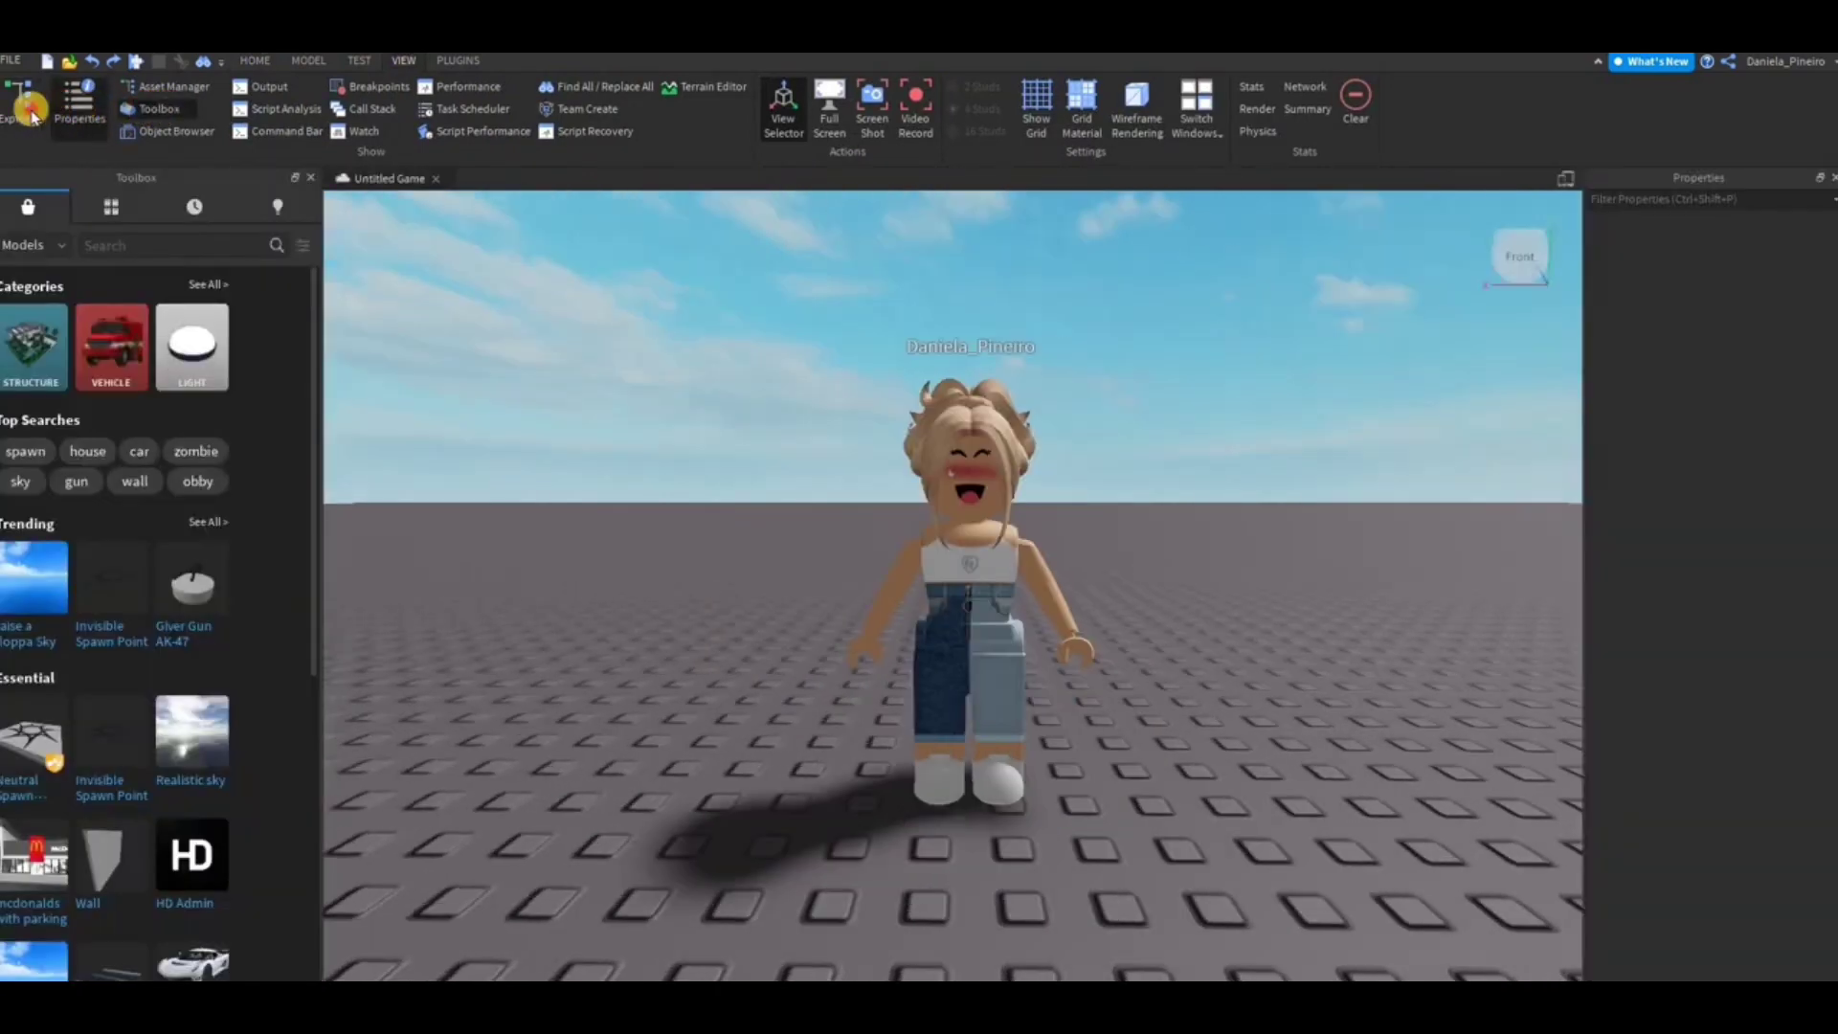
pyautogui.click(21, 100)
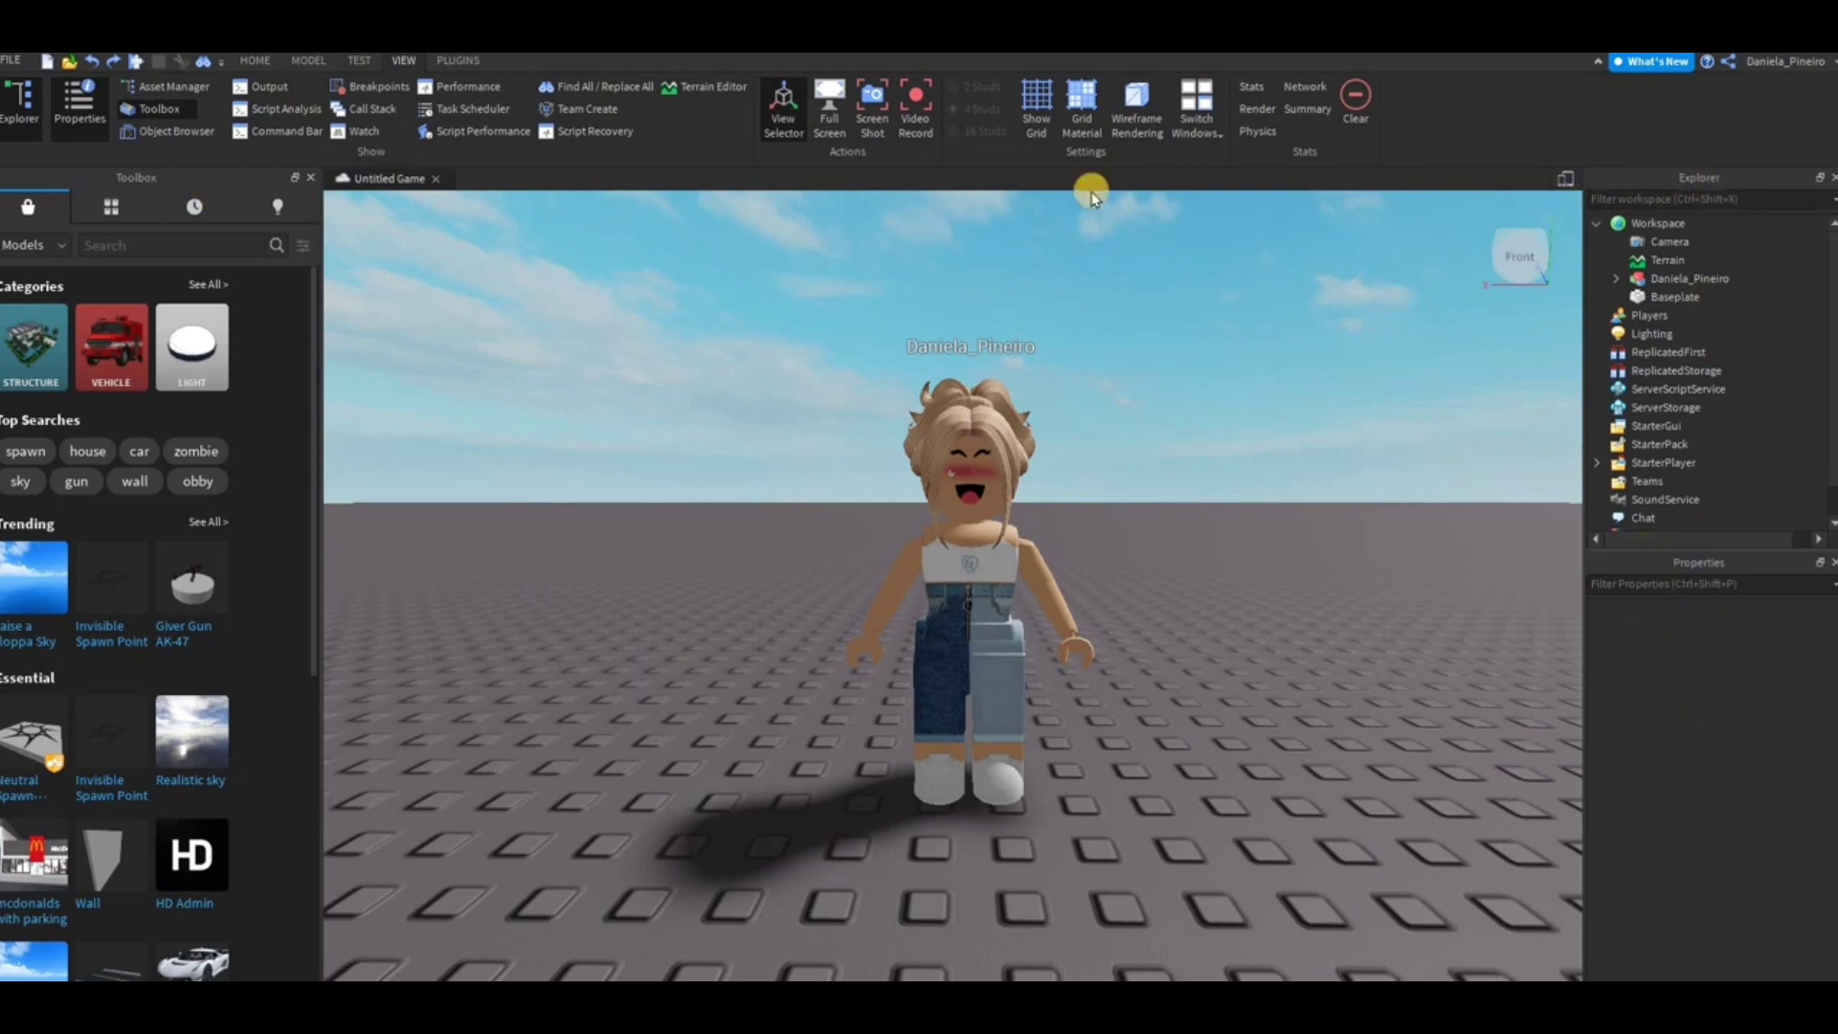
pyautogui.click(459, 60)
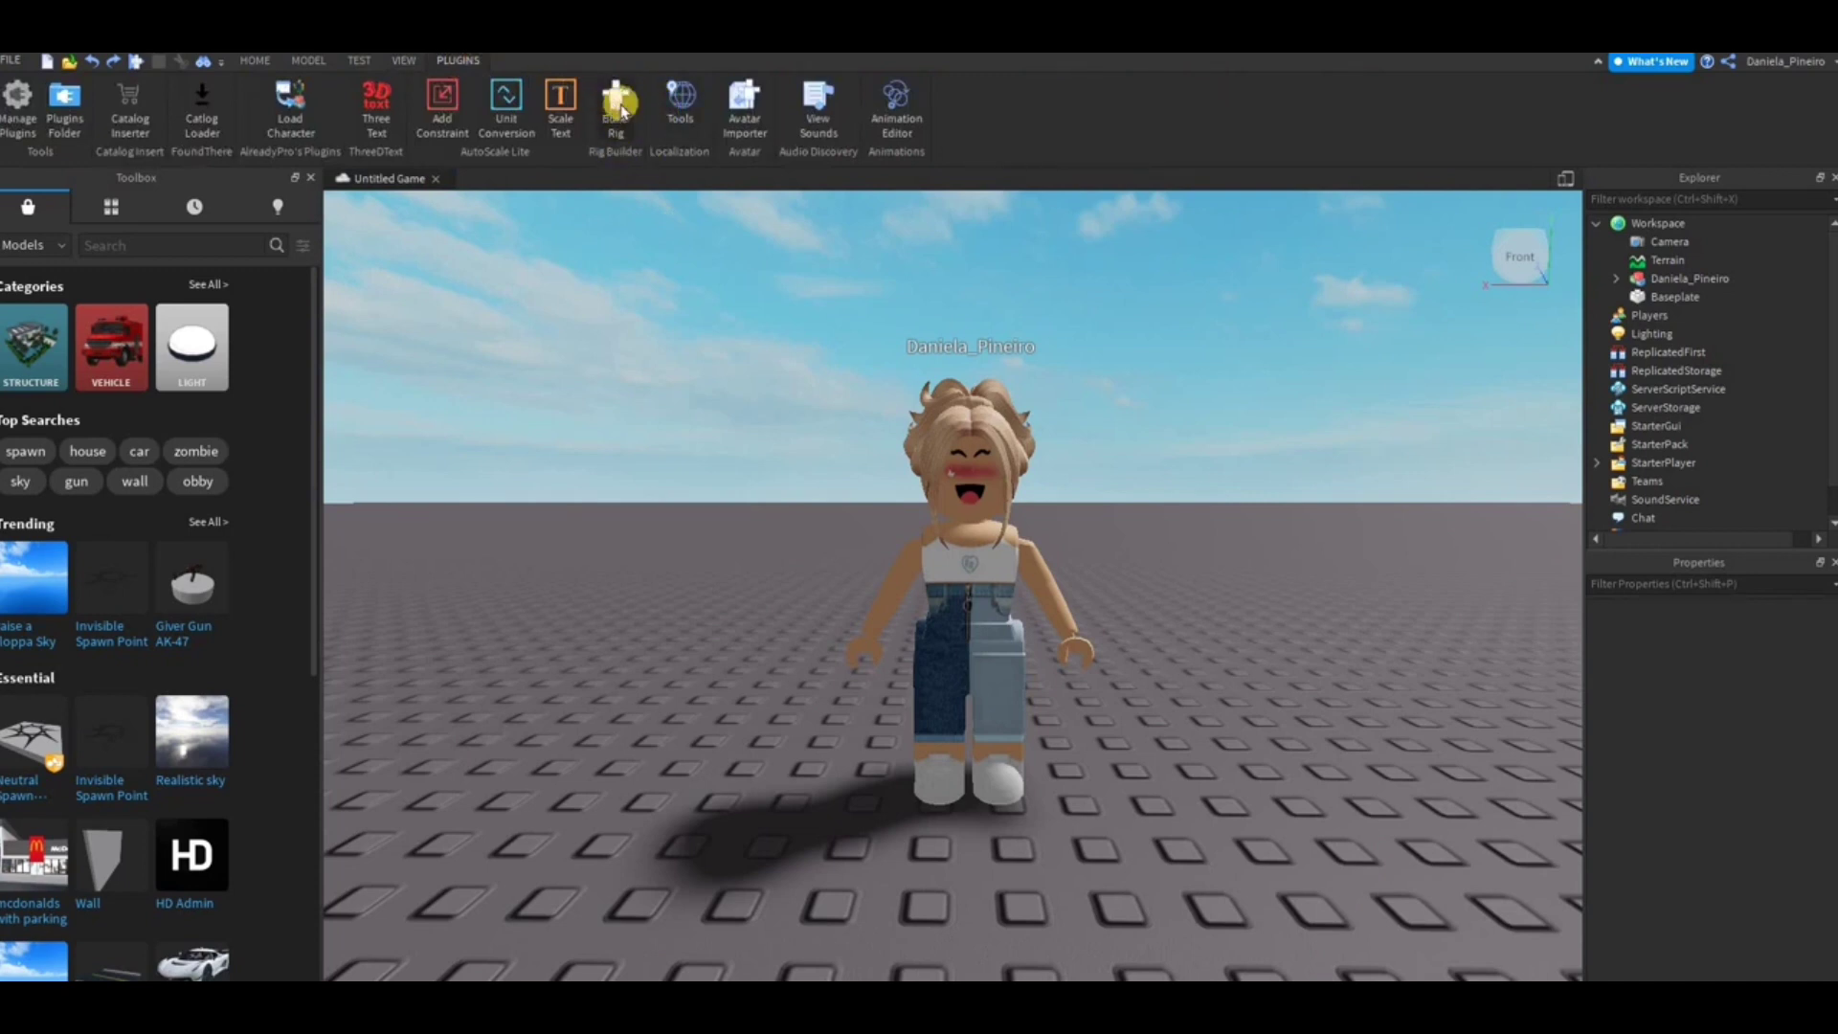
# Build an R15 Block Rig with the Rig Builder plugin
pyautogui.click(618, 134)
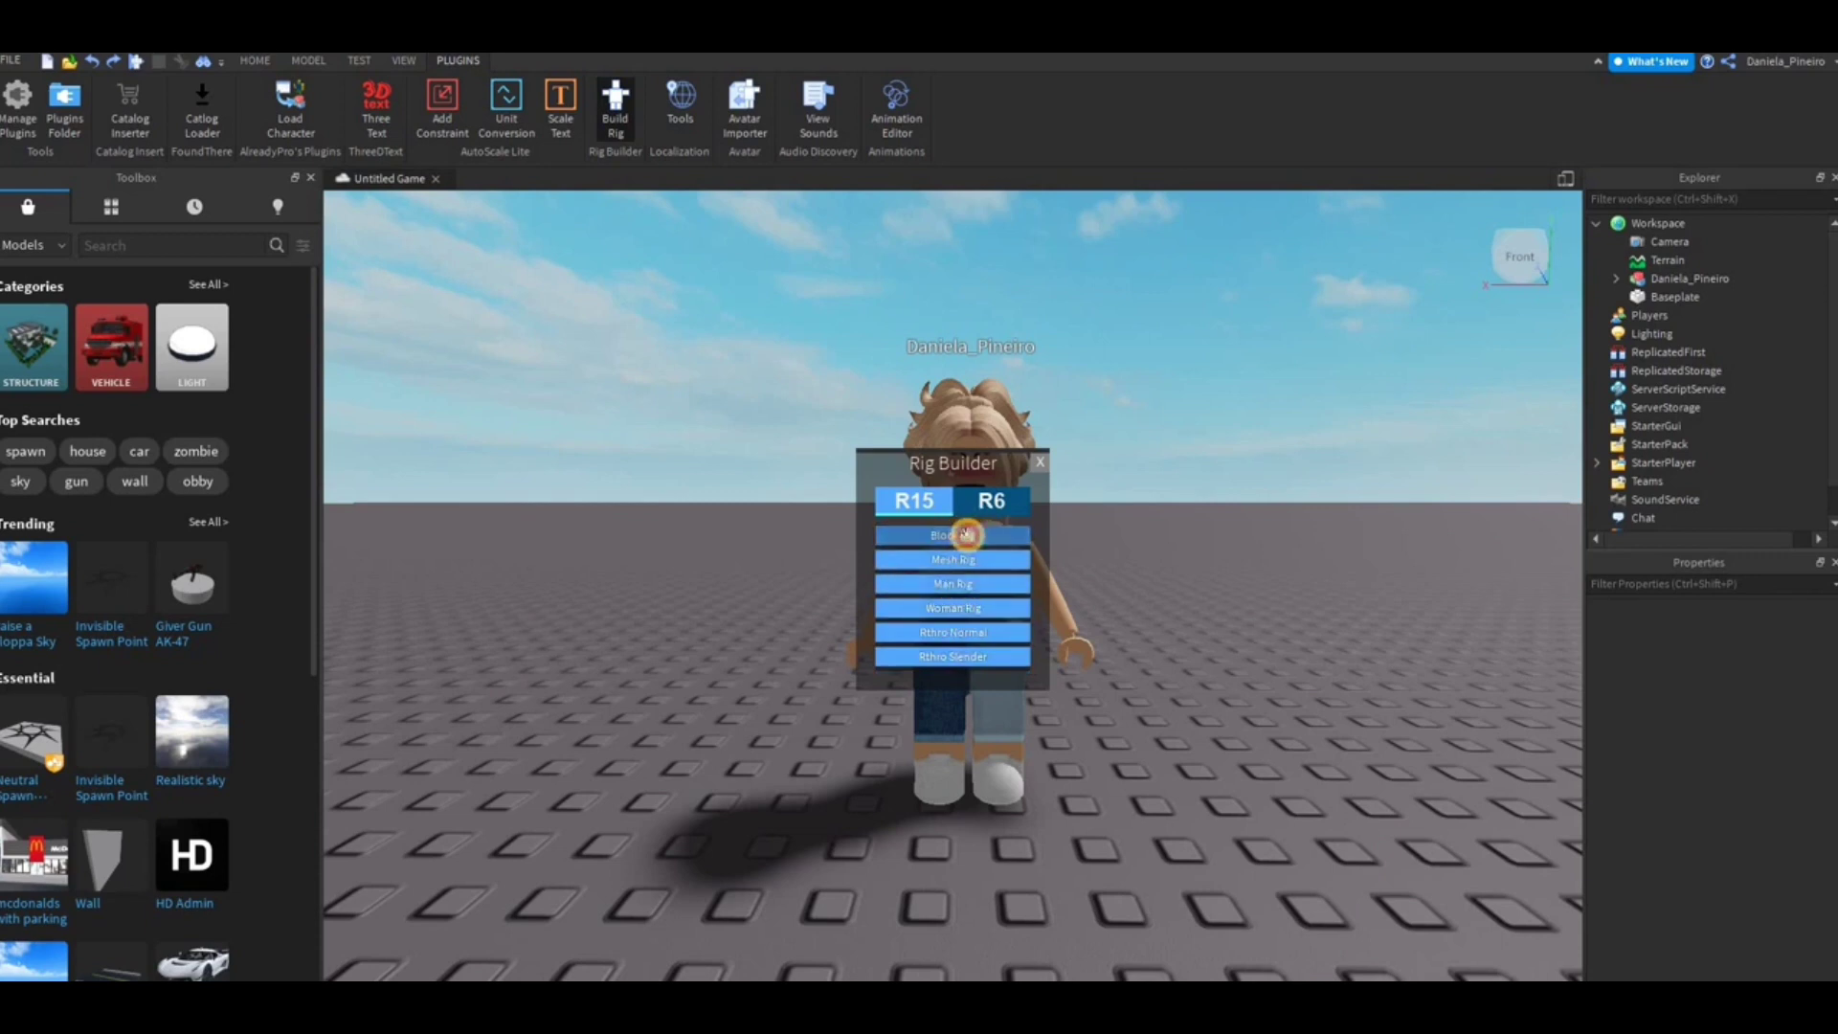
pyautogui.click(965, 535)
pyautogui.click(1176, 809)
pyautogui.scroll(-5, 1206, 766)
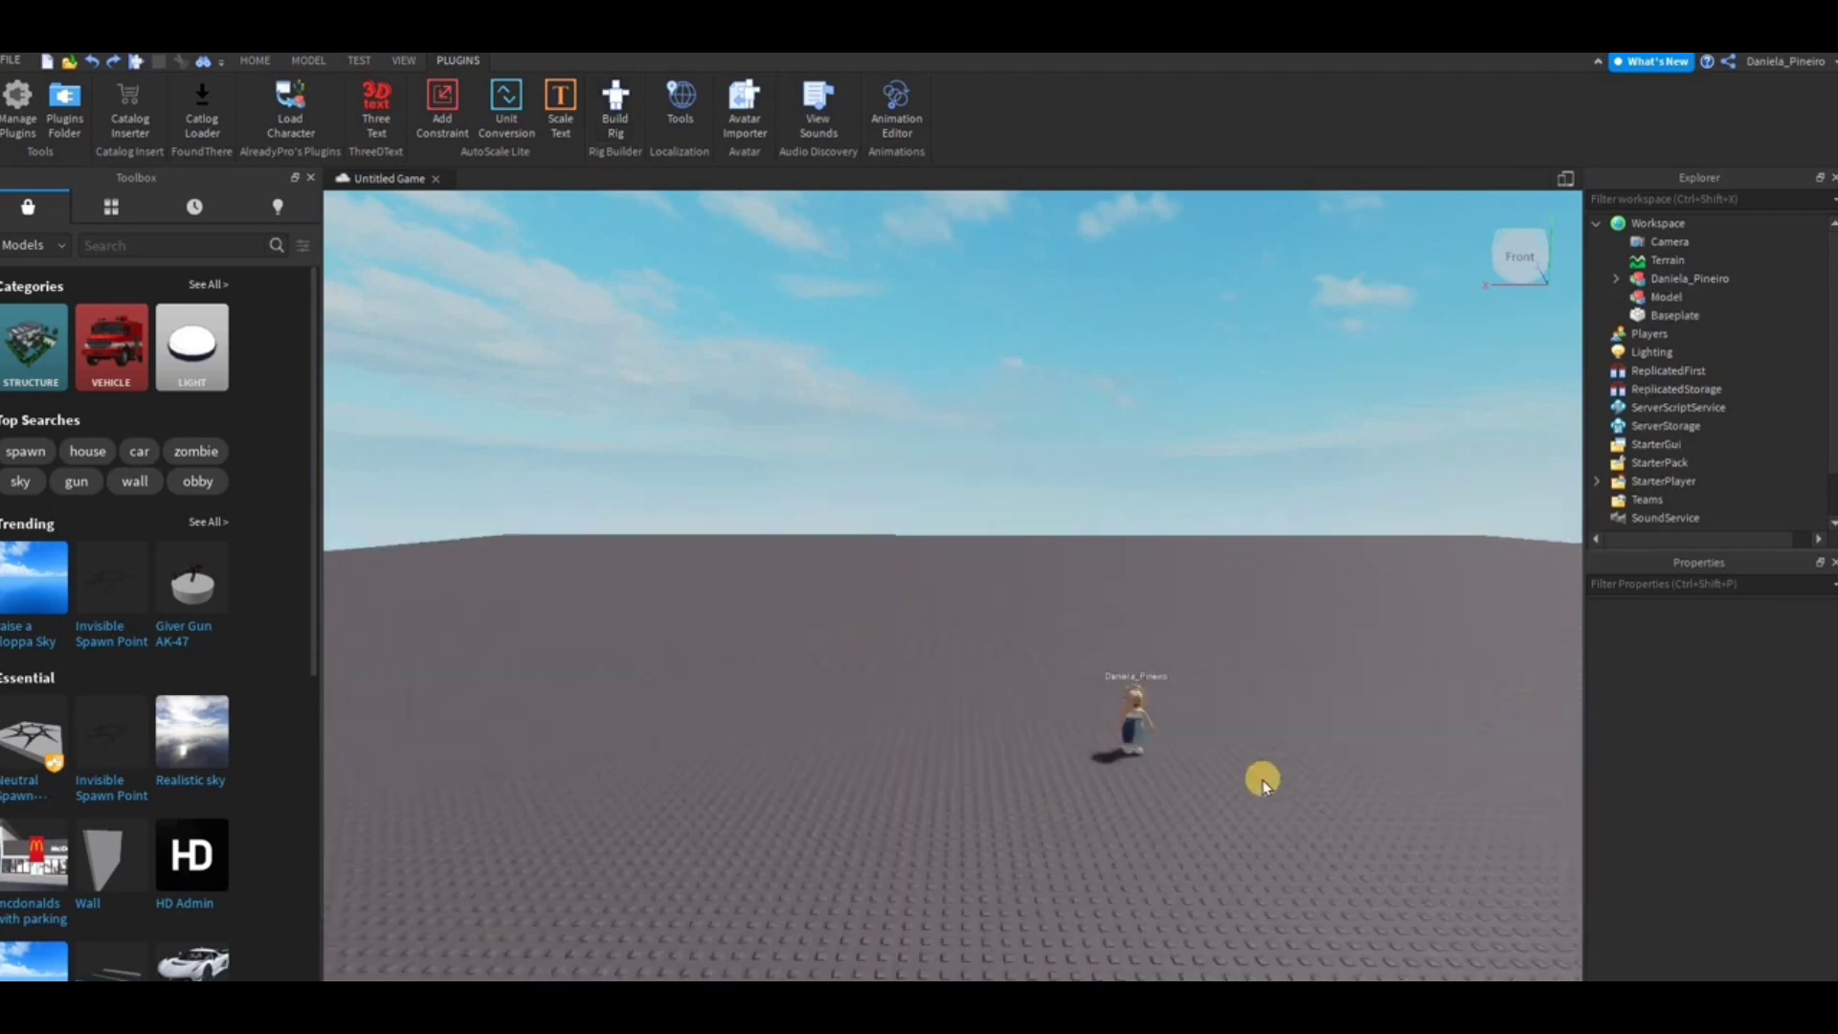
pyautogui.scroll(5, 1165, 756)
pyautogui.scroll(-4, 927, 653)
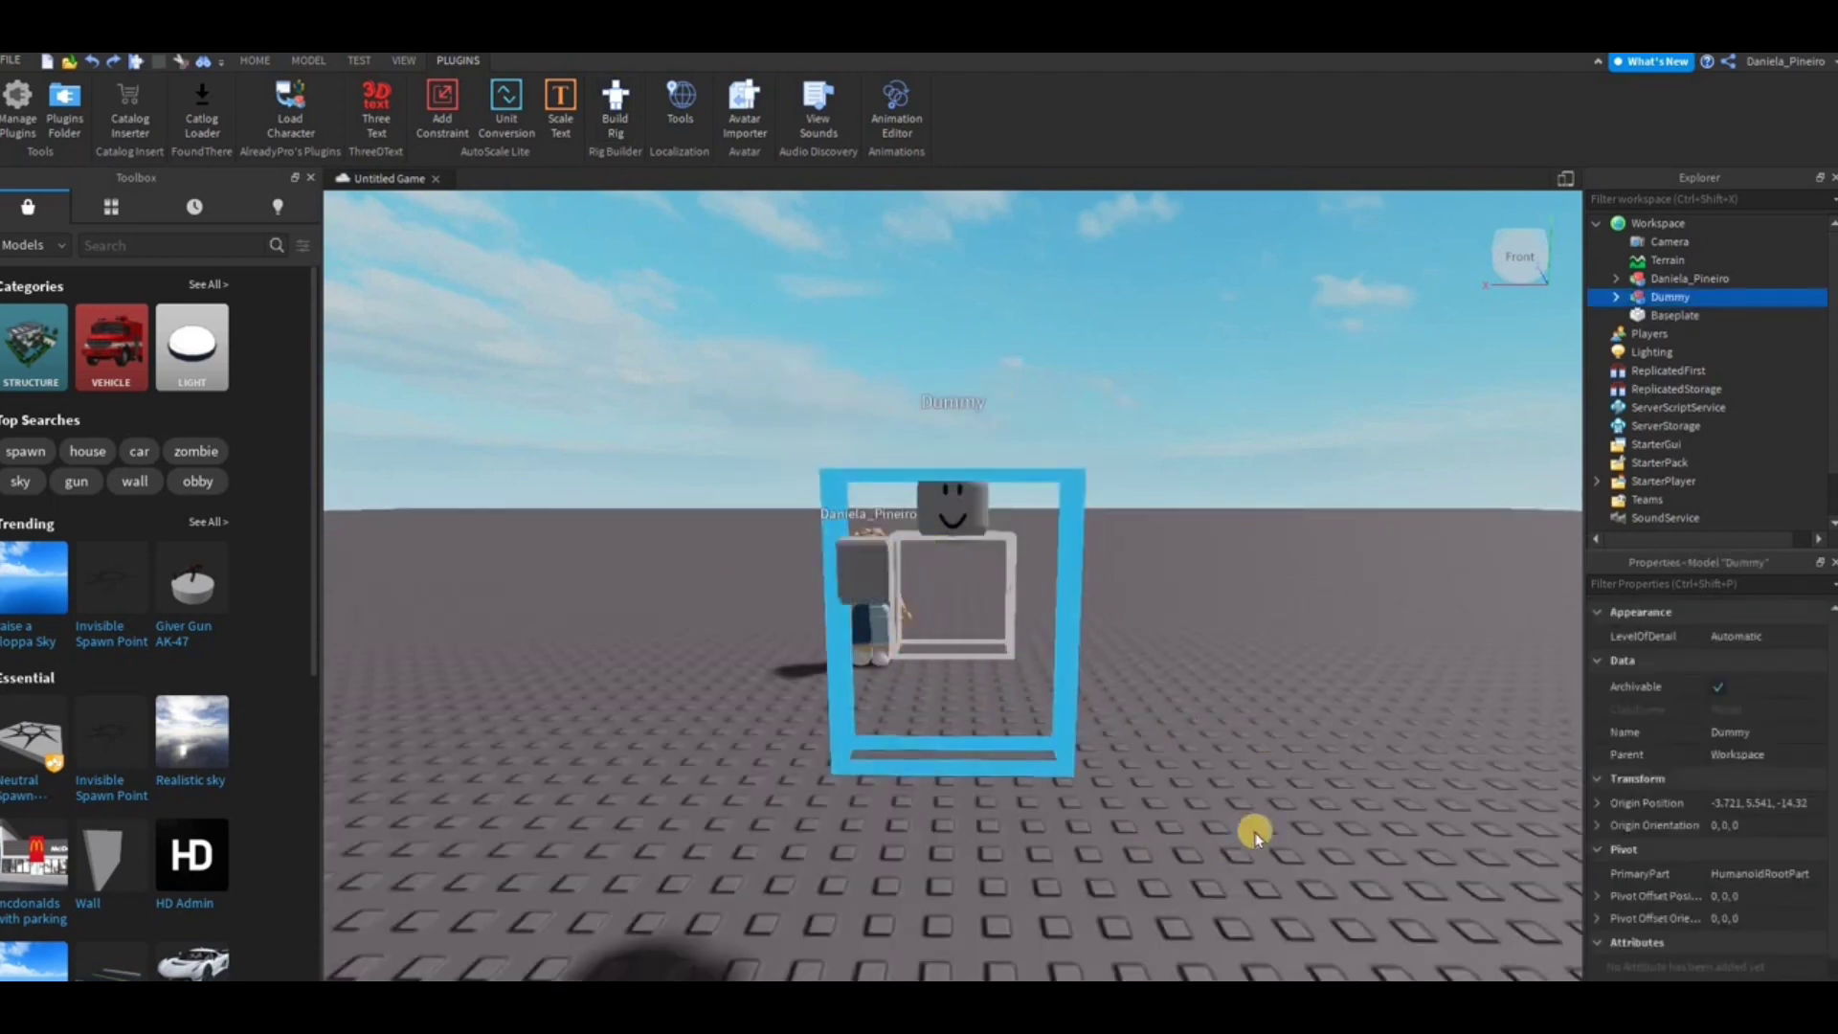
pyautogui.scroll(-2, 1244, 814)
pyautogui.scroll(-2, 1075, 664)
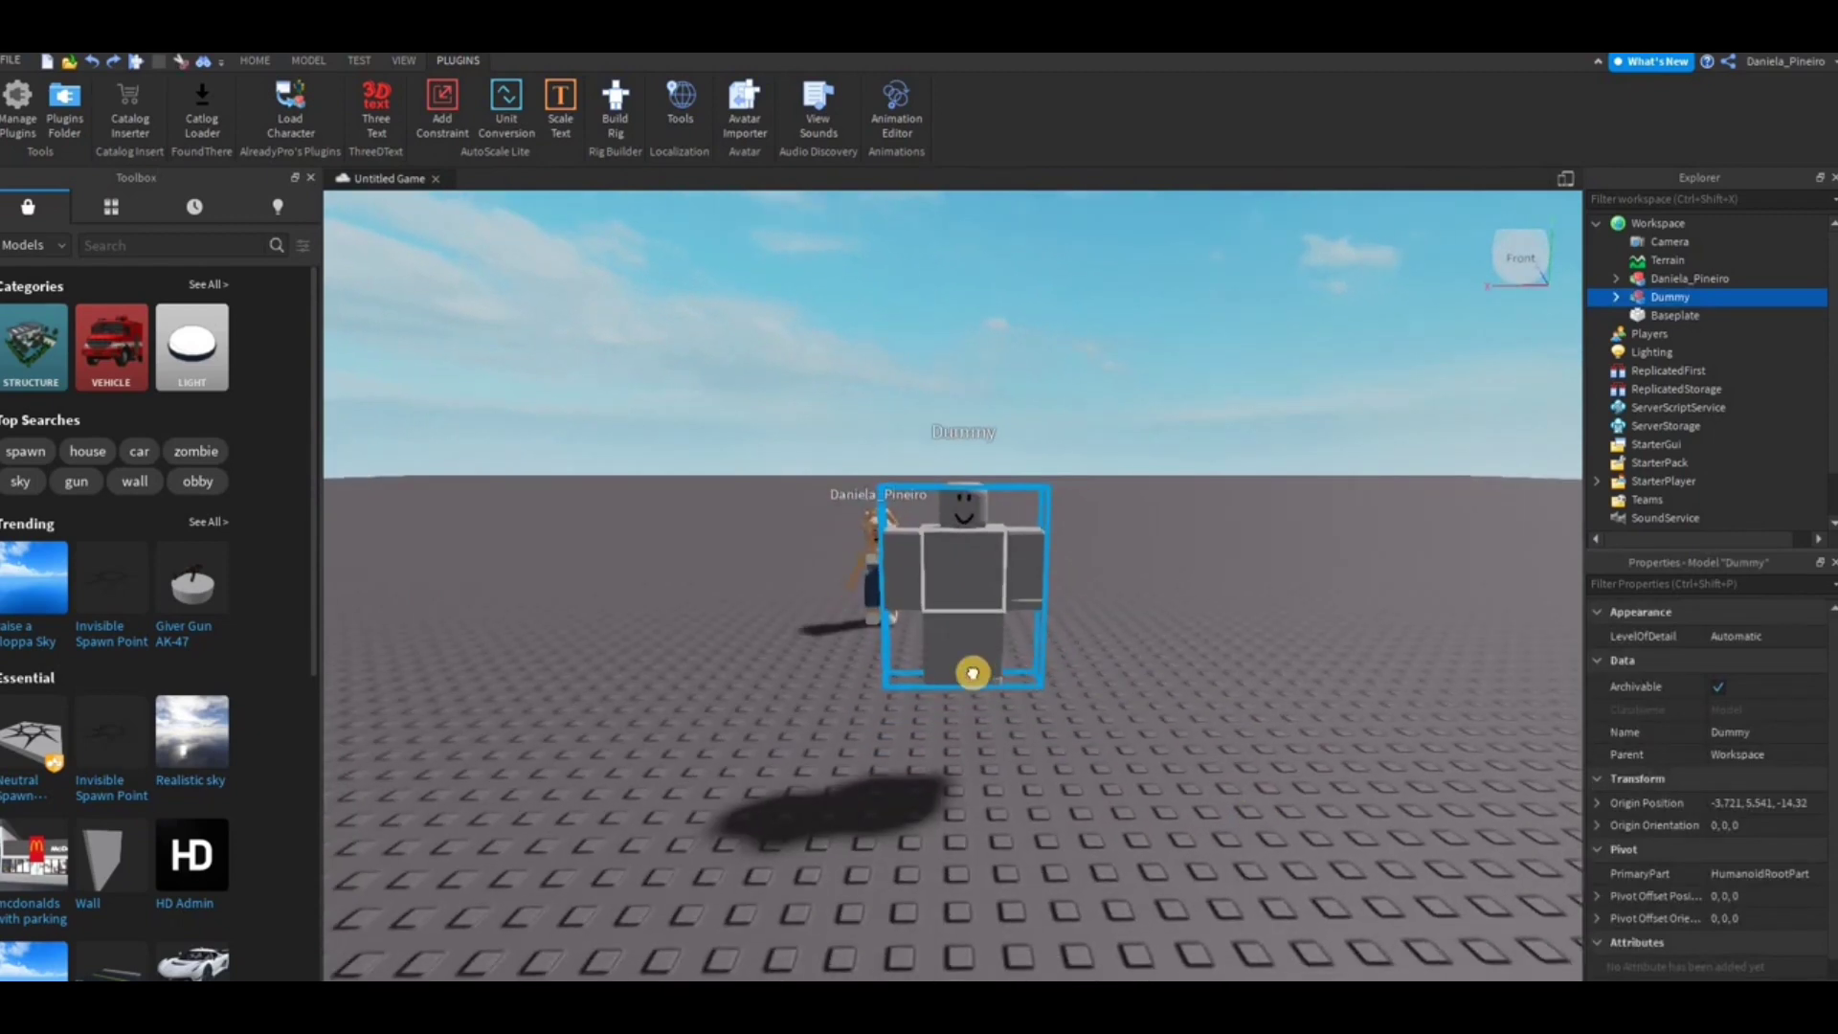
# Move the Dummy beside the player's avatar and select it
pyautogui.moveTo(973, 672); pyautogui.dragTo(949, 761)
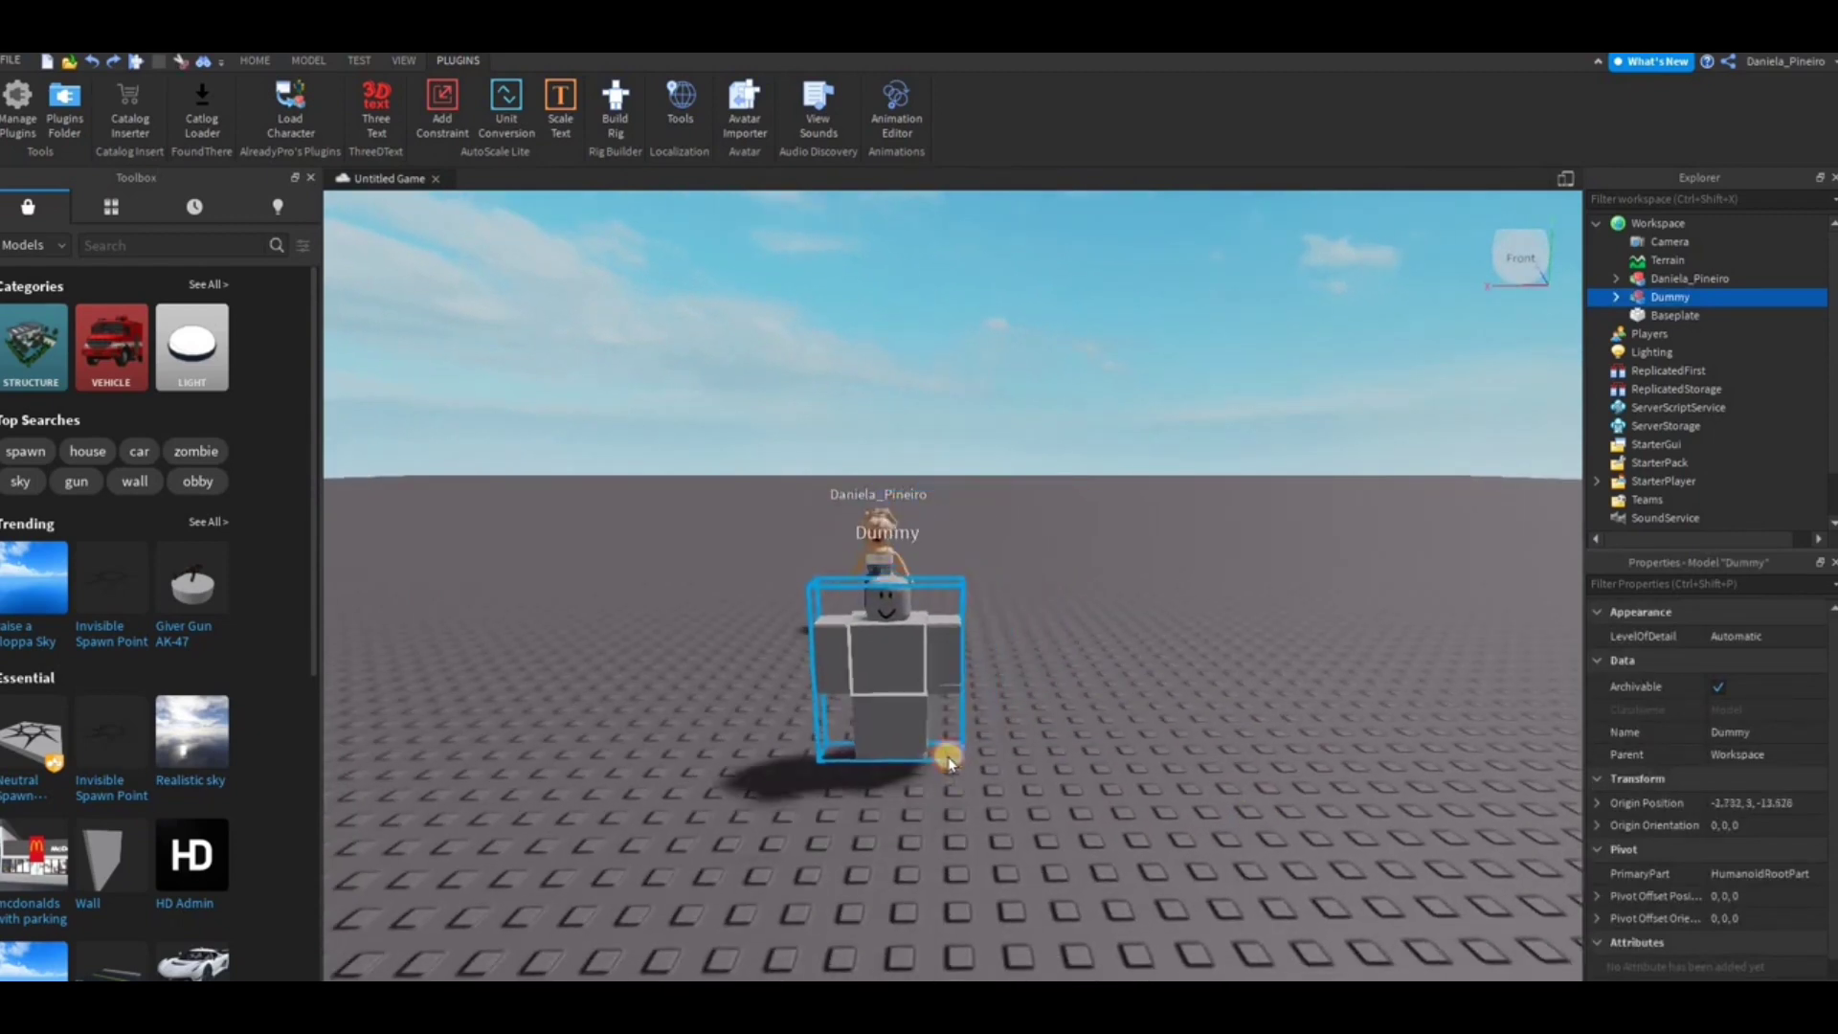
pyautogui.click(1099, 769)
pyautogui.scroll(4, 1098, 772)
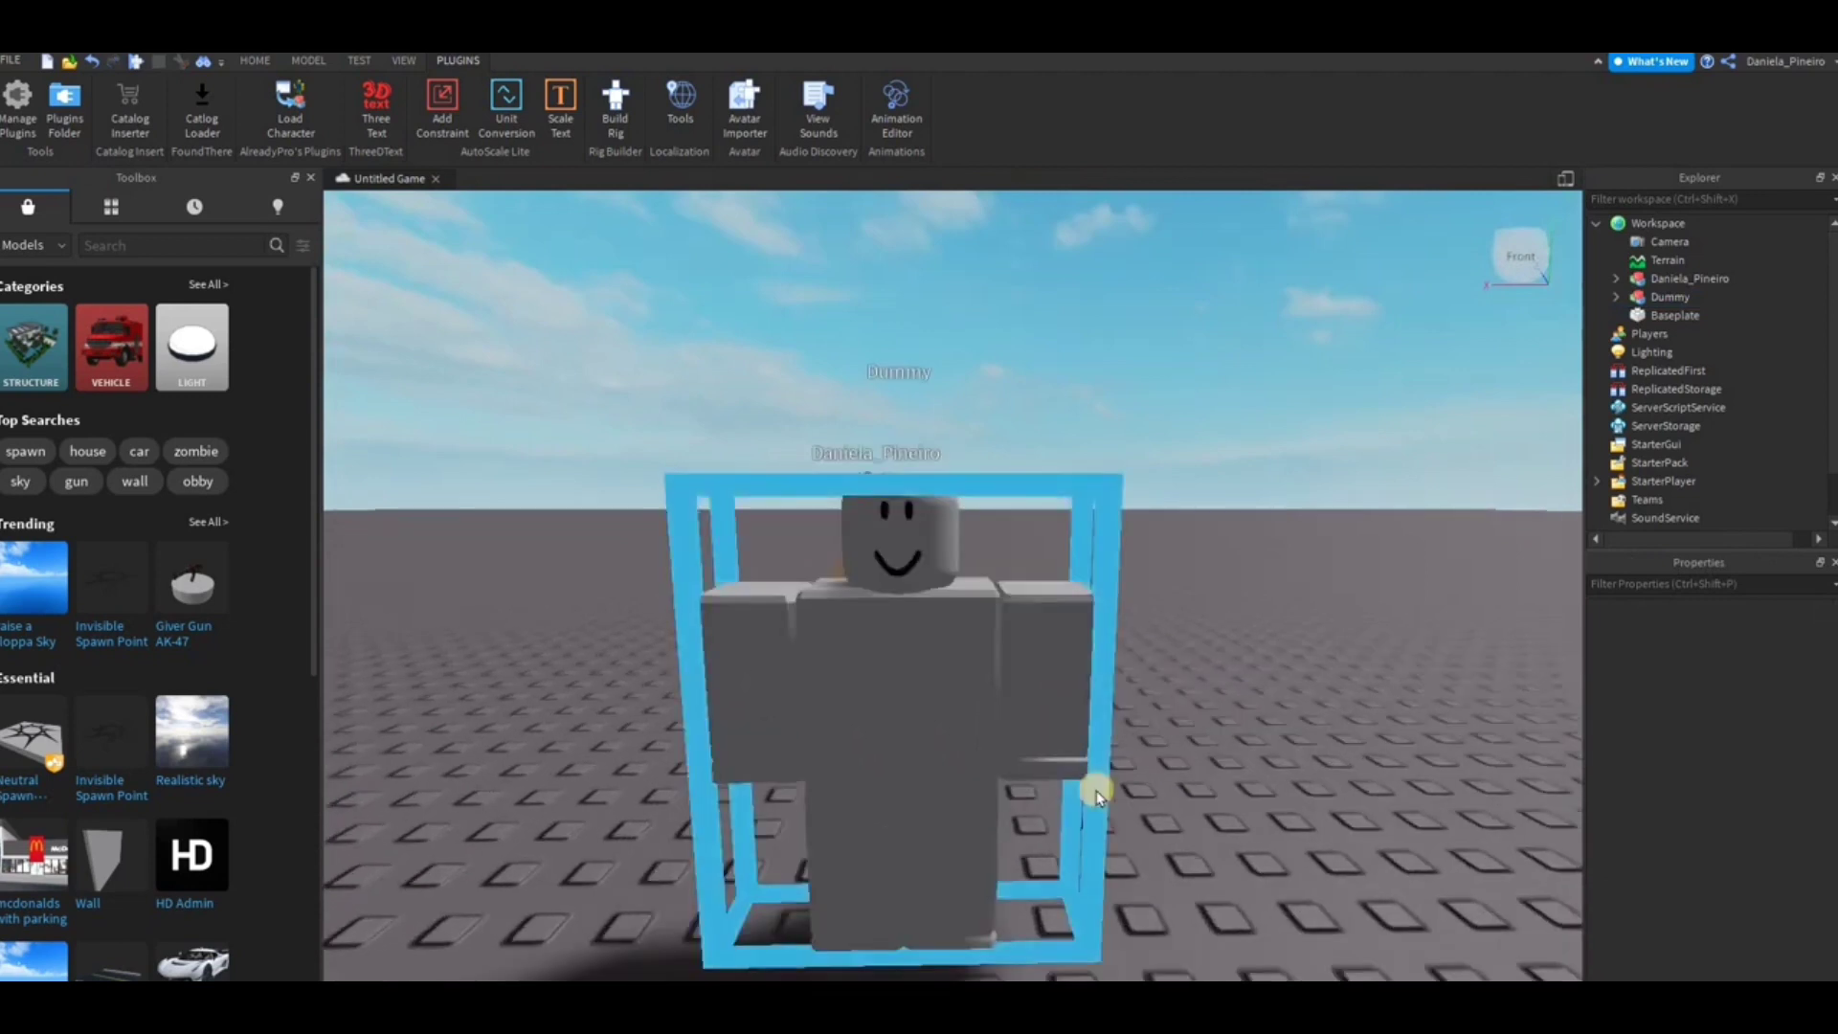
pyautogui.scroll(-5, 1097, 795)
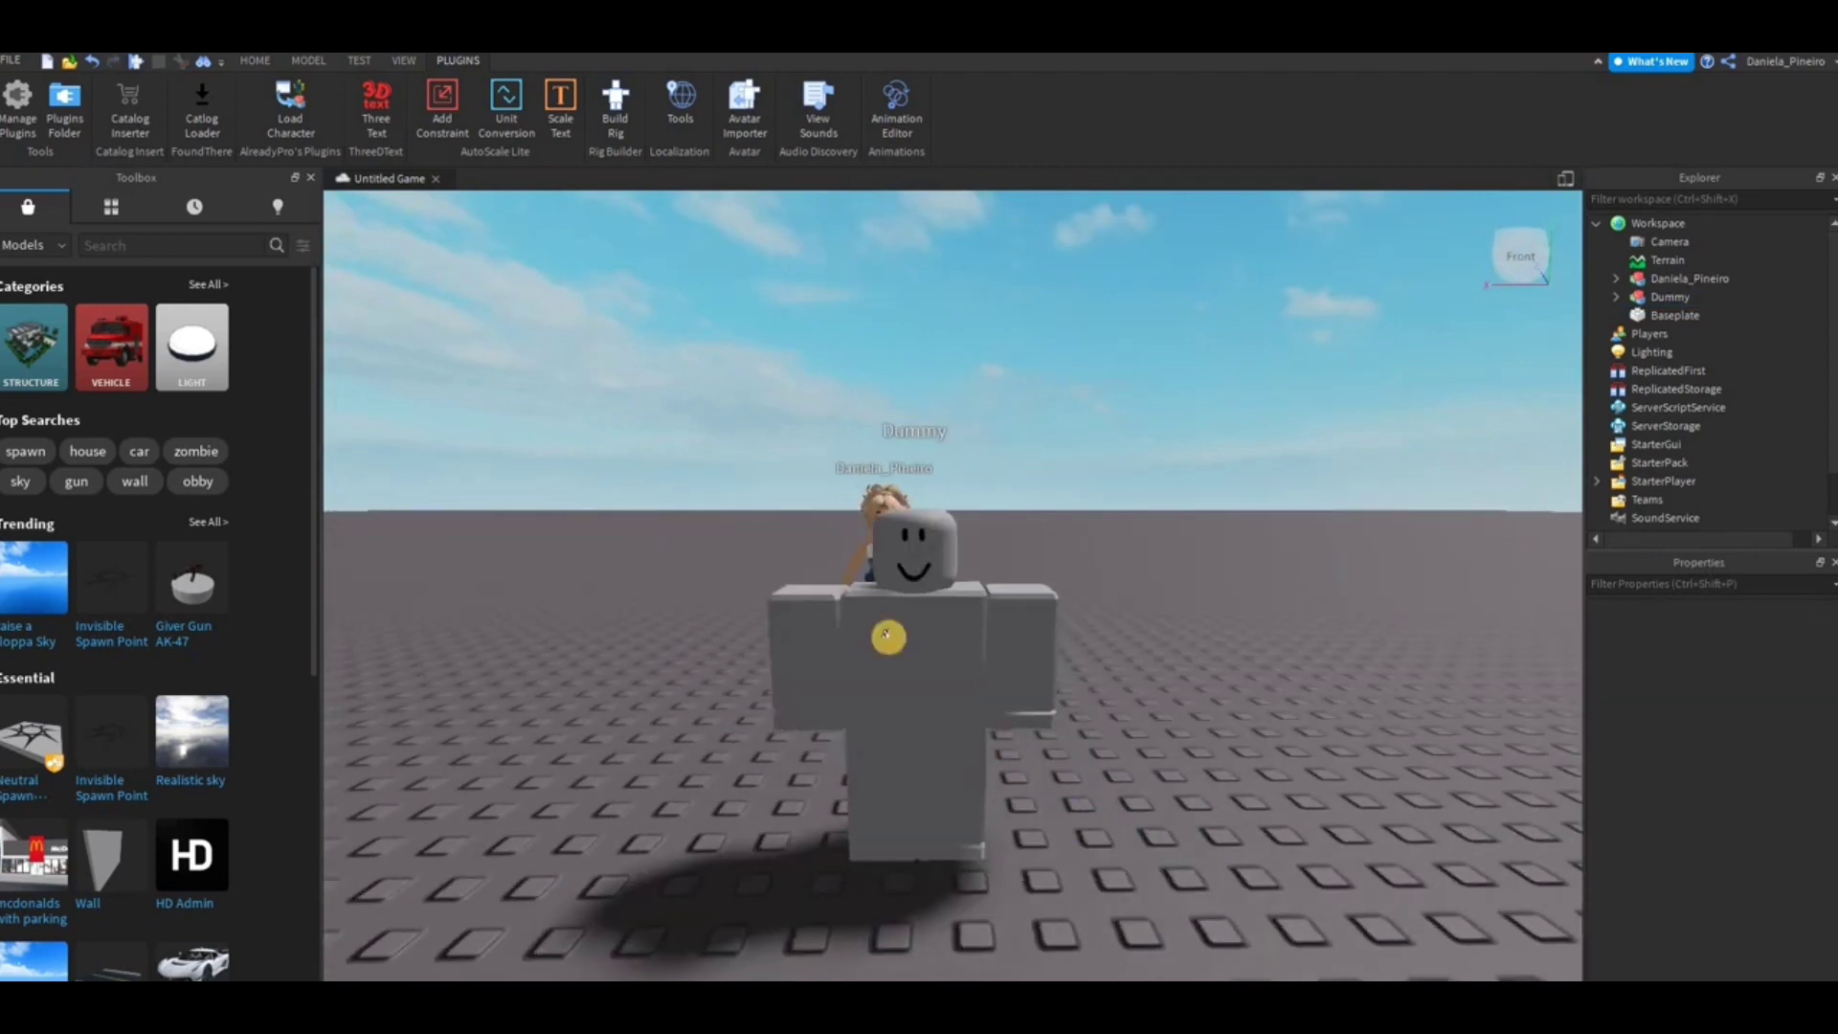
pyautogui.scroll(-2, 885, 635)
pyautogui.click(927, 622)
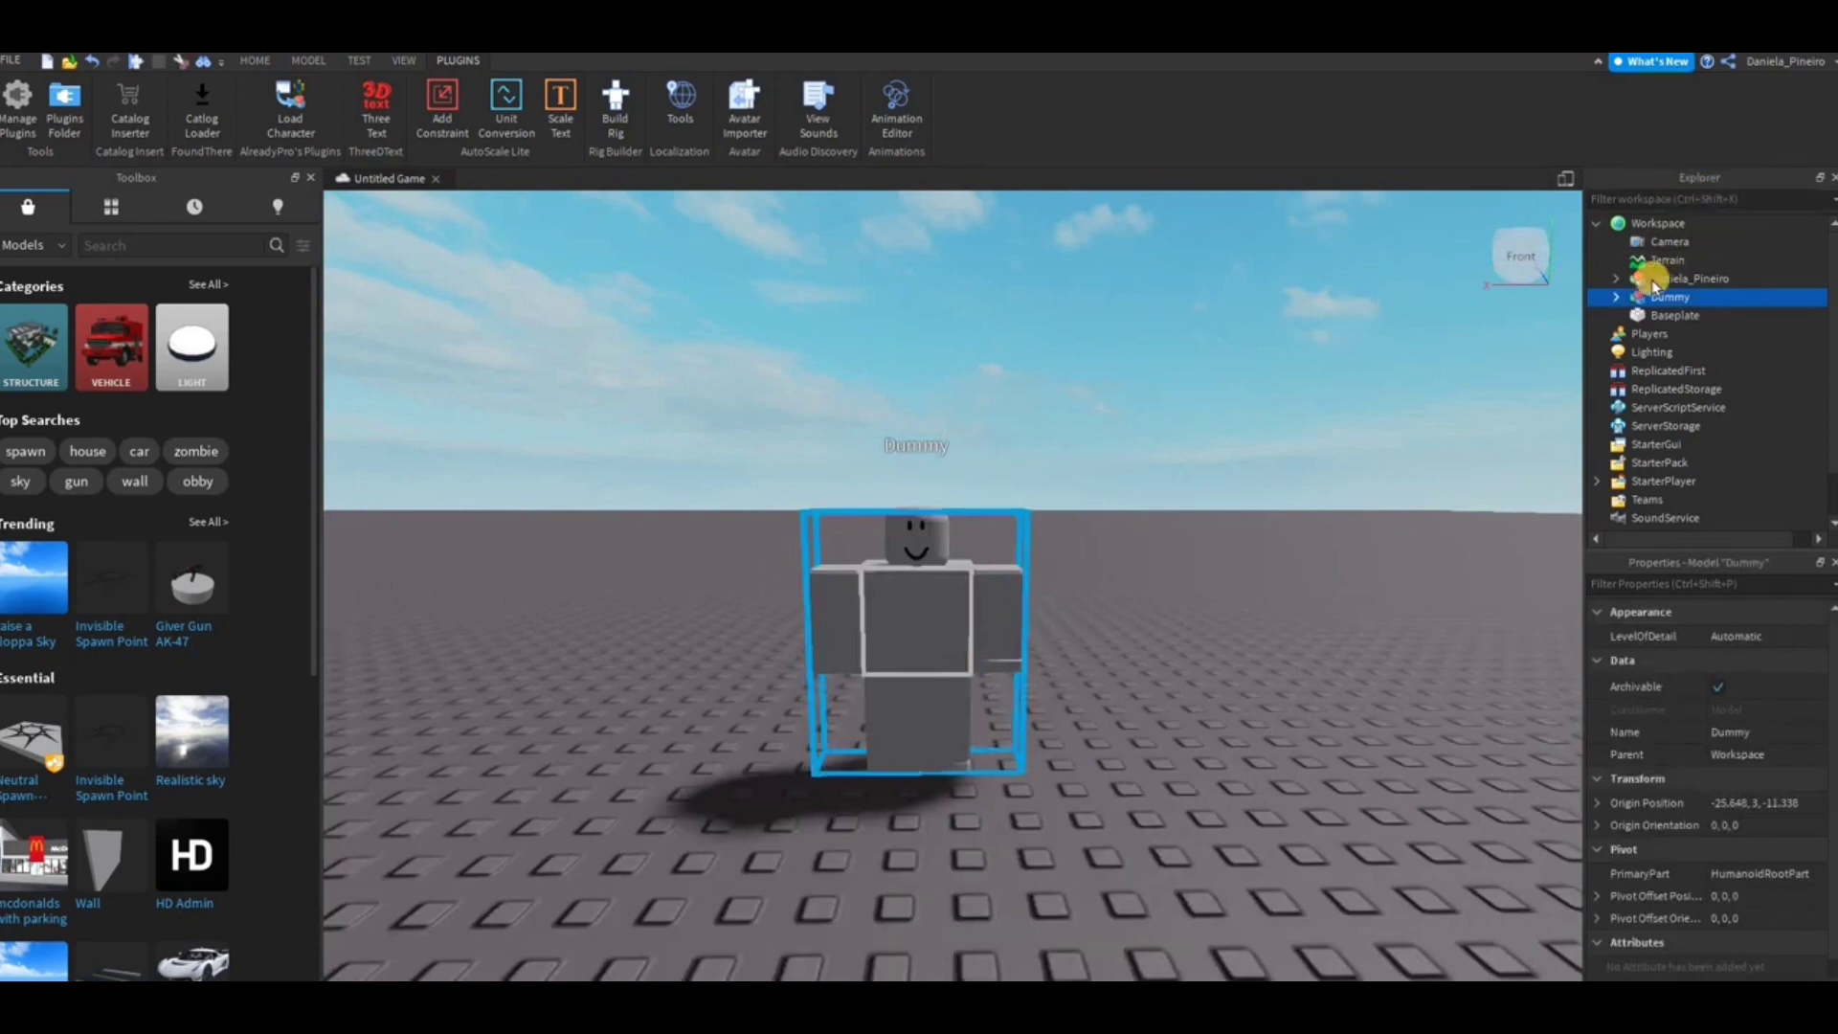
# Rename the Dummy rig in Explorer to 'jadob lol' and expand its contents
pyautogui.moveTo(1645, 304)
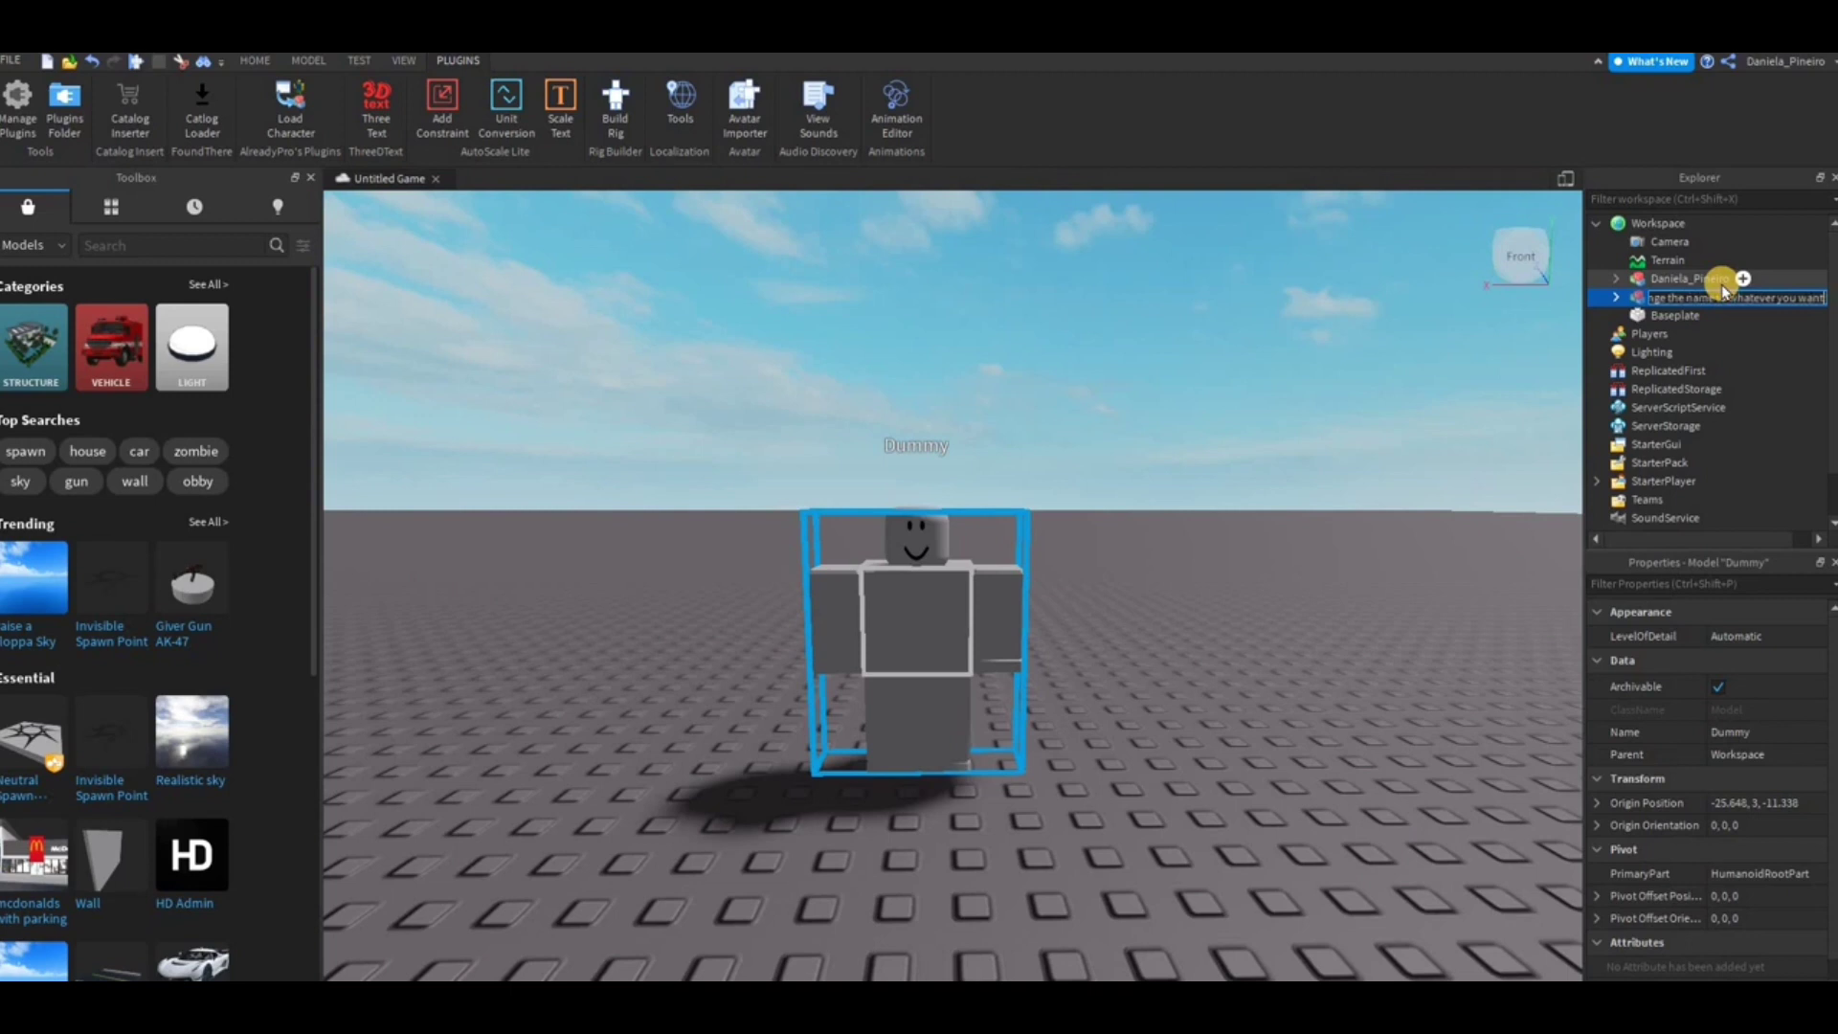
pyautogui.press('Return')
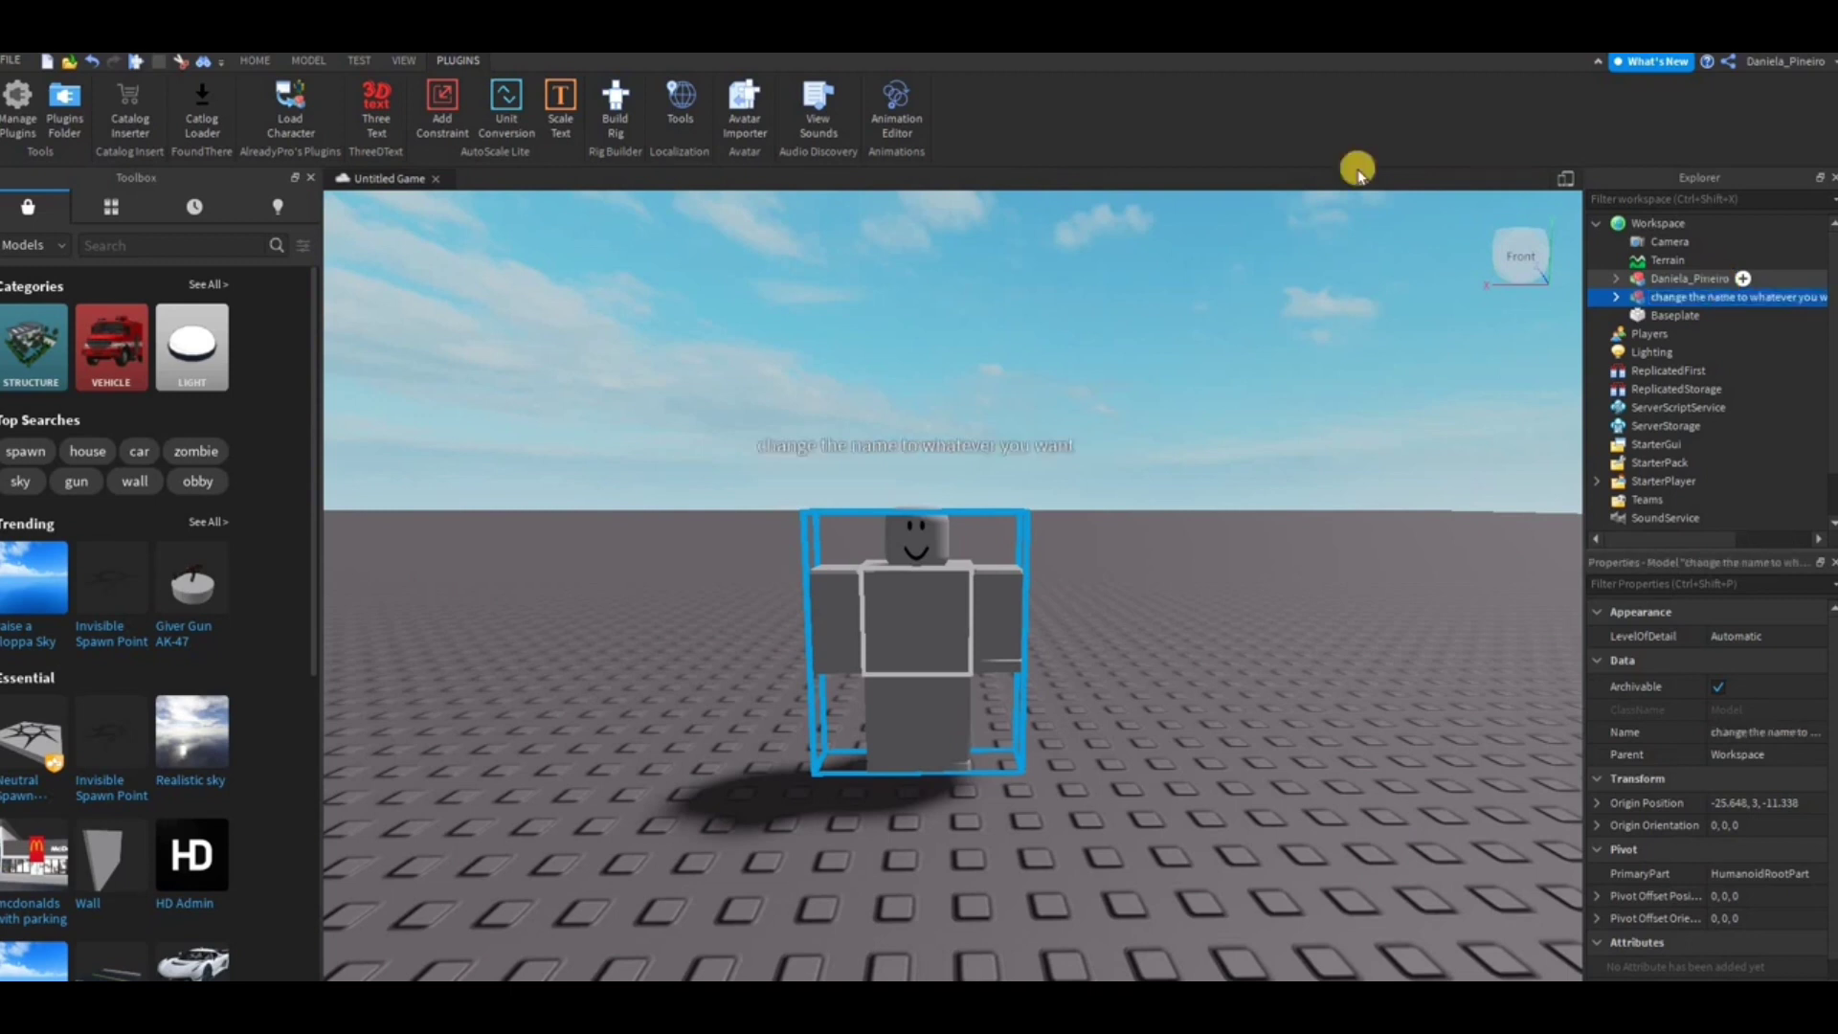
pyautogui.click(1616, 298)
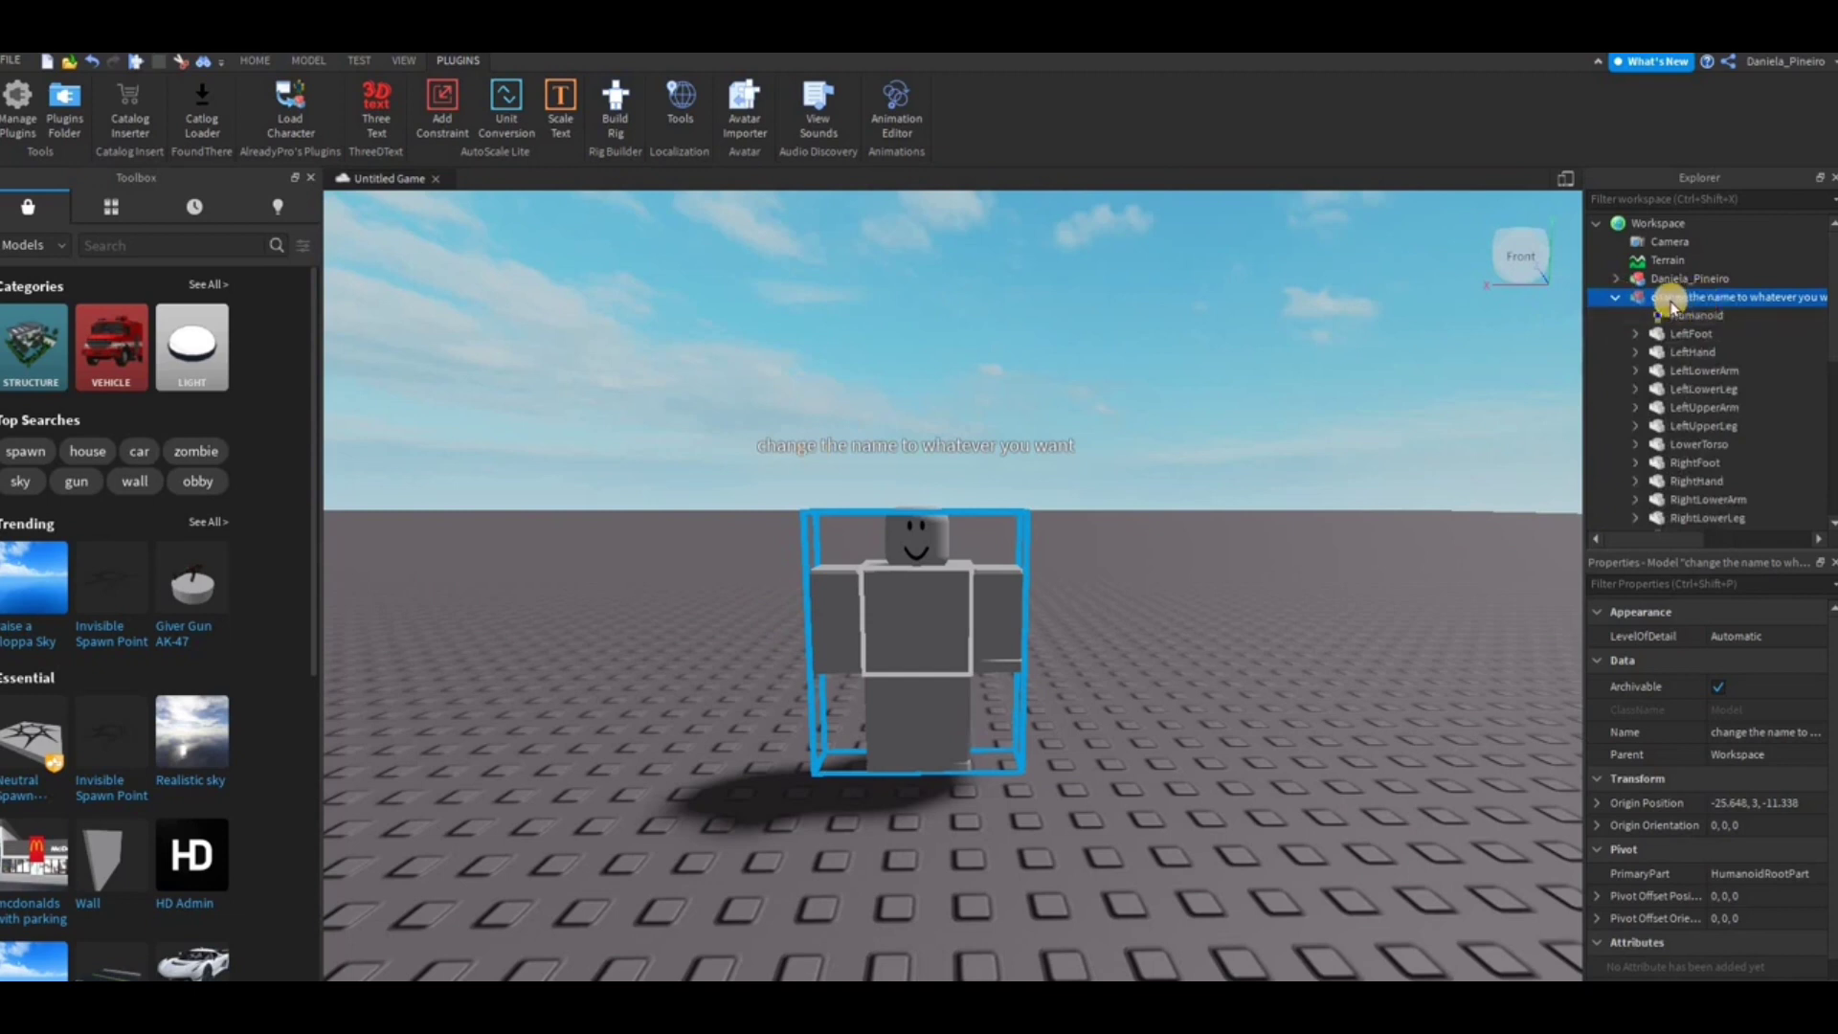
pyautogui.doubleClick(1732, 298)
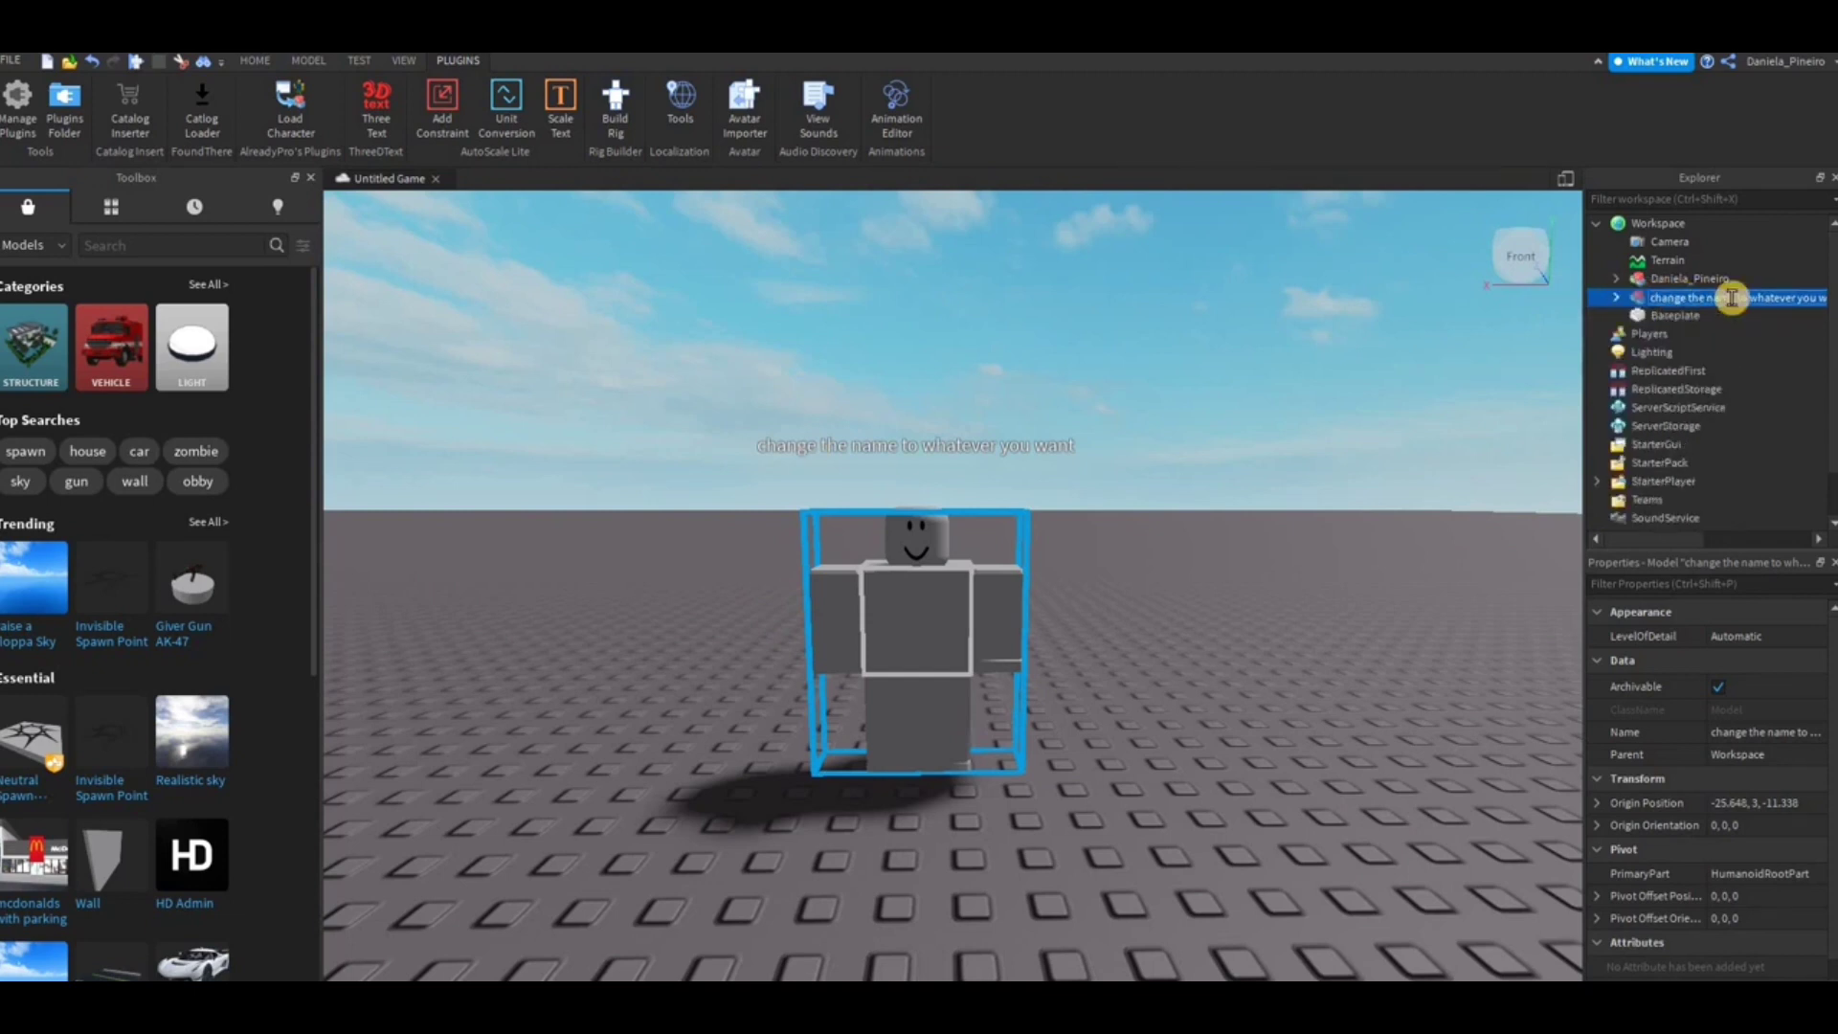
pyautogui.write('jad')
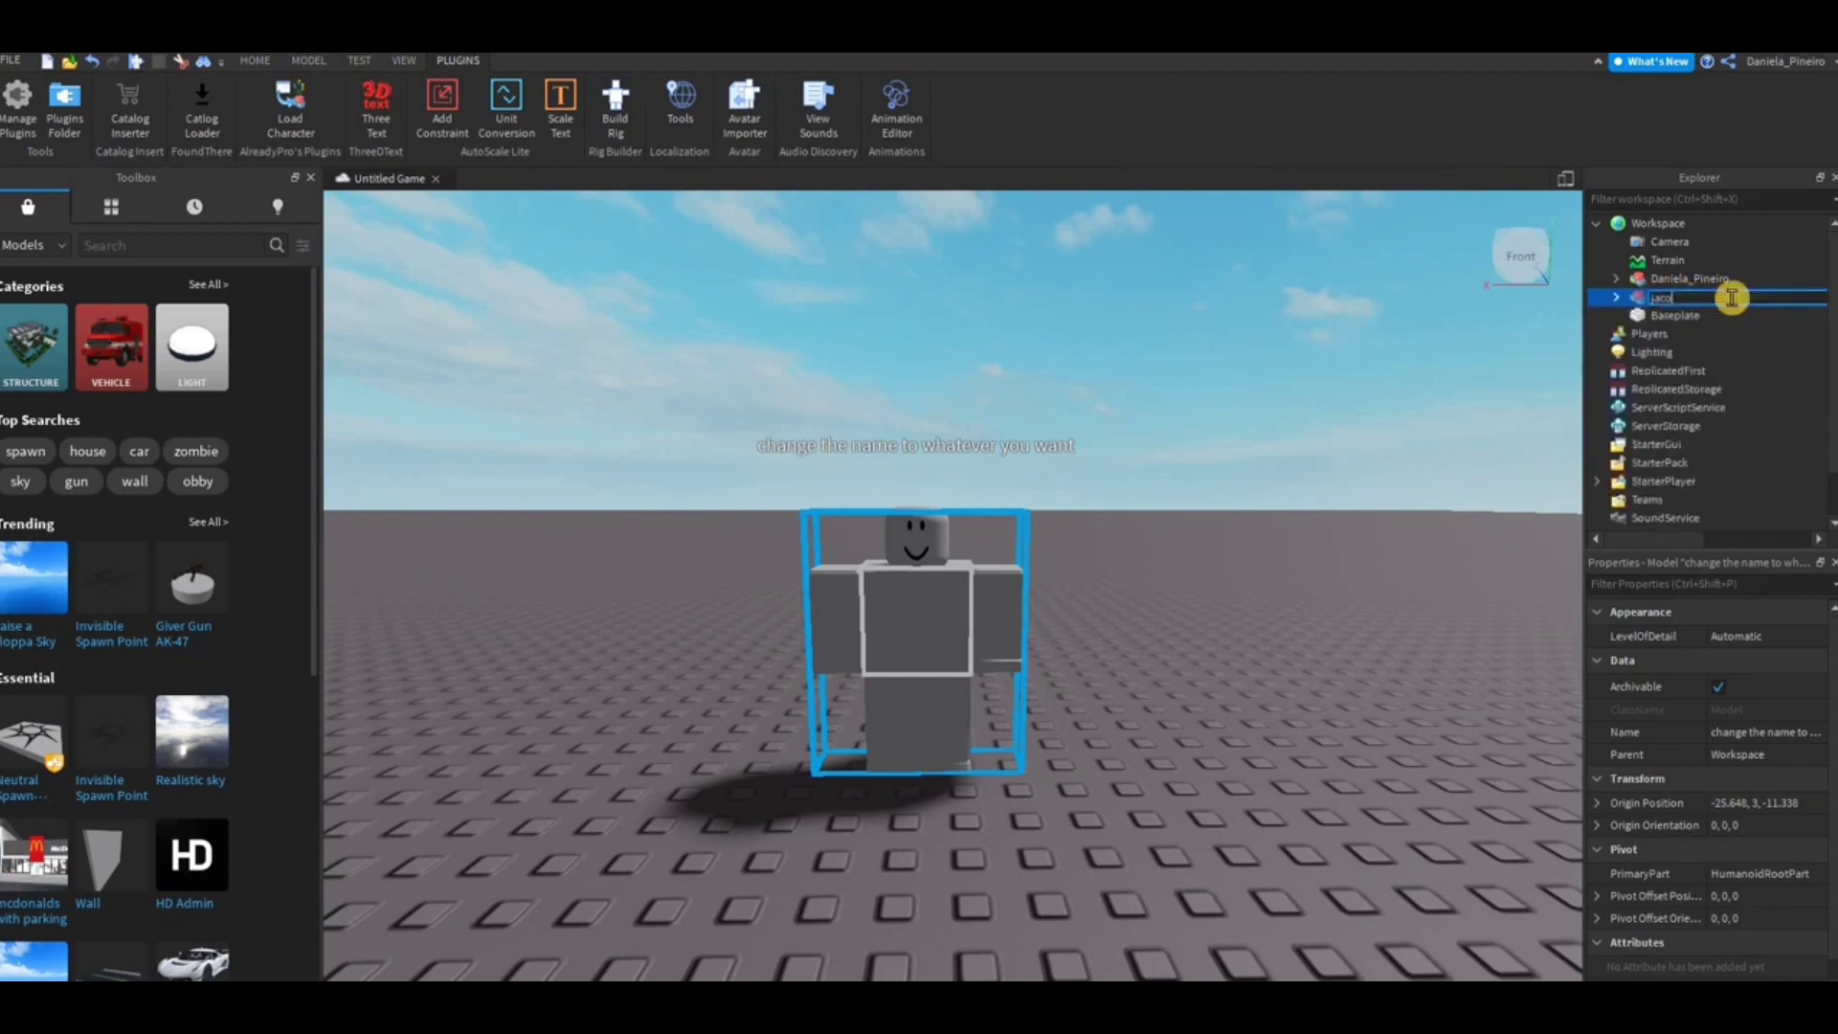
pyautogui.write('ob lol')
pyautogui.press('Return')
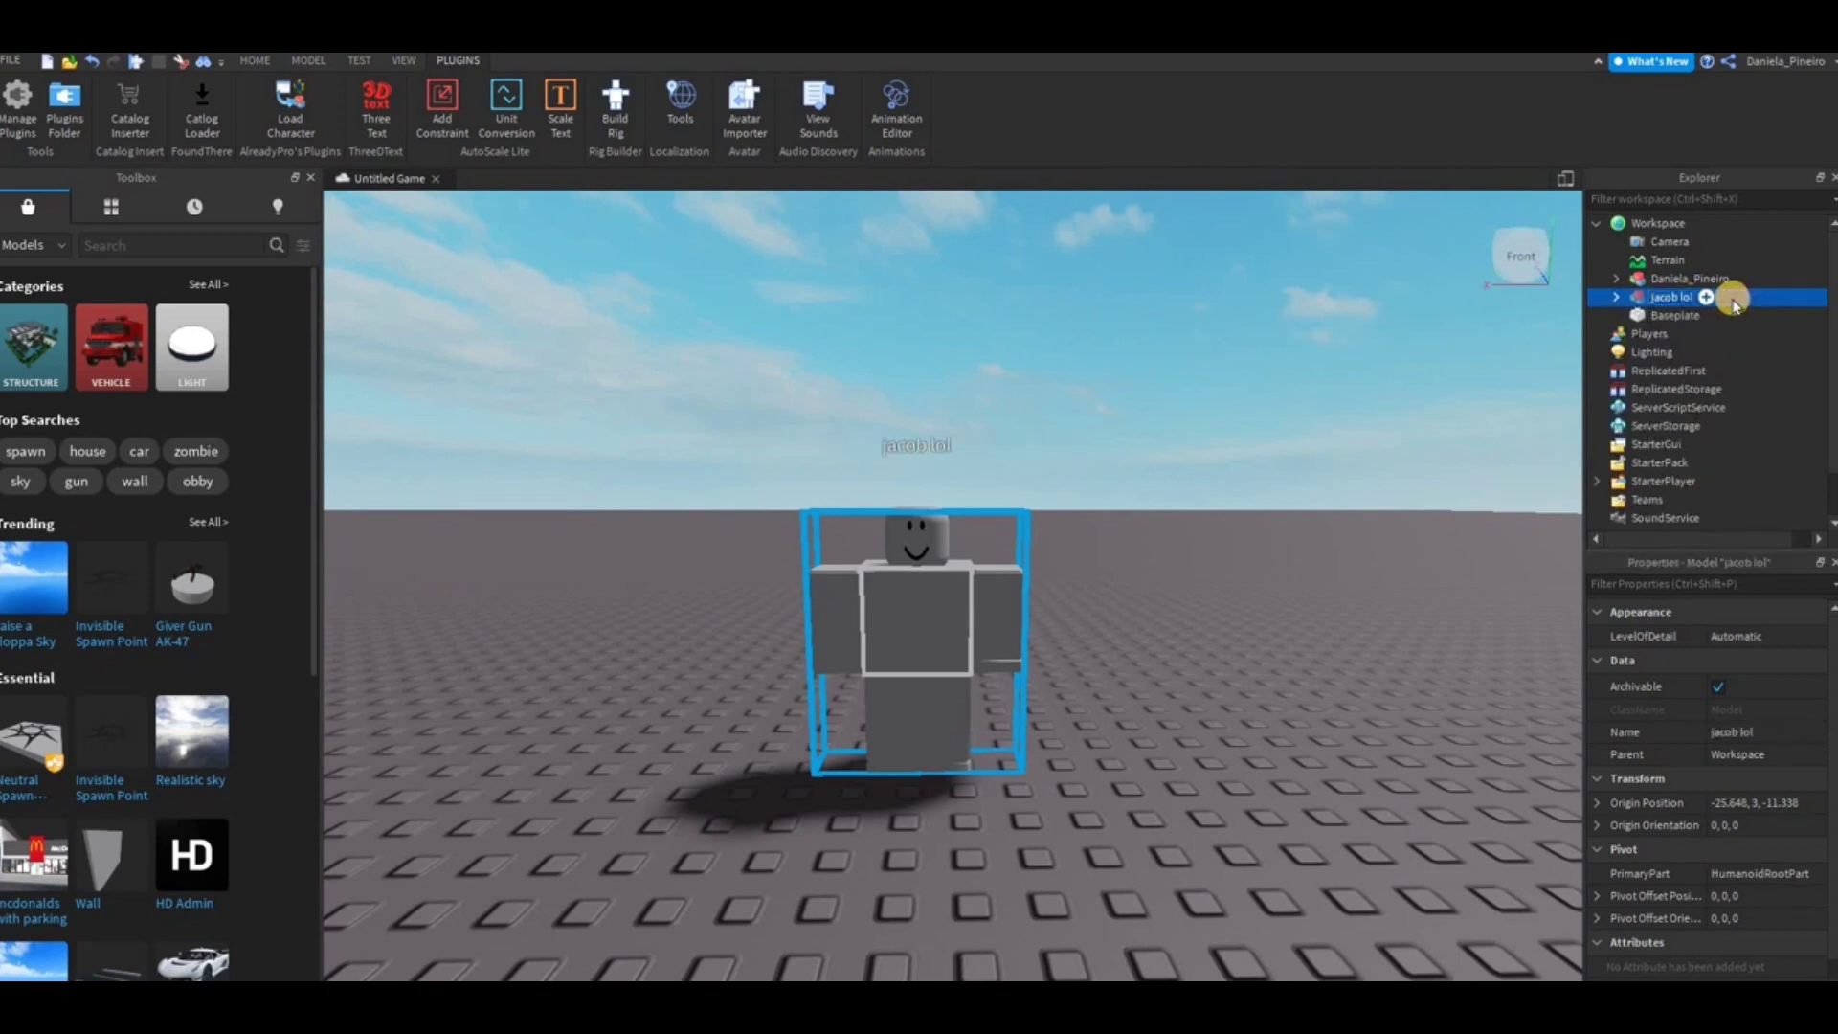
pyautogui.click(1706, 300)
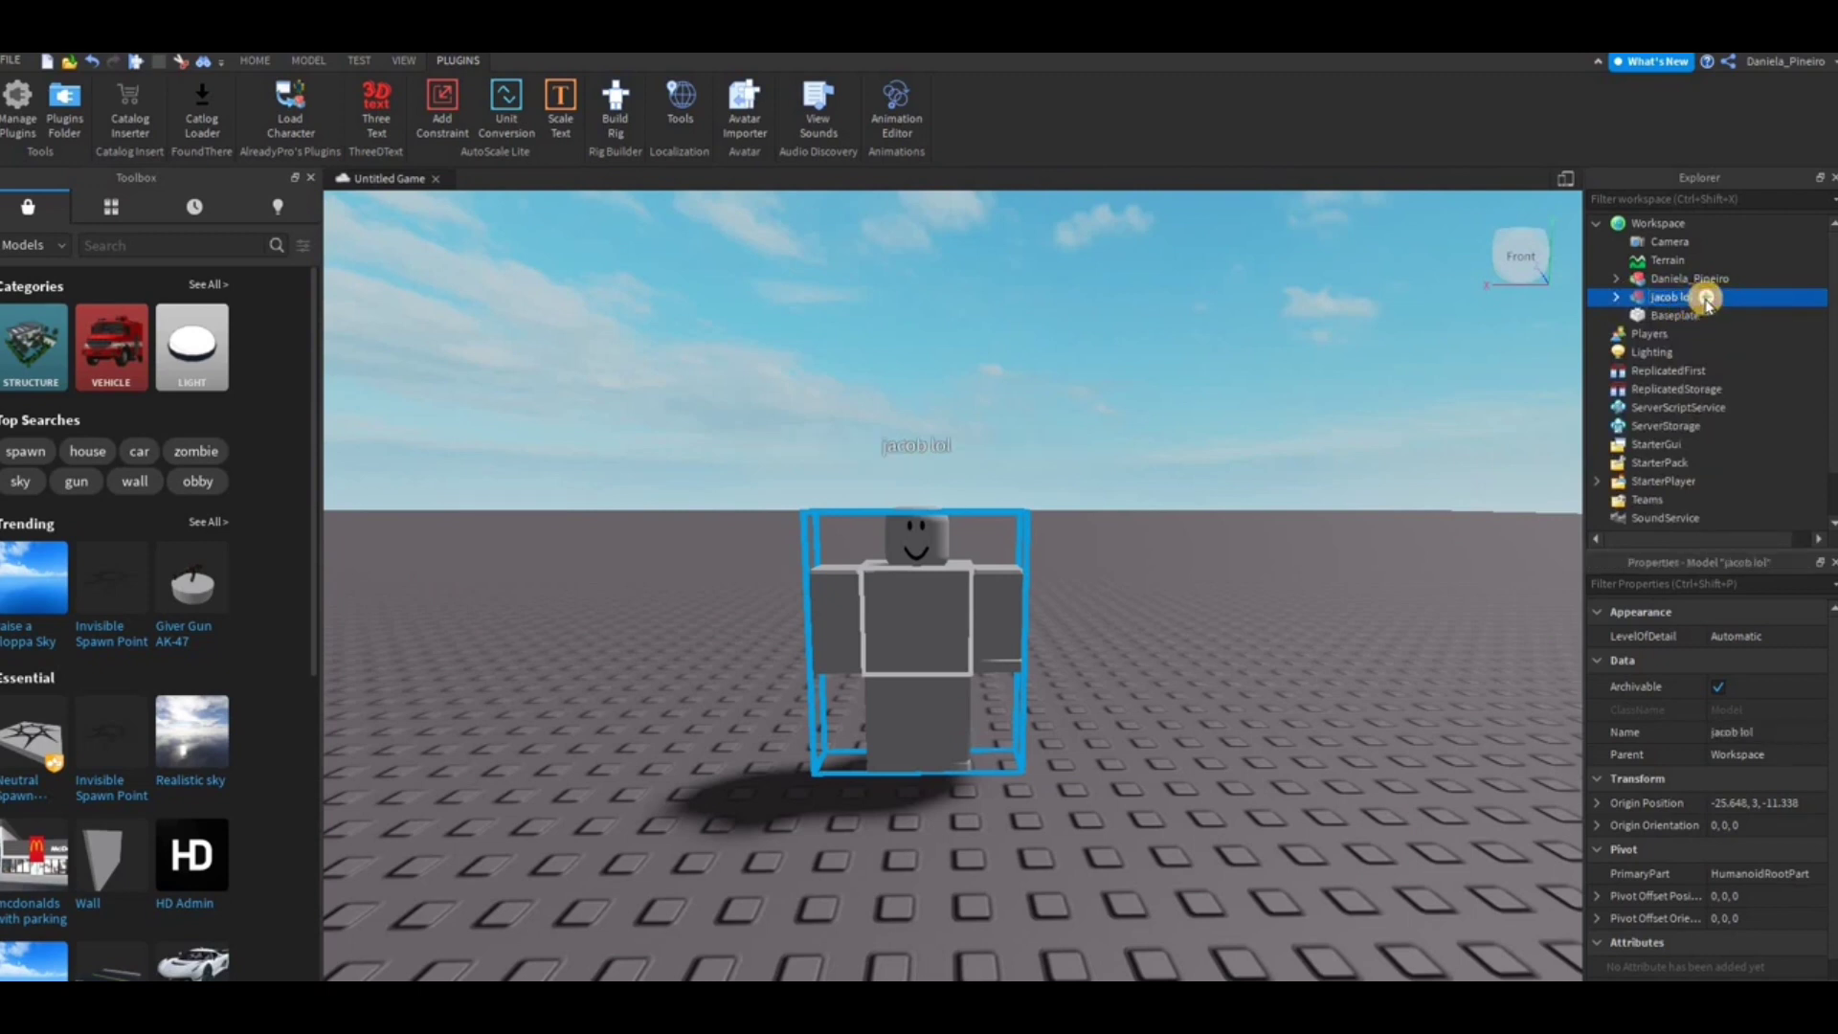
# Insert a Body Colors object into the rig and select it
pyautogui.click(1706, 299)
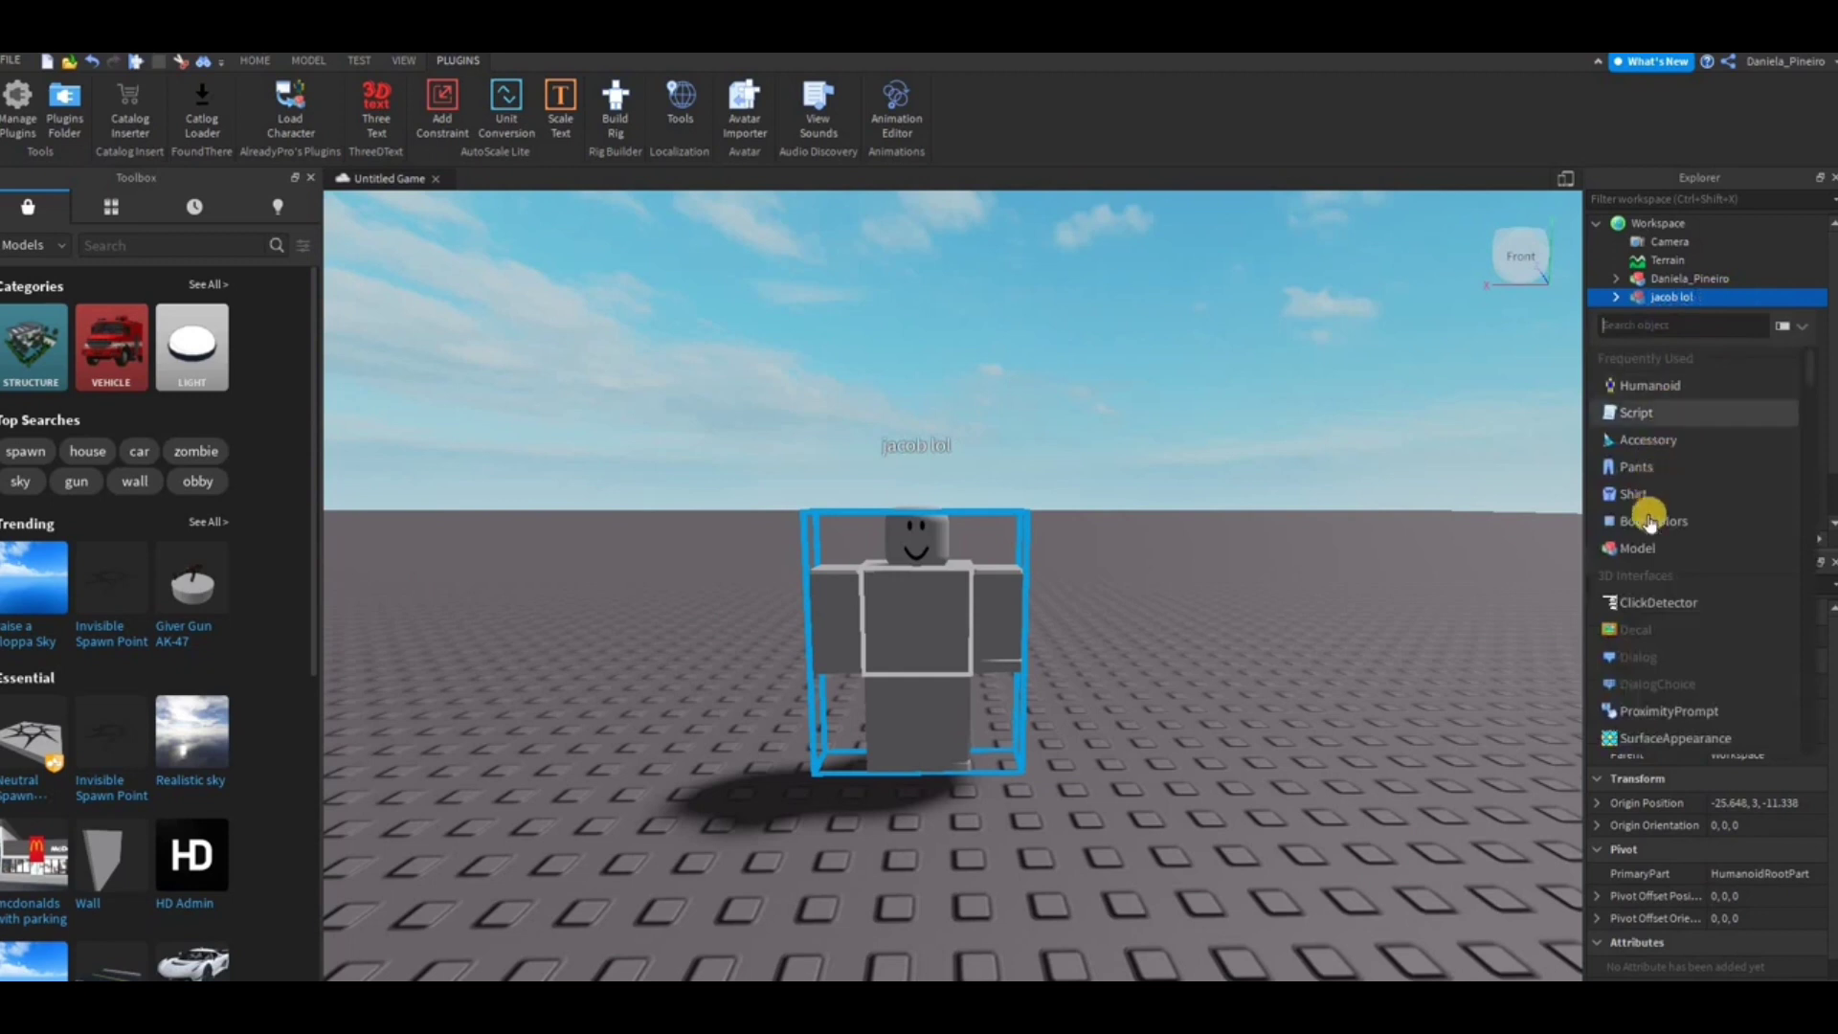
pyautogui.click(1713, 523)
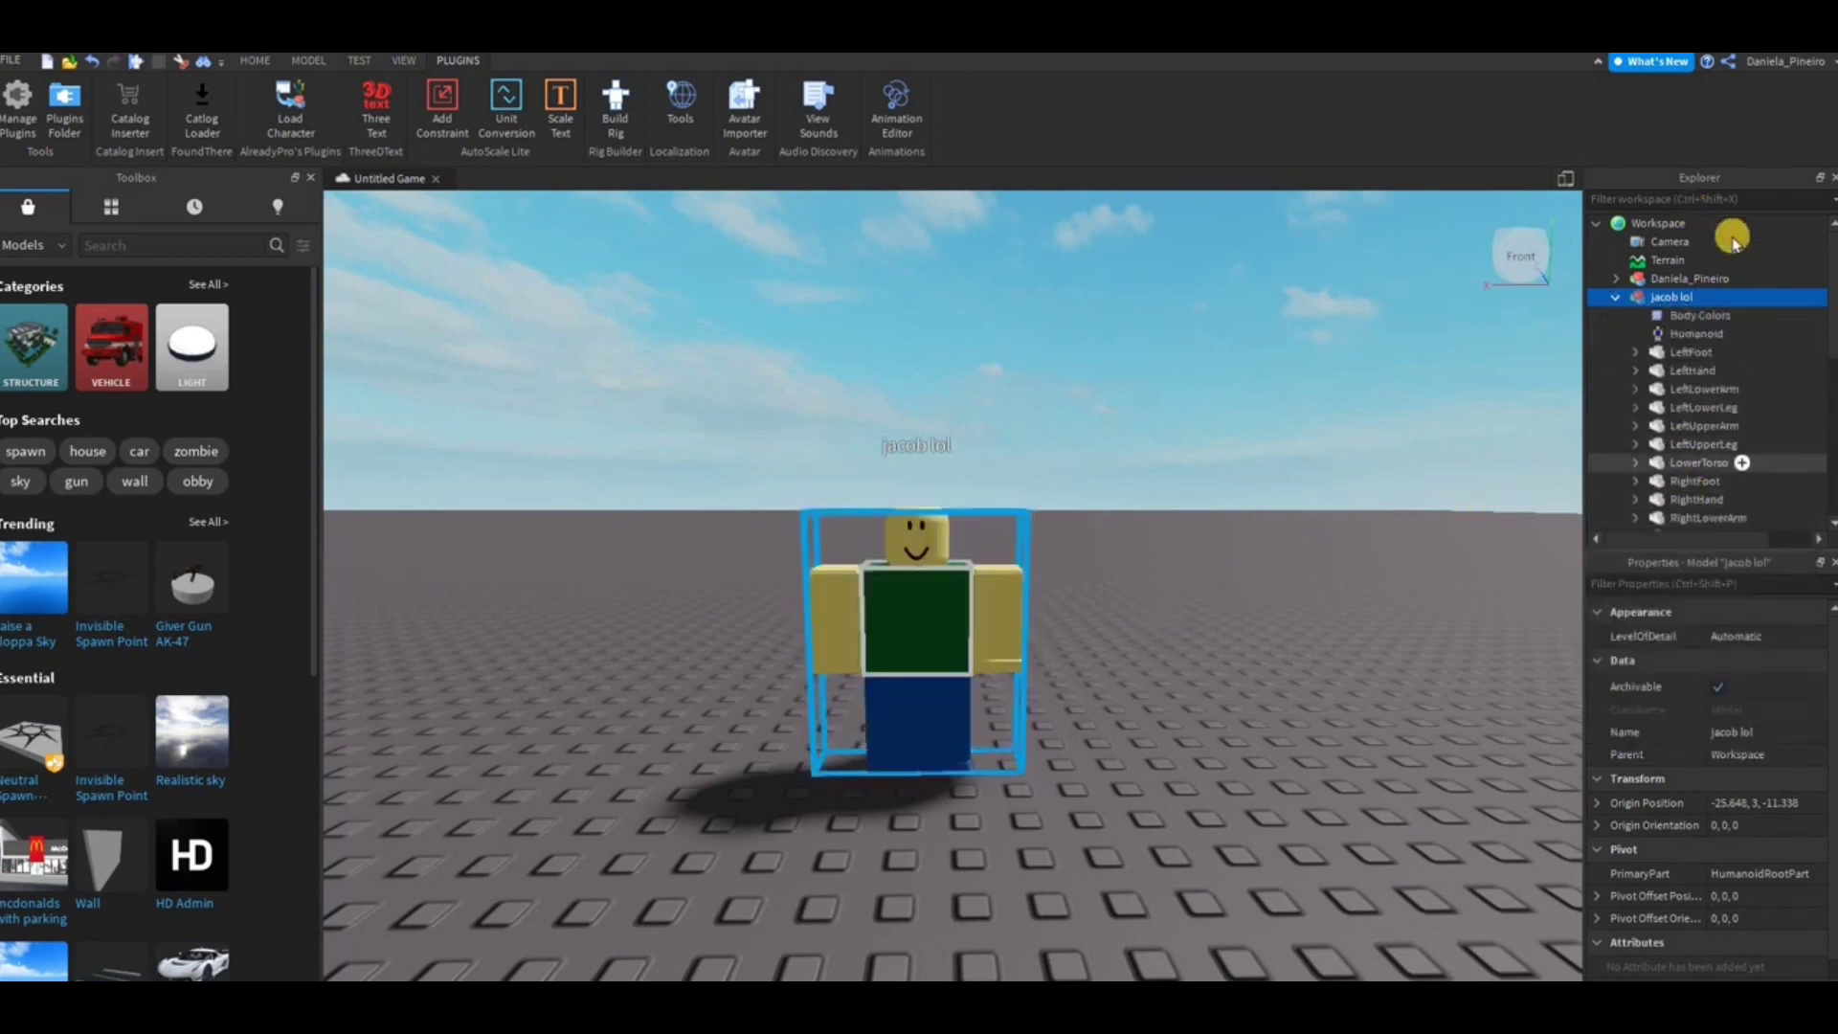
pyautogui.click(1698, 317)
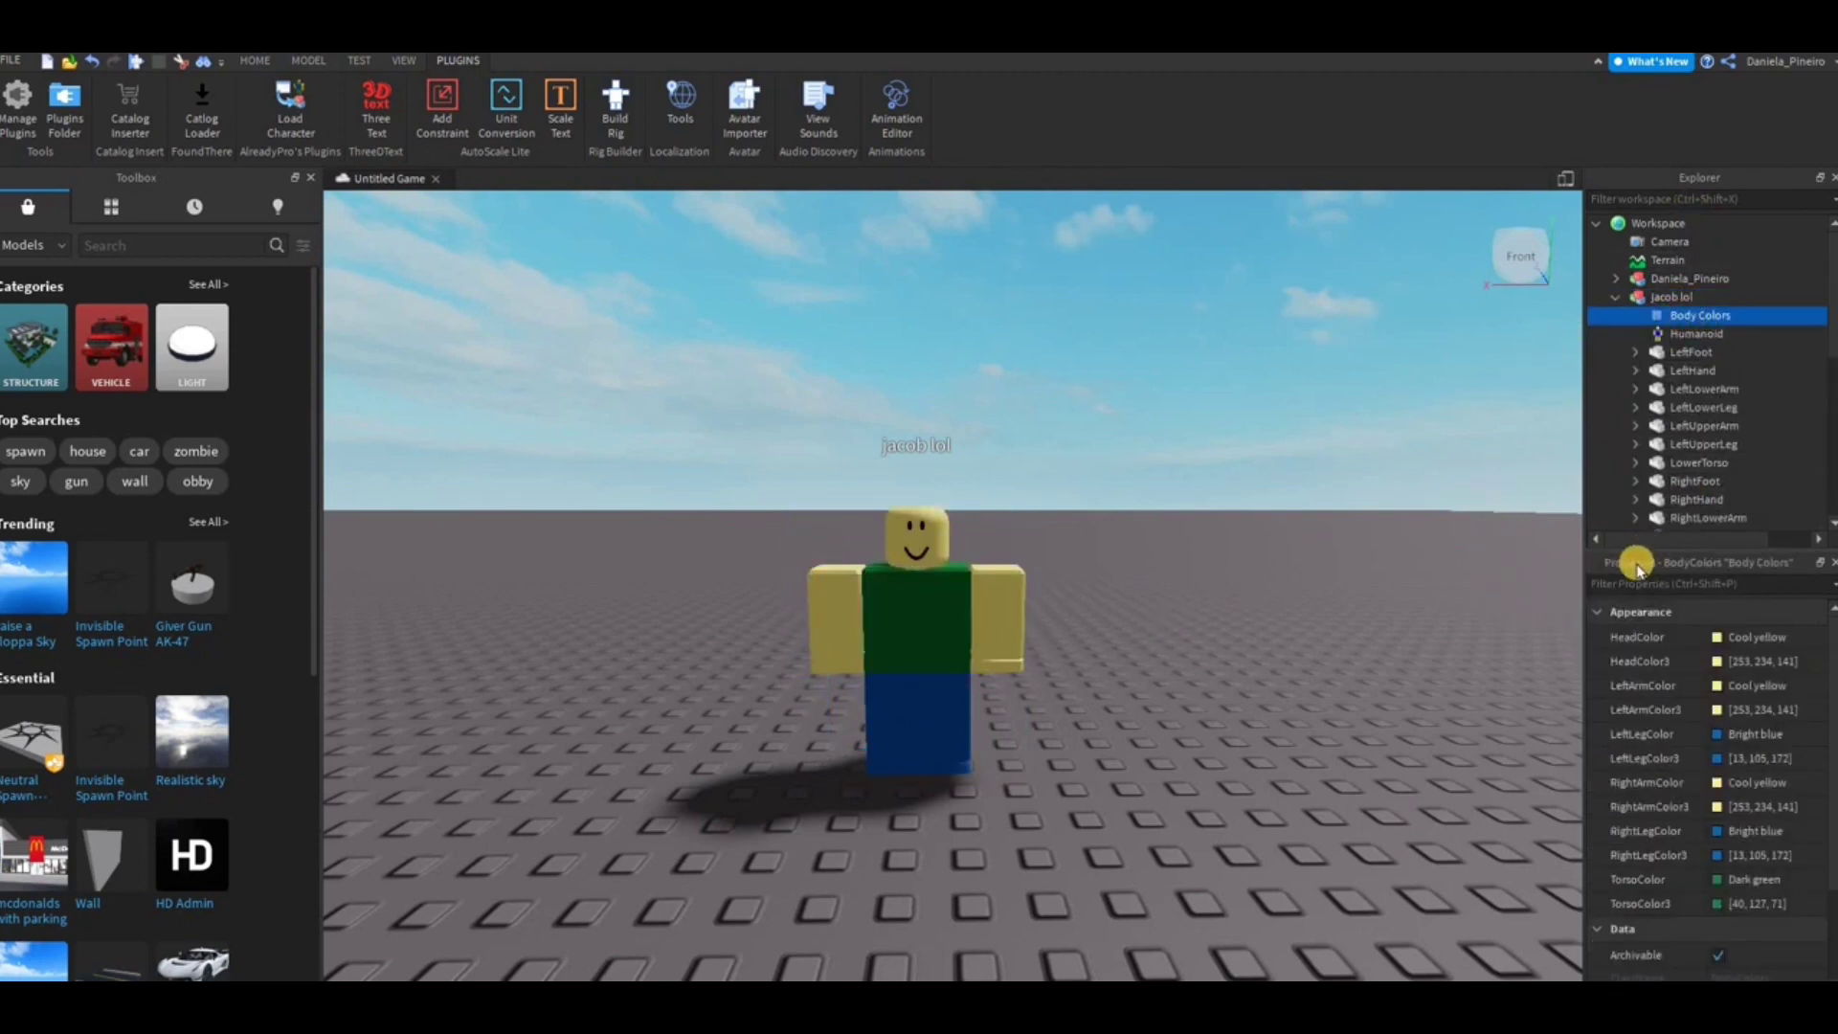
pyautogui.click(1717, 664)
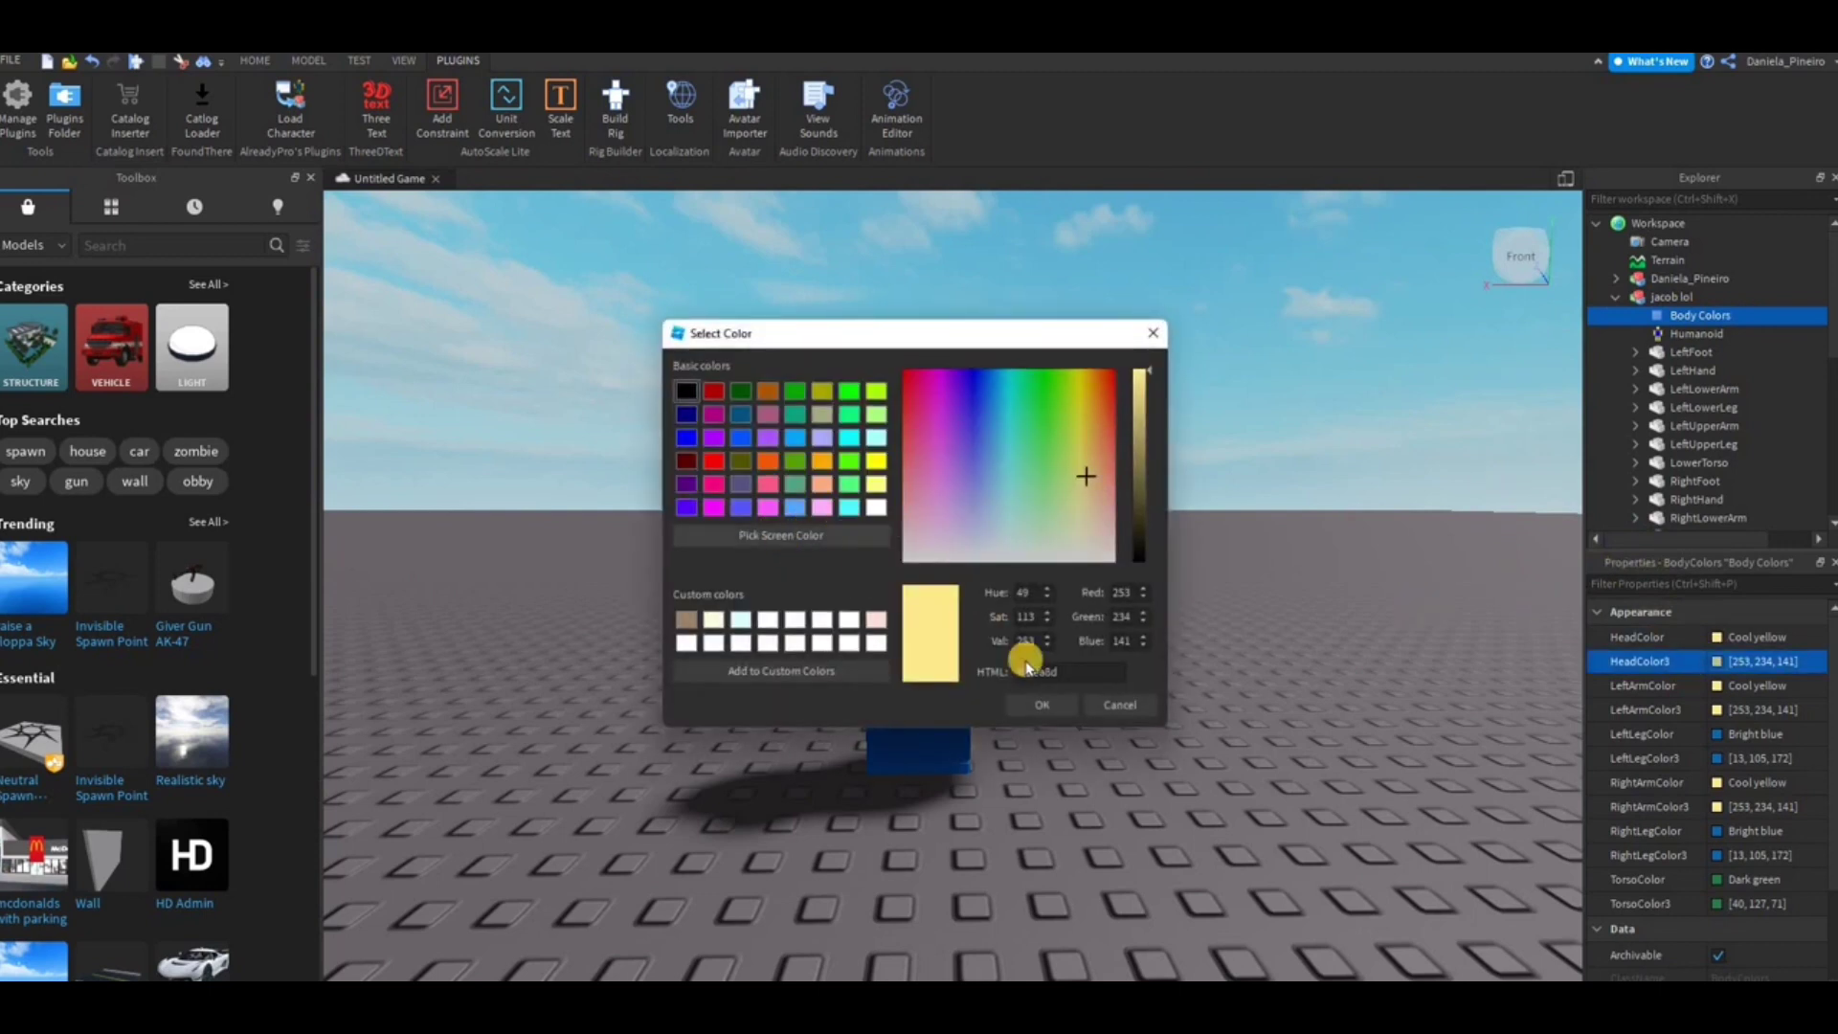
pyautogui.click(1124, 711)
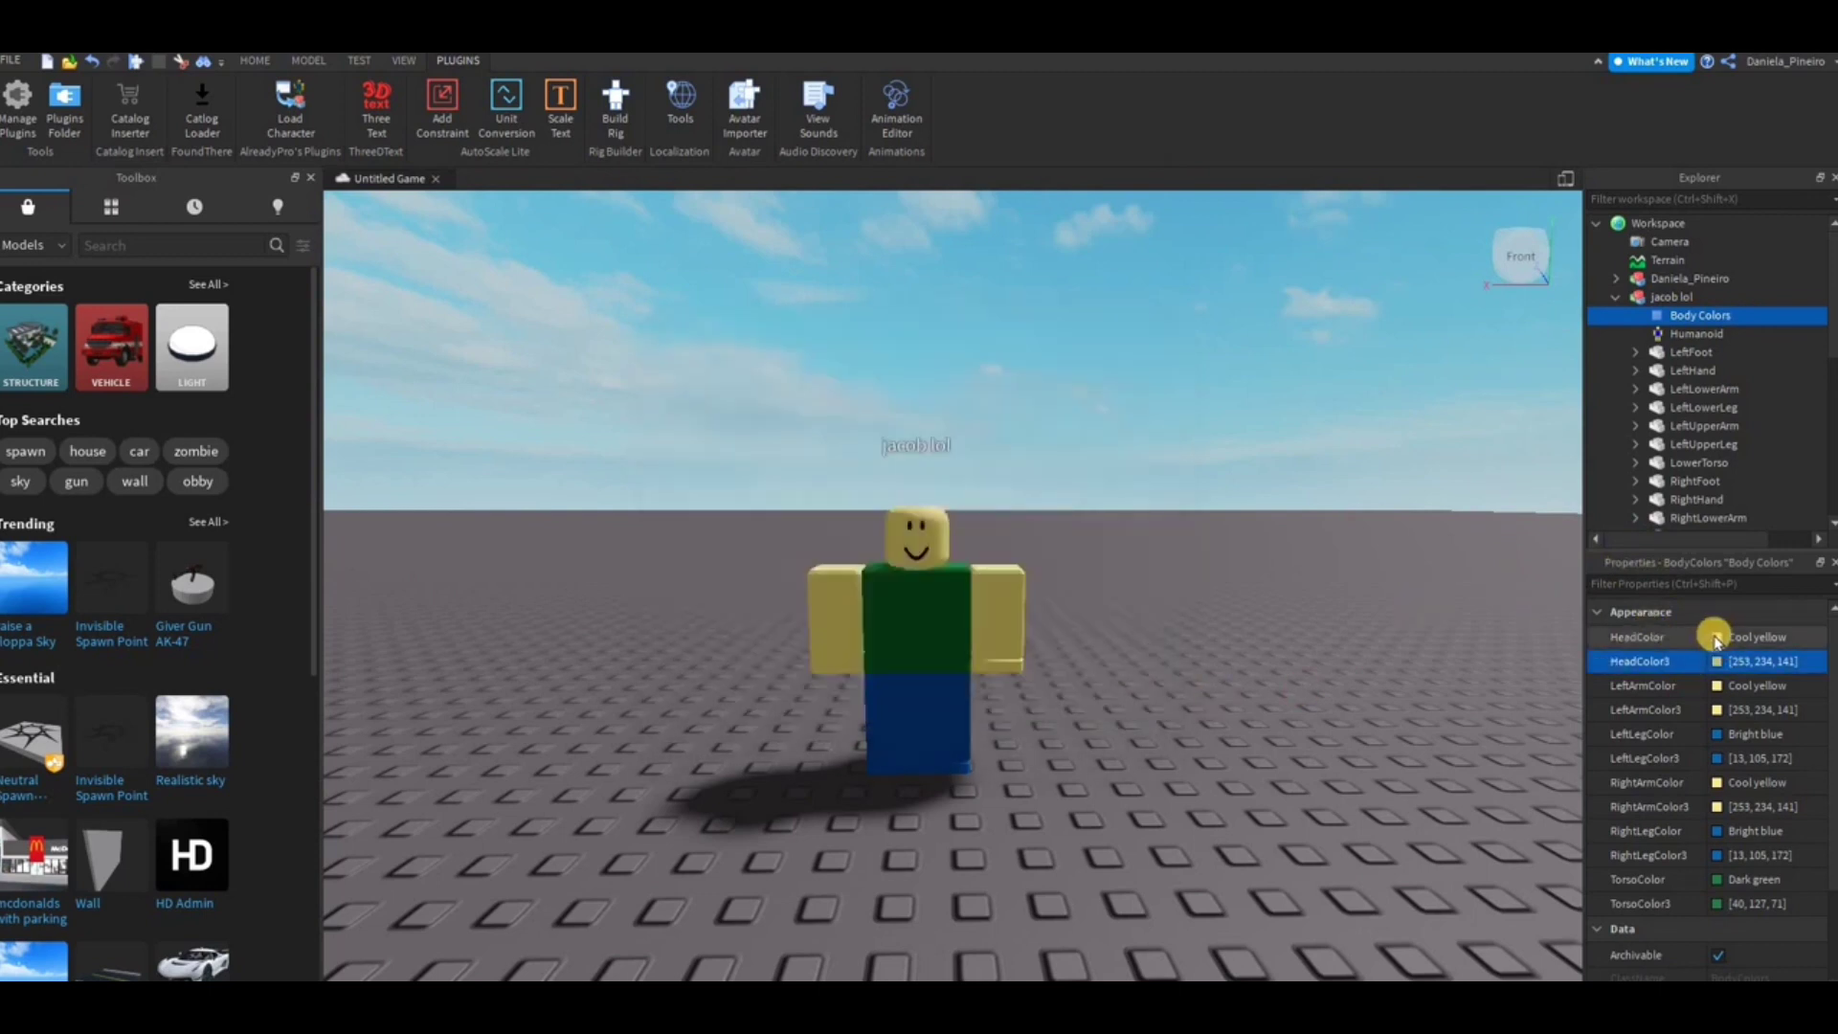
# Set HeadColor, LeftArmColor and LeftLegColor to Light orange
pyautogui.click(1716, 639)
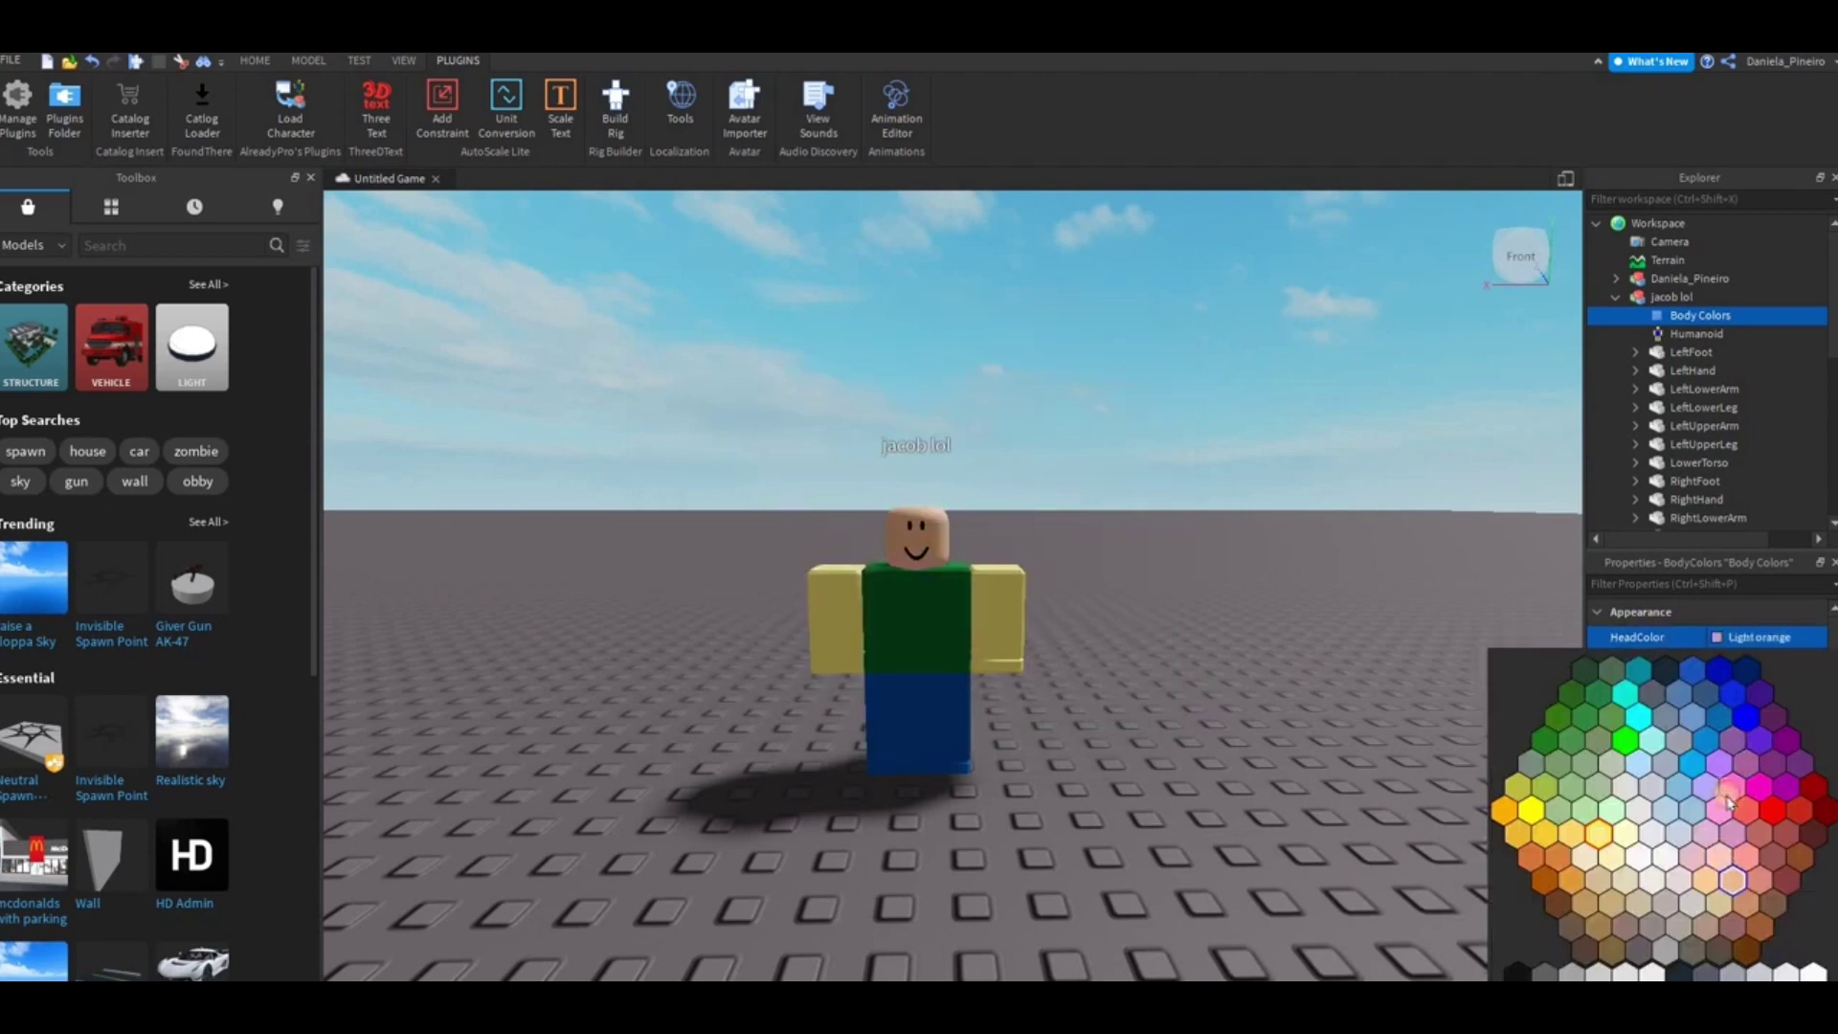
pyautogui.click(1726, 866)
pyautogui.click(1716, 687)
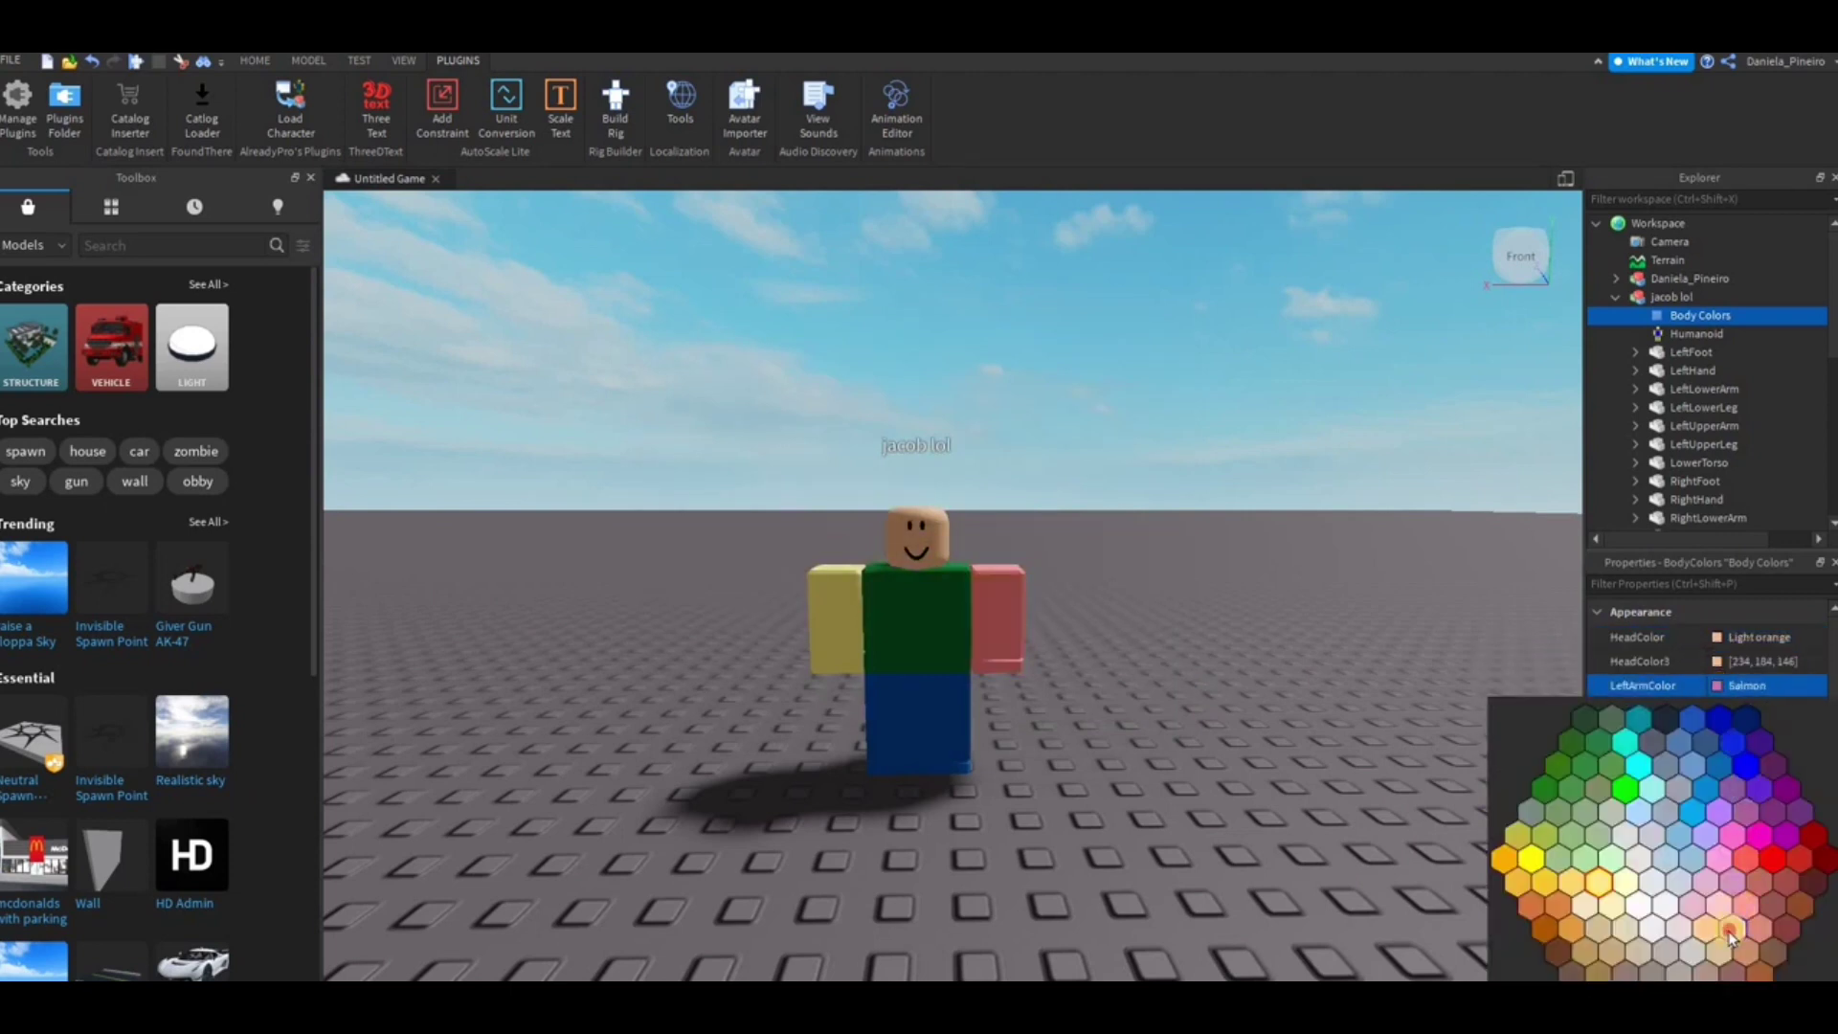
pyautogui.click(1728, 857)
pyautogui.click(1718, 735)
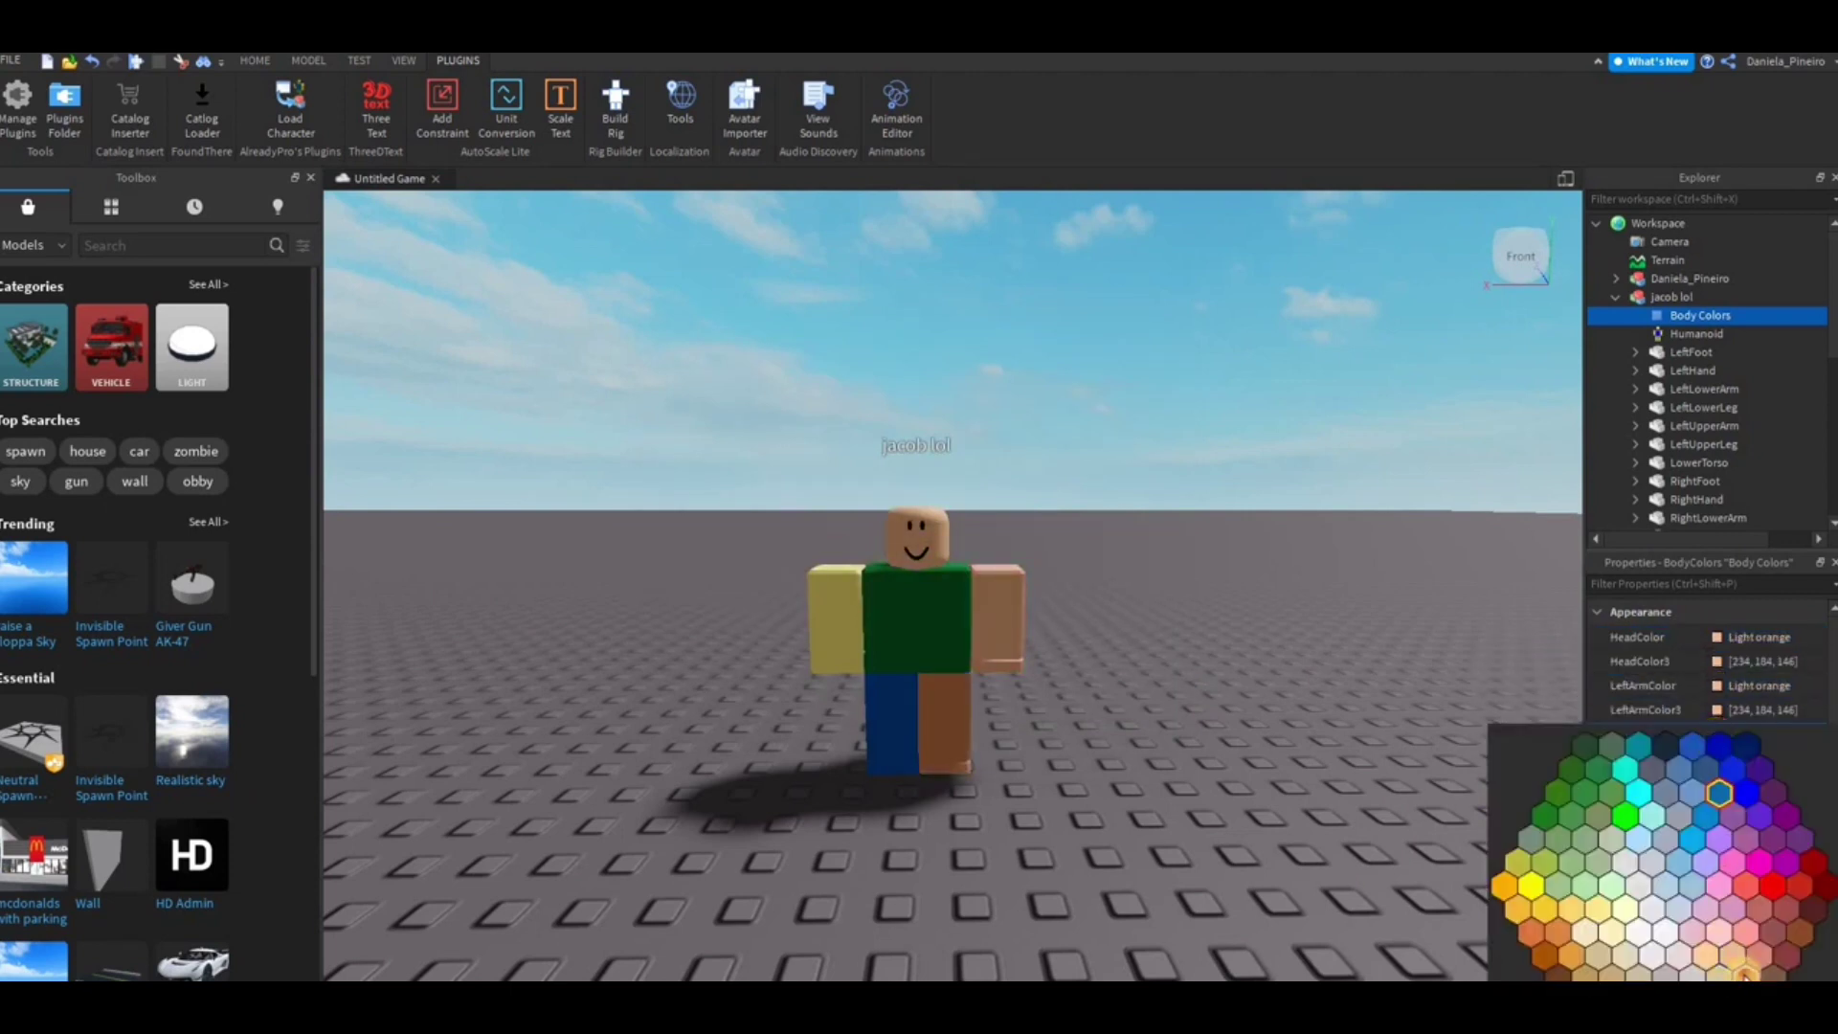
pyautogui.click(1735, 967)
pyautogui.click(1719, 737)
pyautogui.click(1727, 862)
# Set RightArmColor, RightLegColor and TorsoColor to Light orange, then deselect
pyautogui.click(1716, 783)
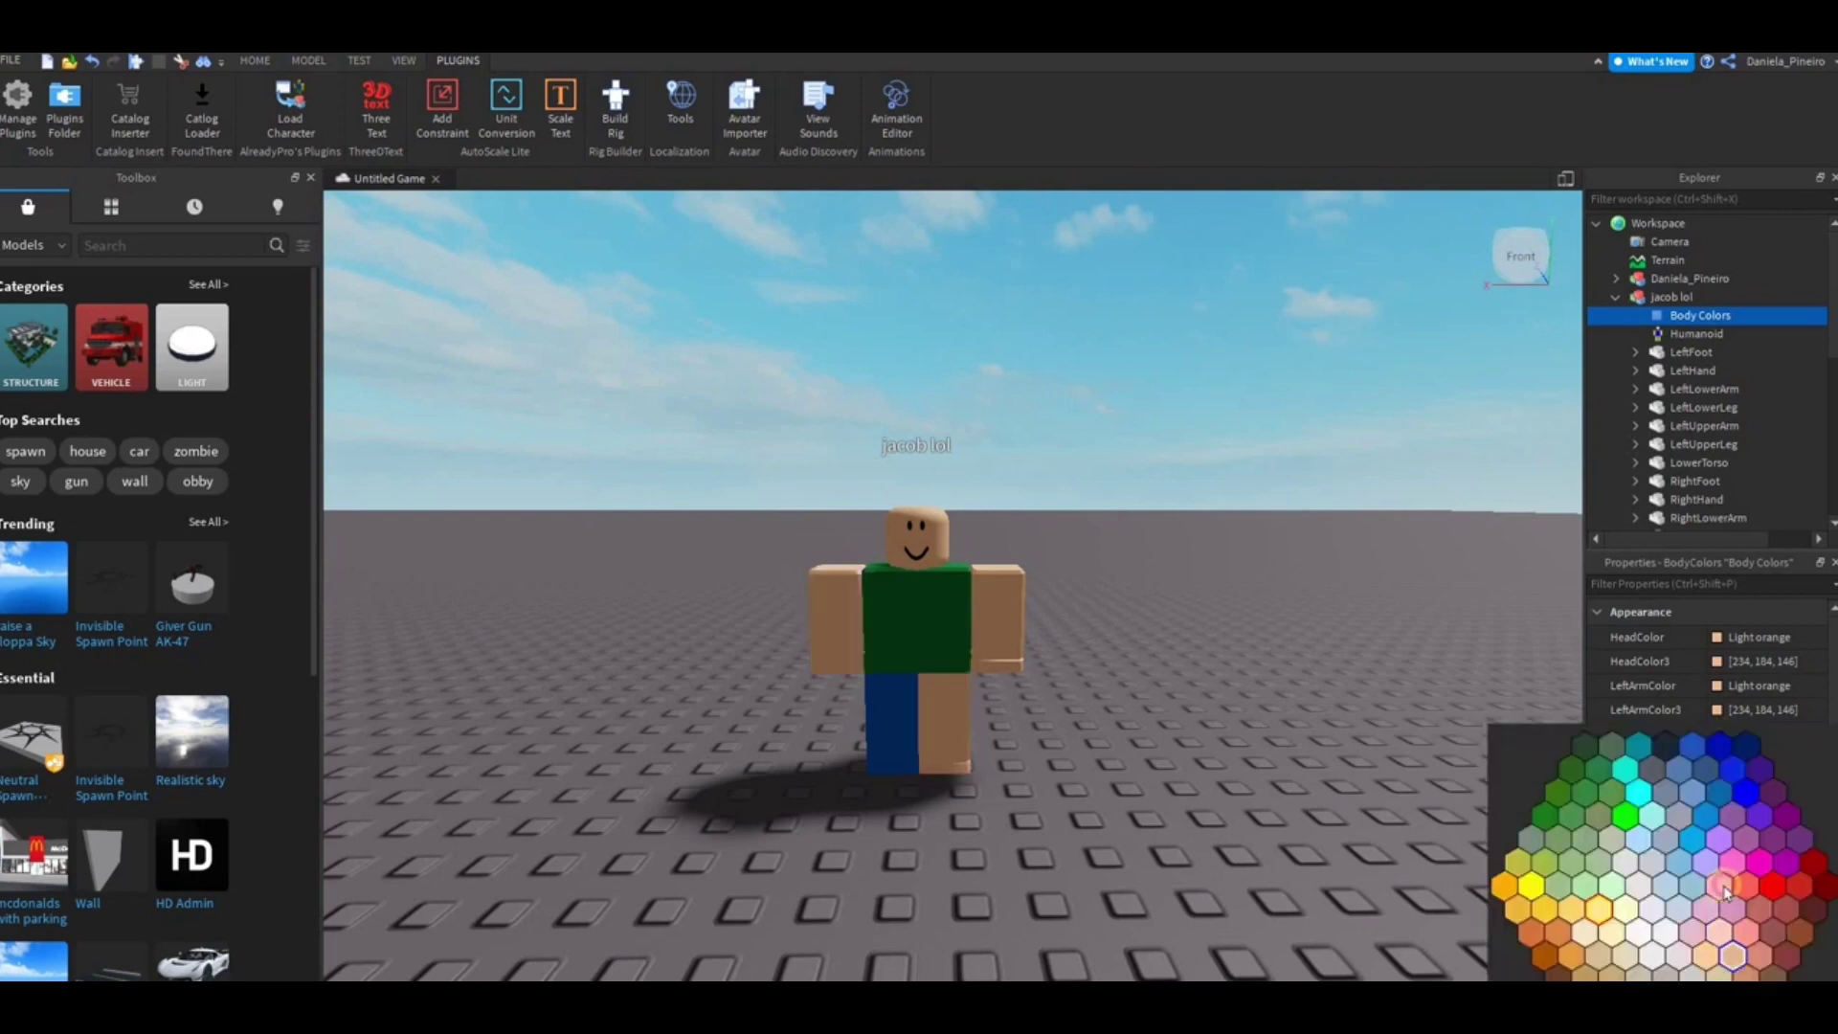
pyautogui.click(1722, 854)
pyautogui.click(1719, 831)
pyautogui.click(1724, 857)
pyautogui.click(1716, 879)
pyautogui.click(1723, 857)
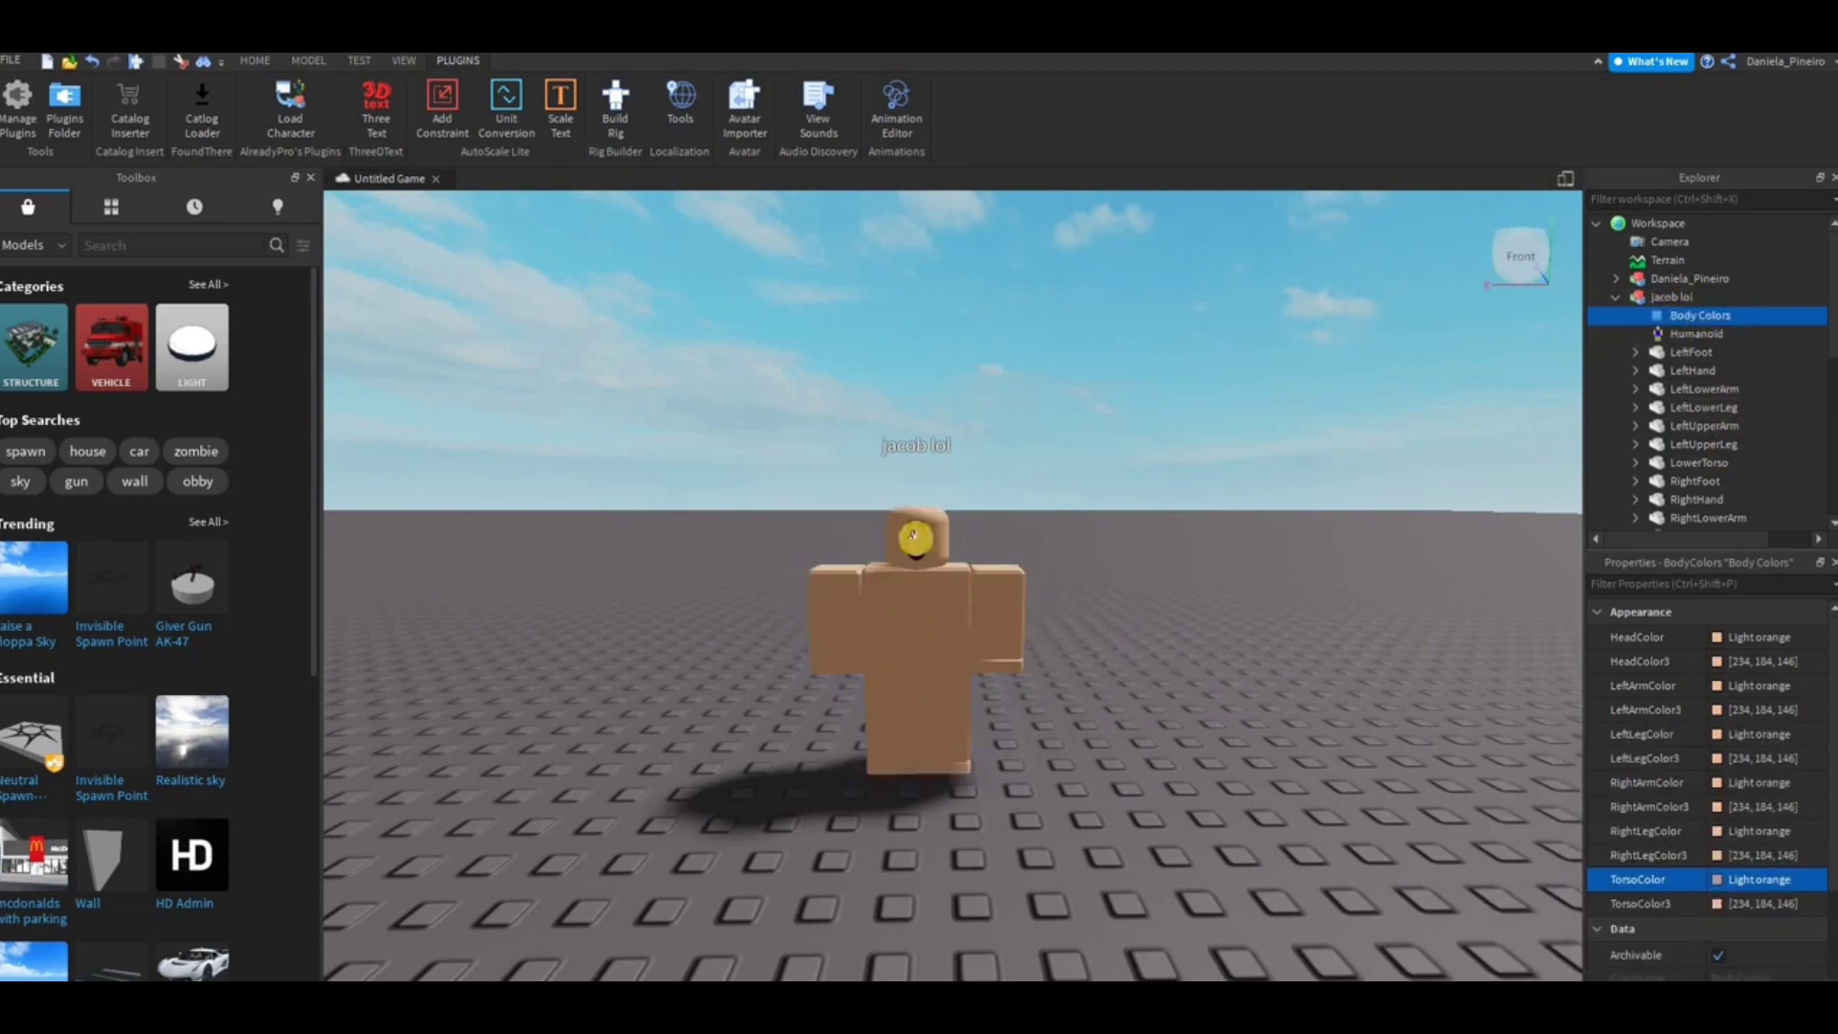
pyautogui.click(1072, 593)
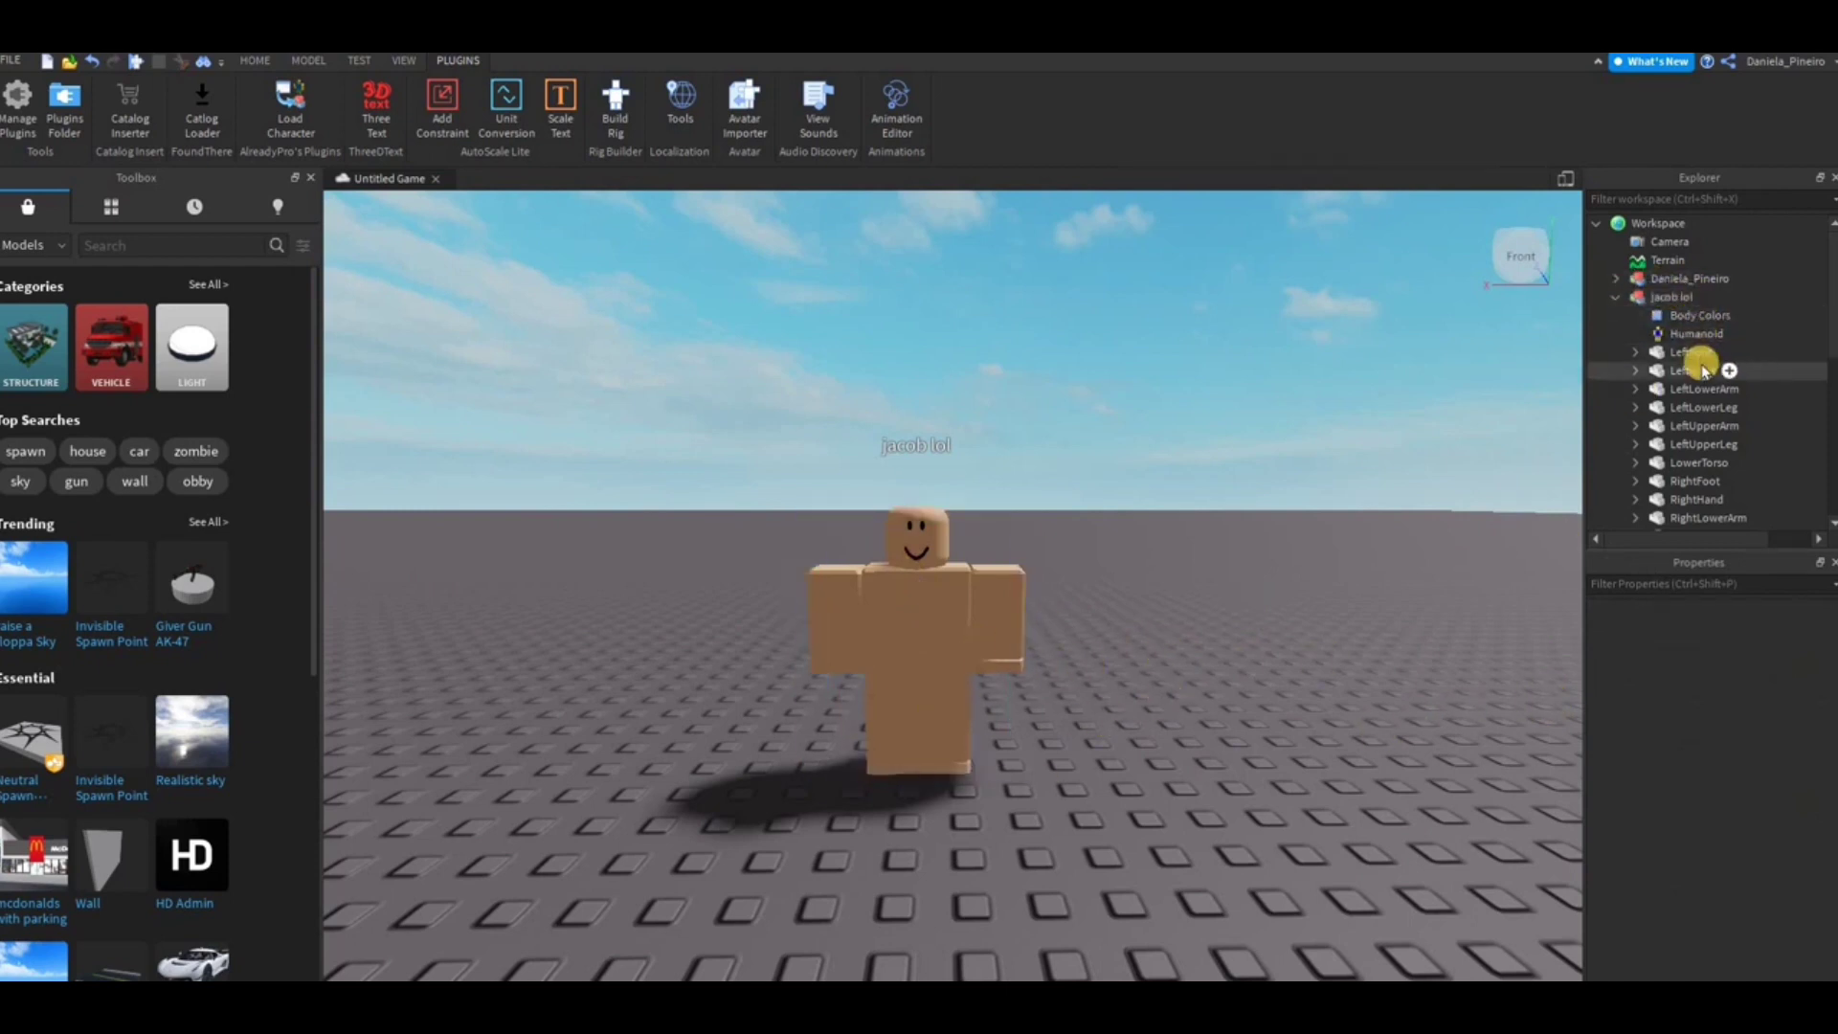
# Expand the rig's Head in Explorer and select its face decal
pyautogui.scroll(-5, 1694, 354)
pyautogui.scroll(2, 1674, 402)
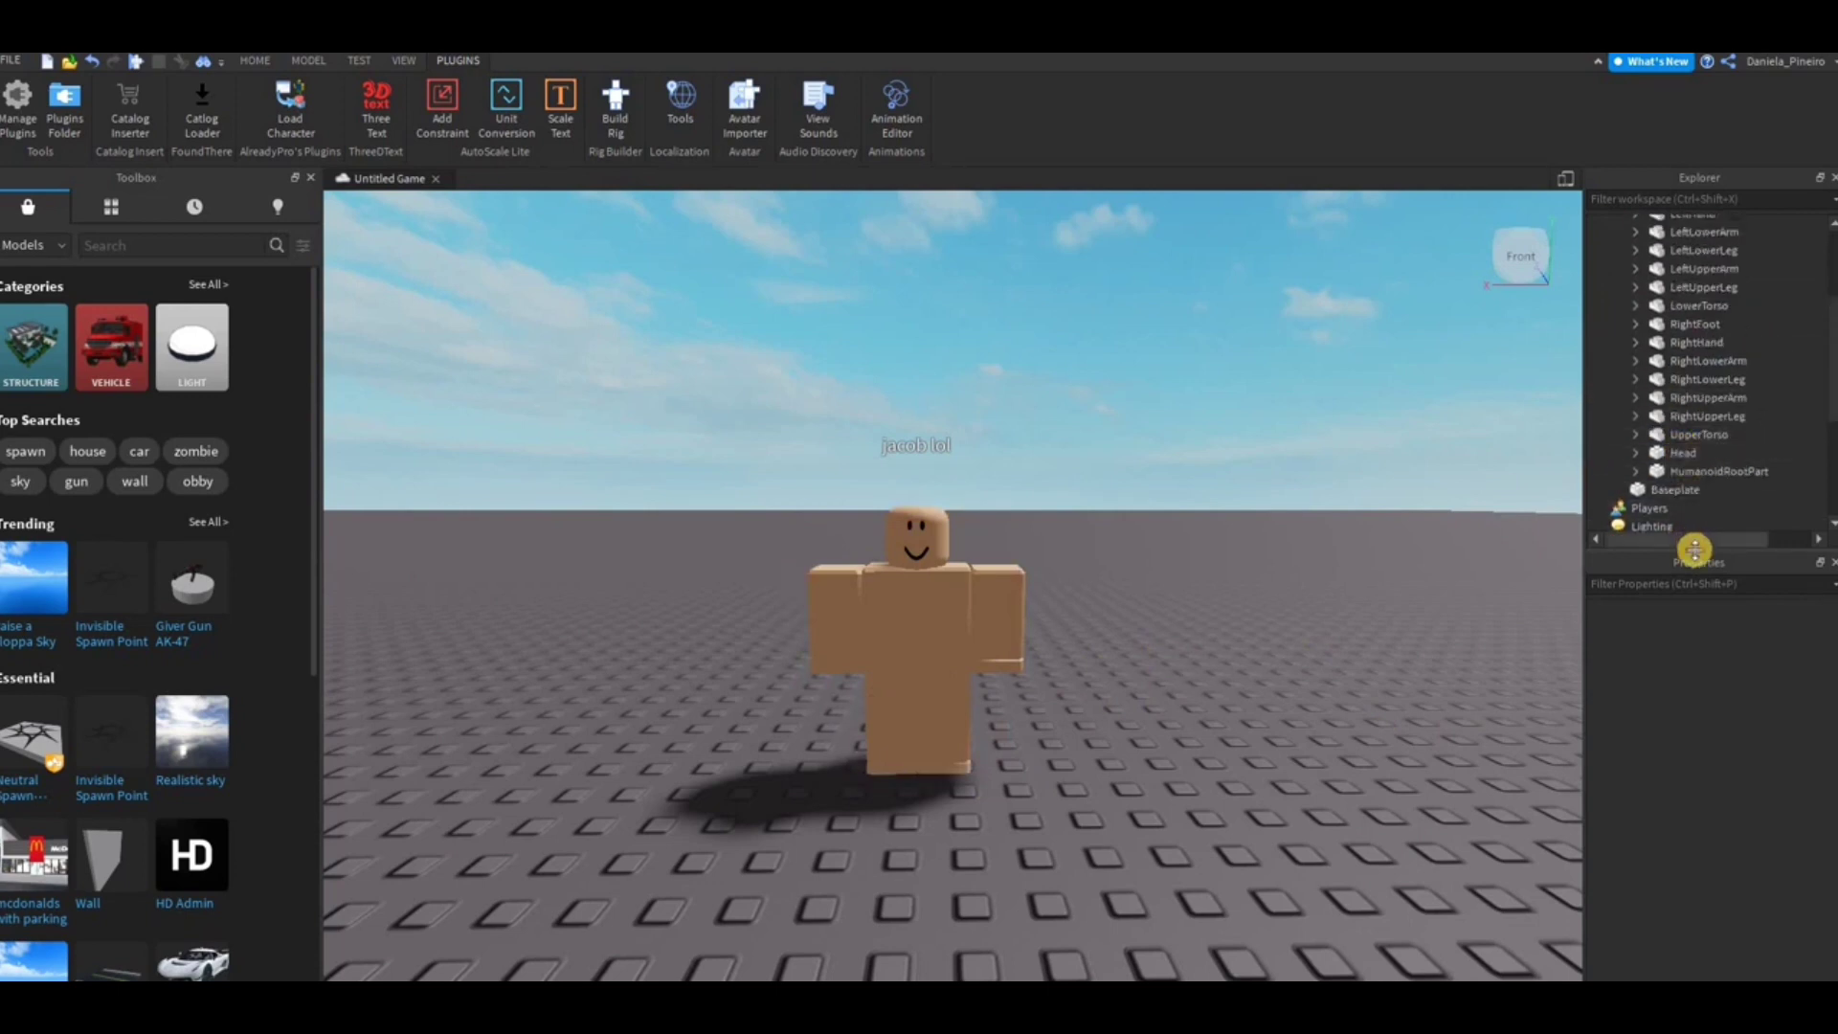
pyautogui.moveTo(1698, 568); pyautogui.dragTo(1701, 643)
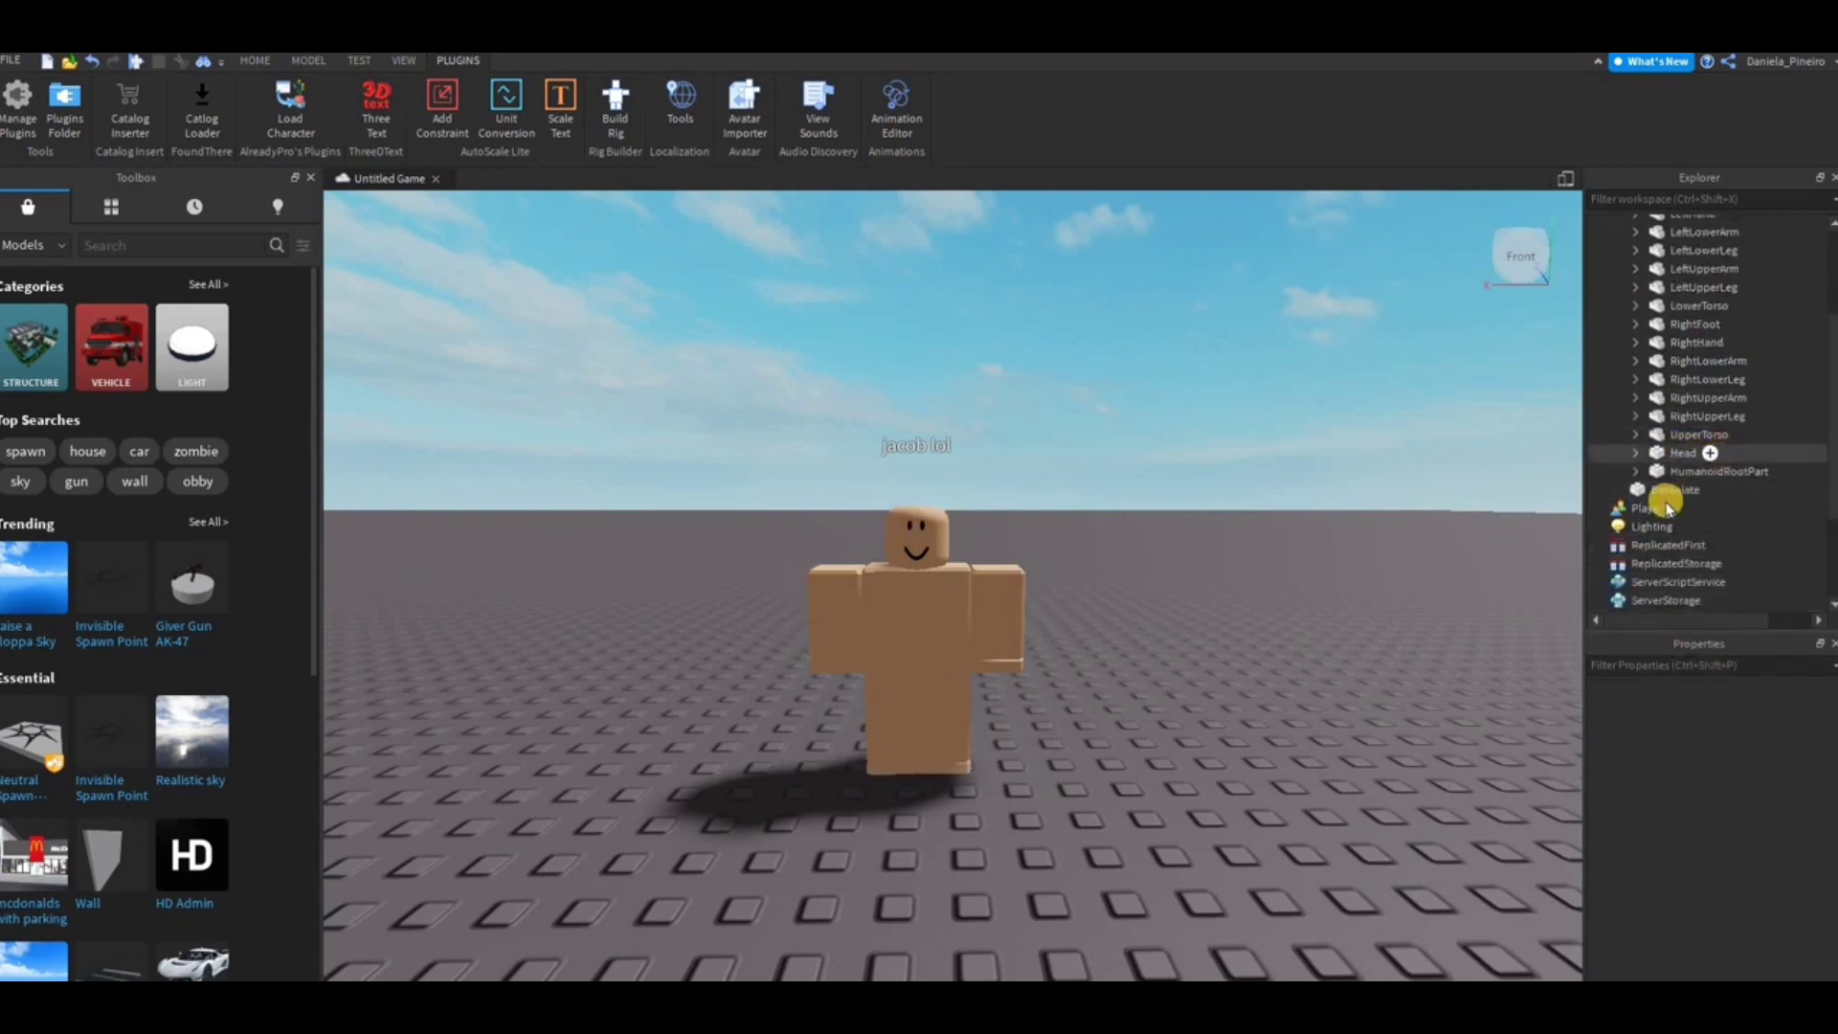
pyautogui.scroll(1, 1675, 502)
pyautogui.scroll(1, 1689, 525)
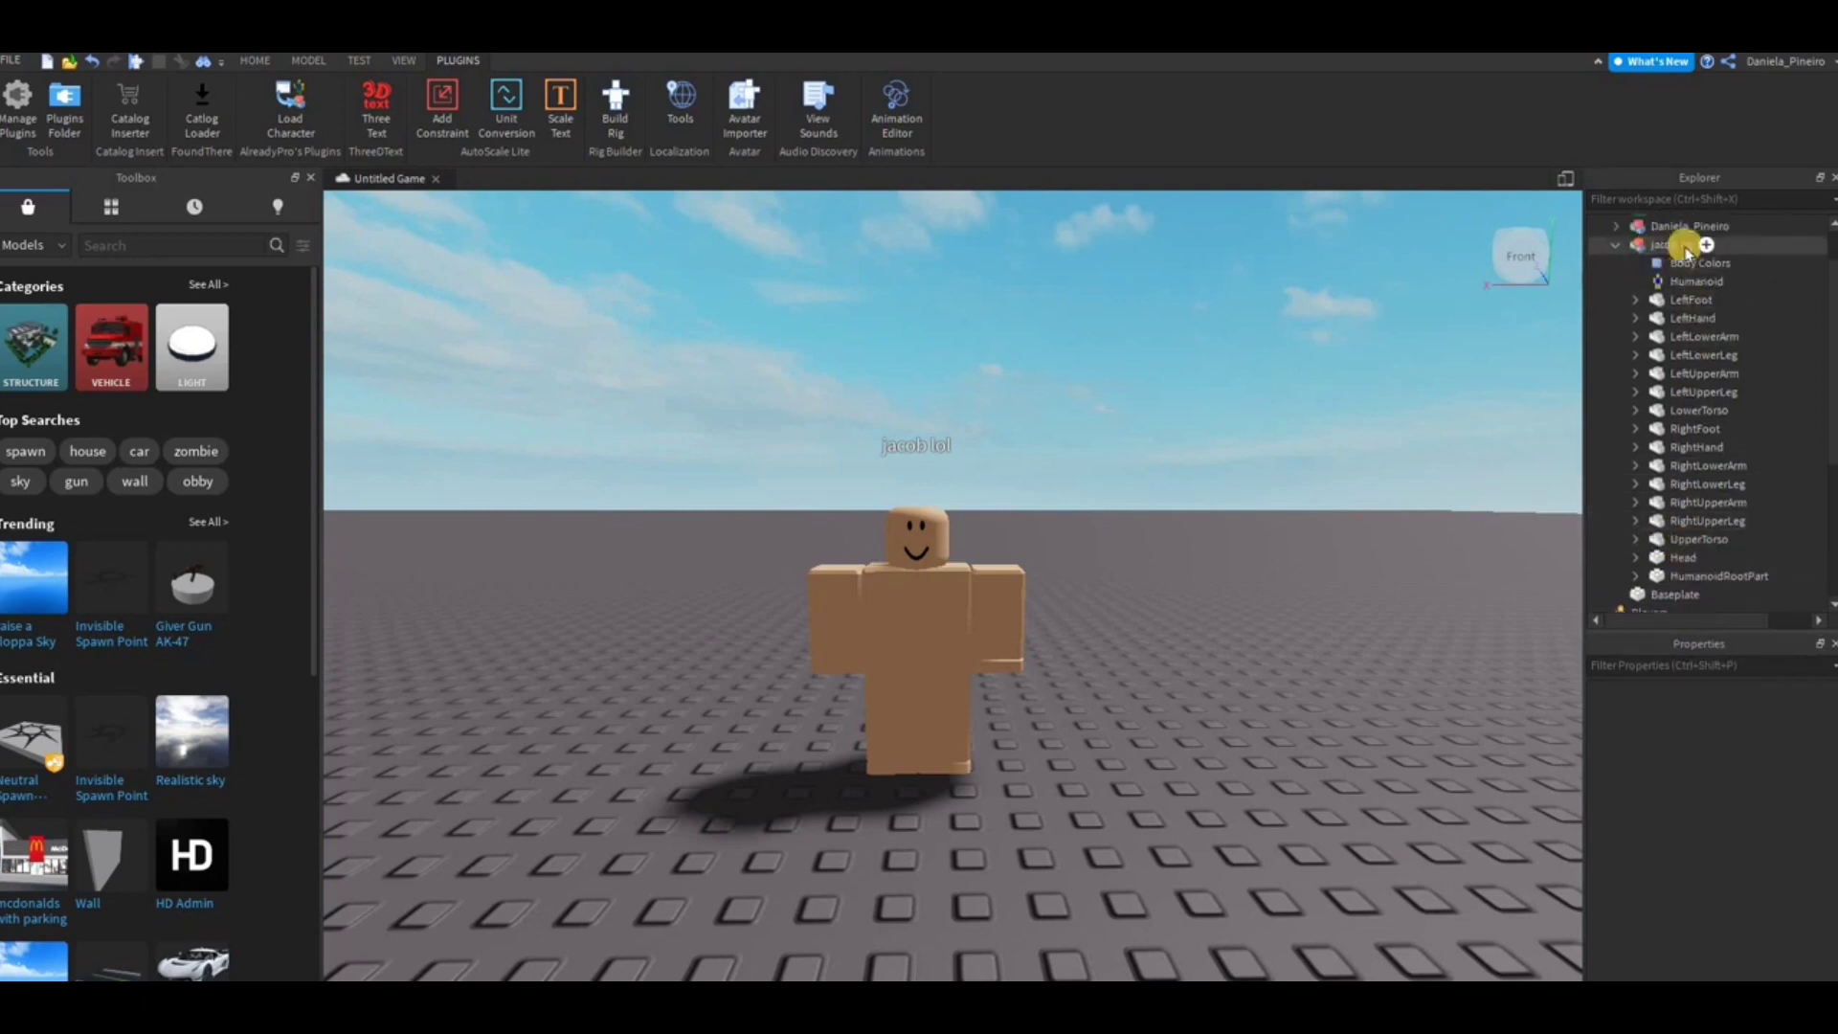
pyautogui.click(1636, 558)
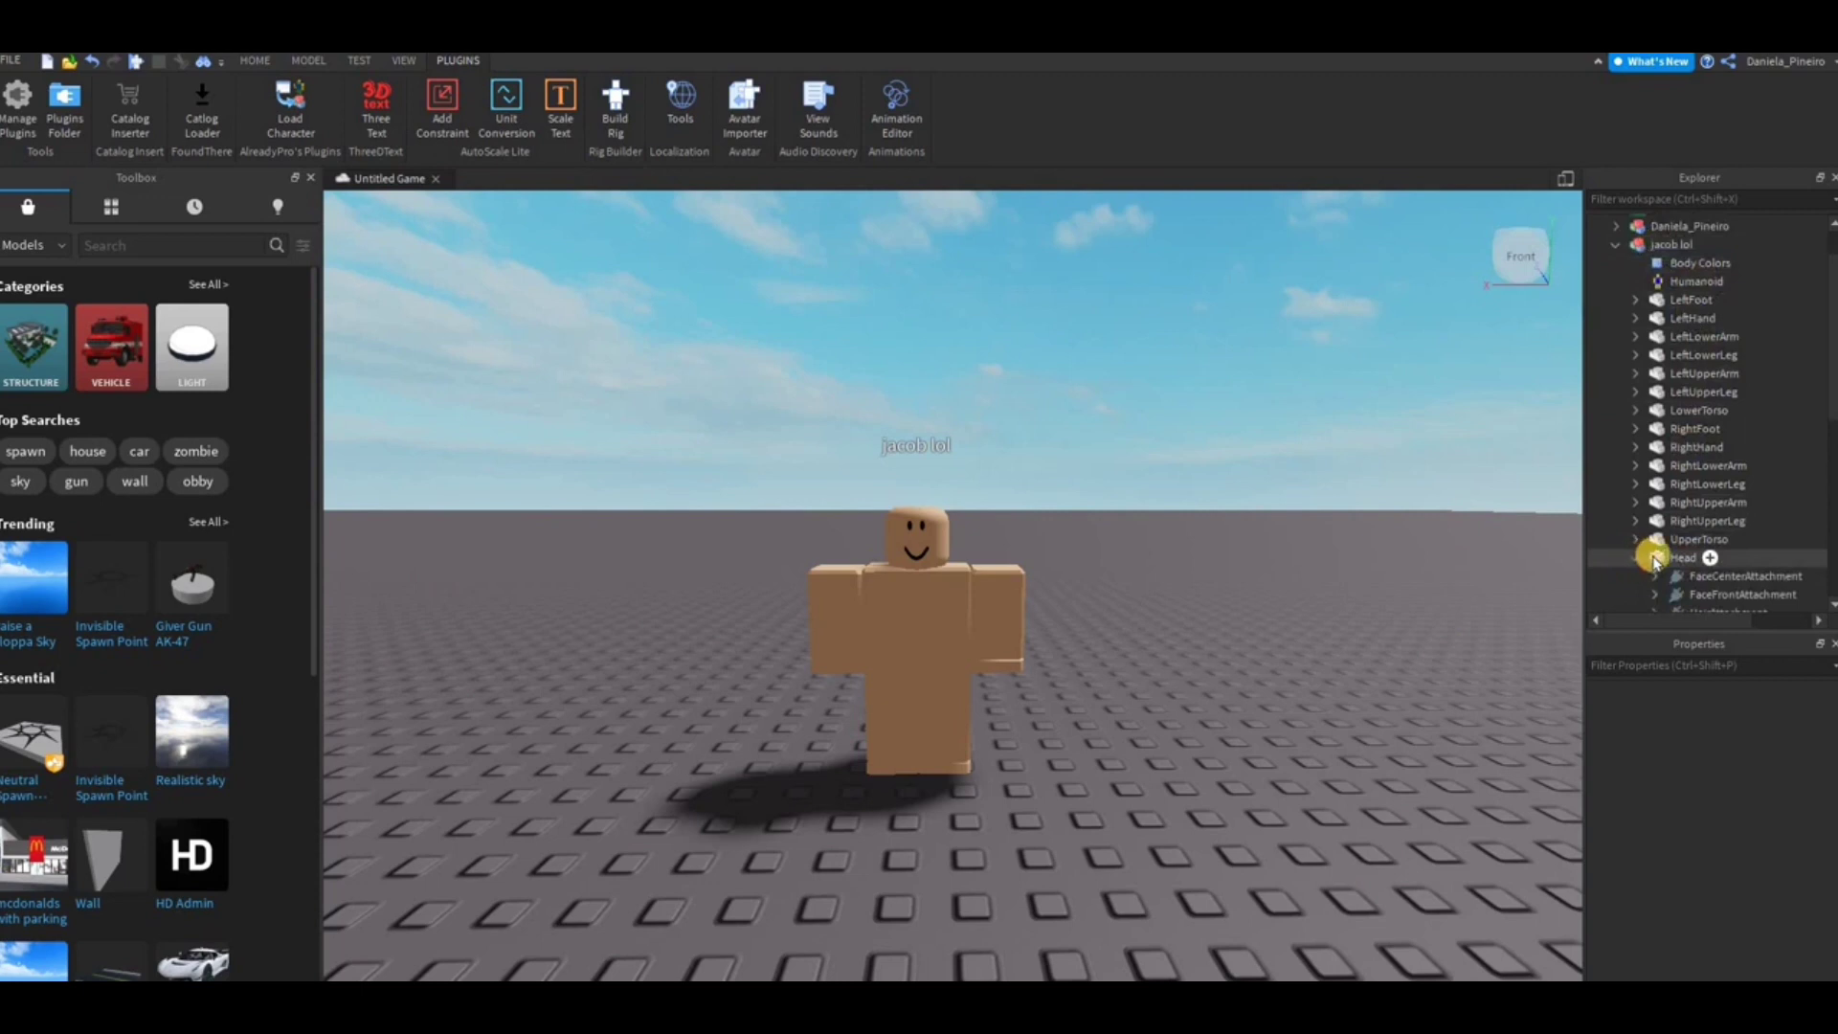
pyautogui.scroll(-3, 1659, 562)
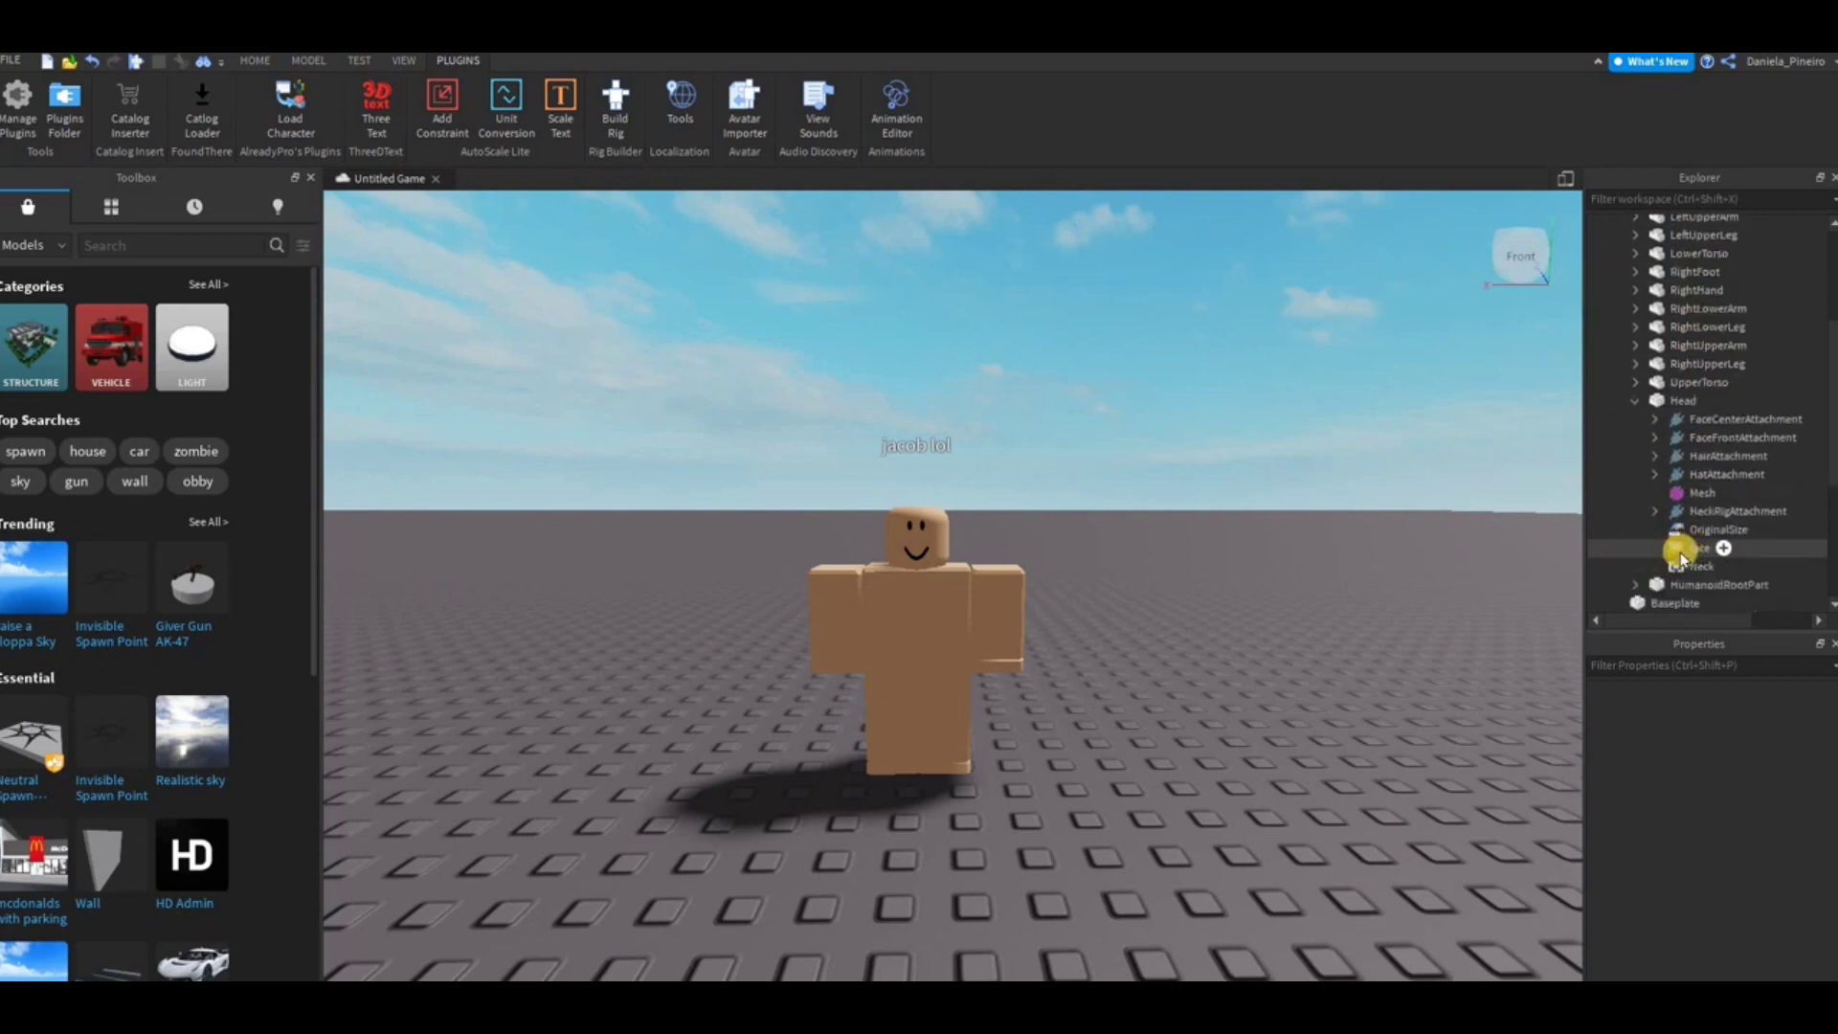
pyautogui.click(1689, 550)
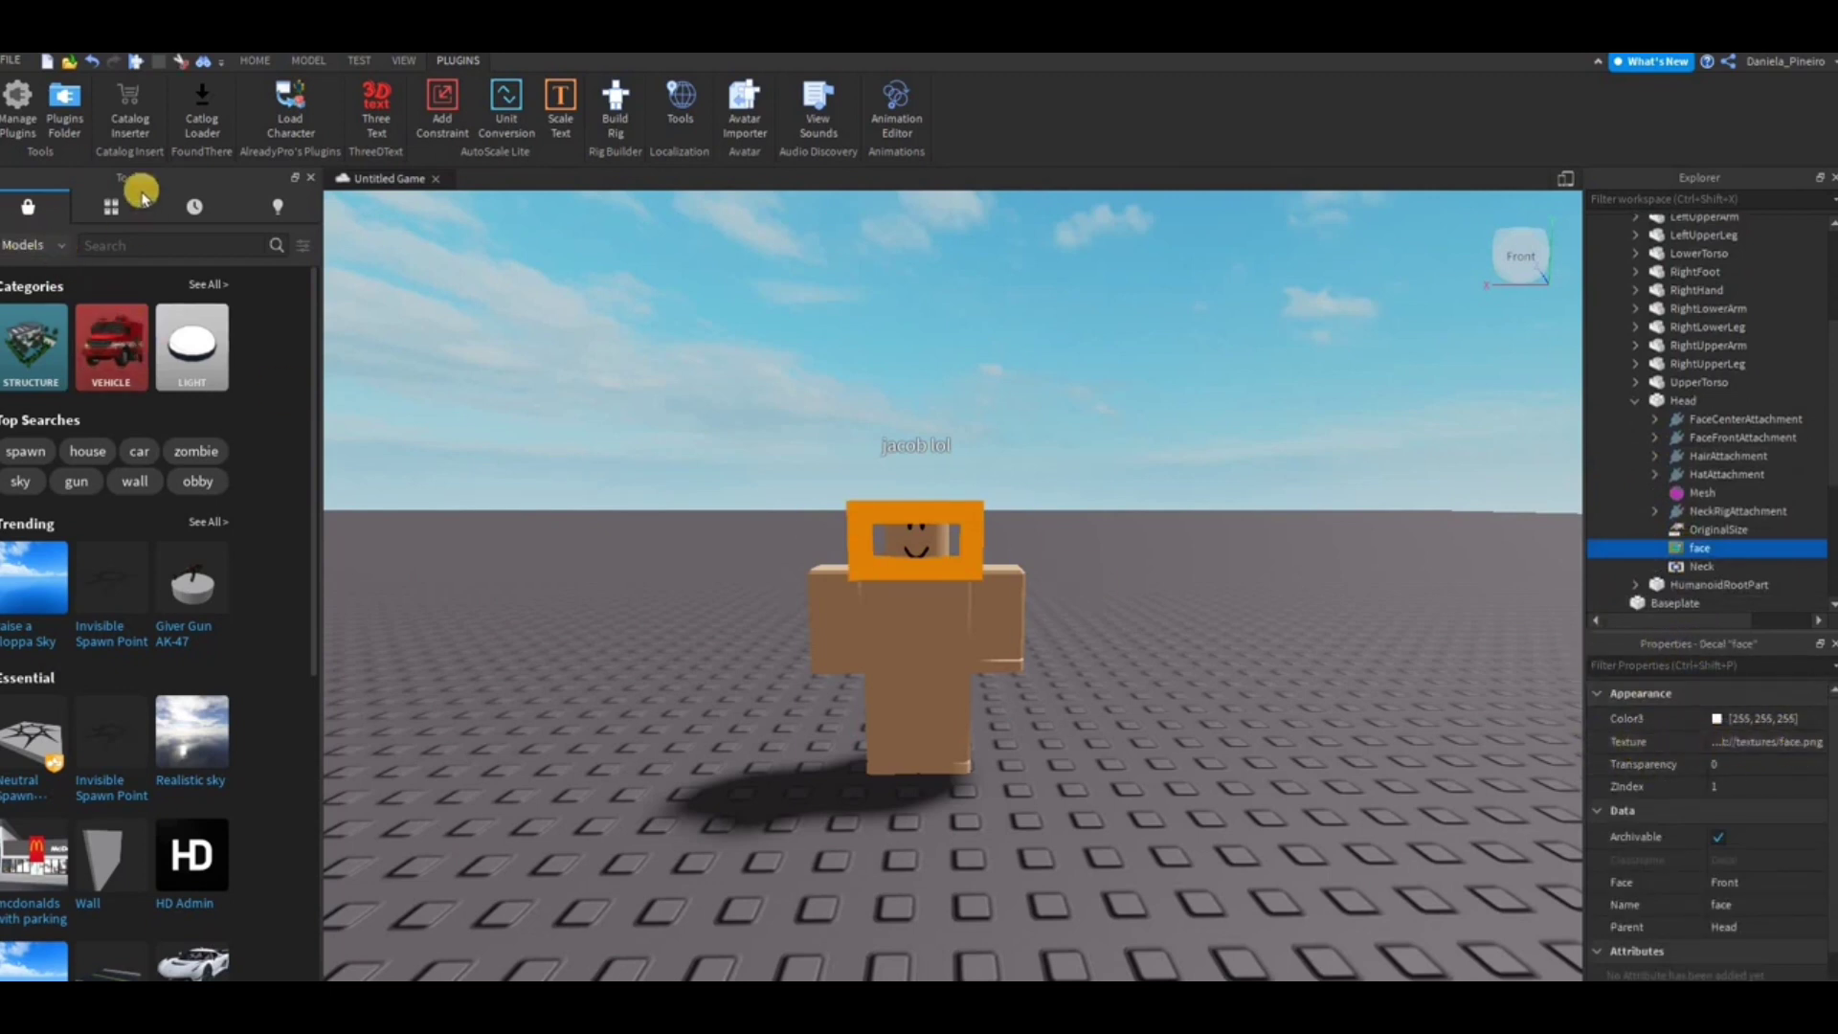
# Switch the Toolbox to Images results for 'sshf' and copy a face image's asset ID
pyautogui.click(38, 245)
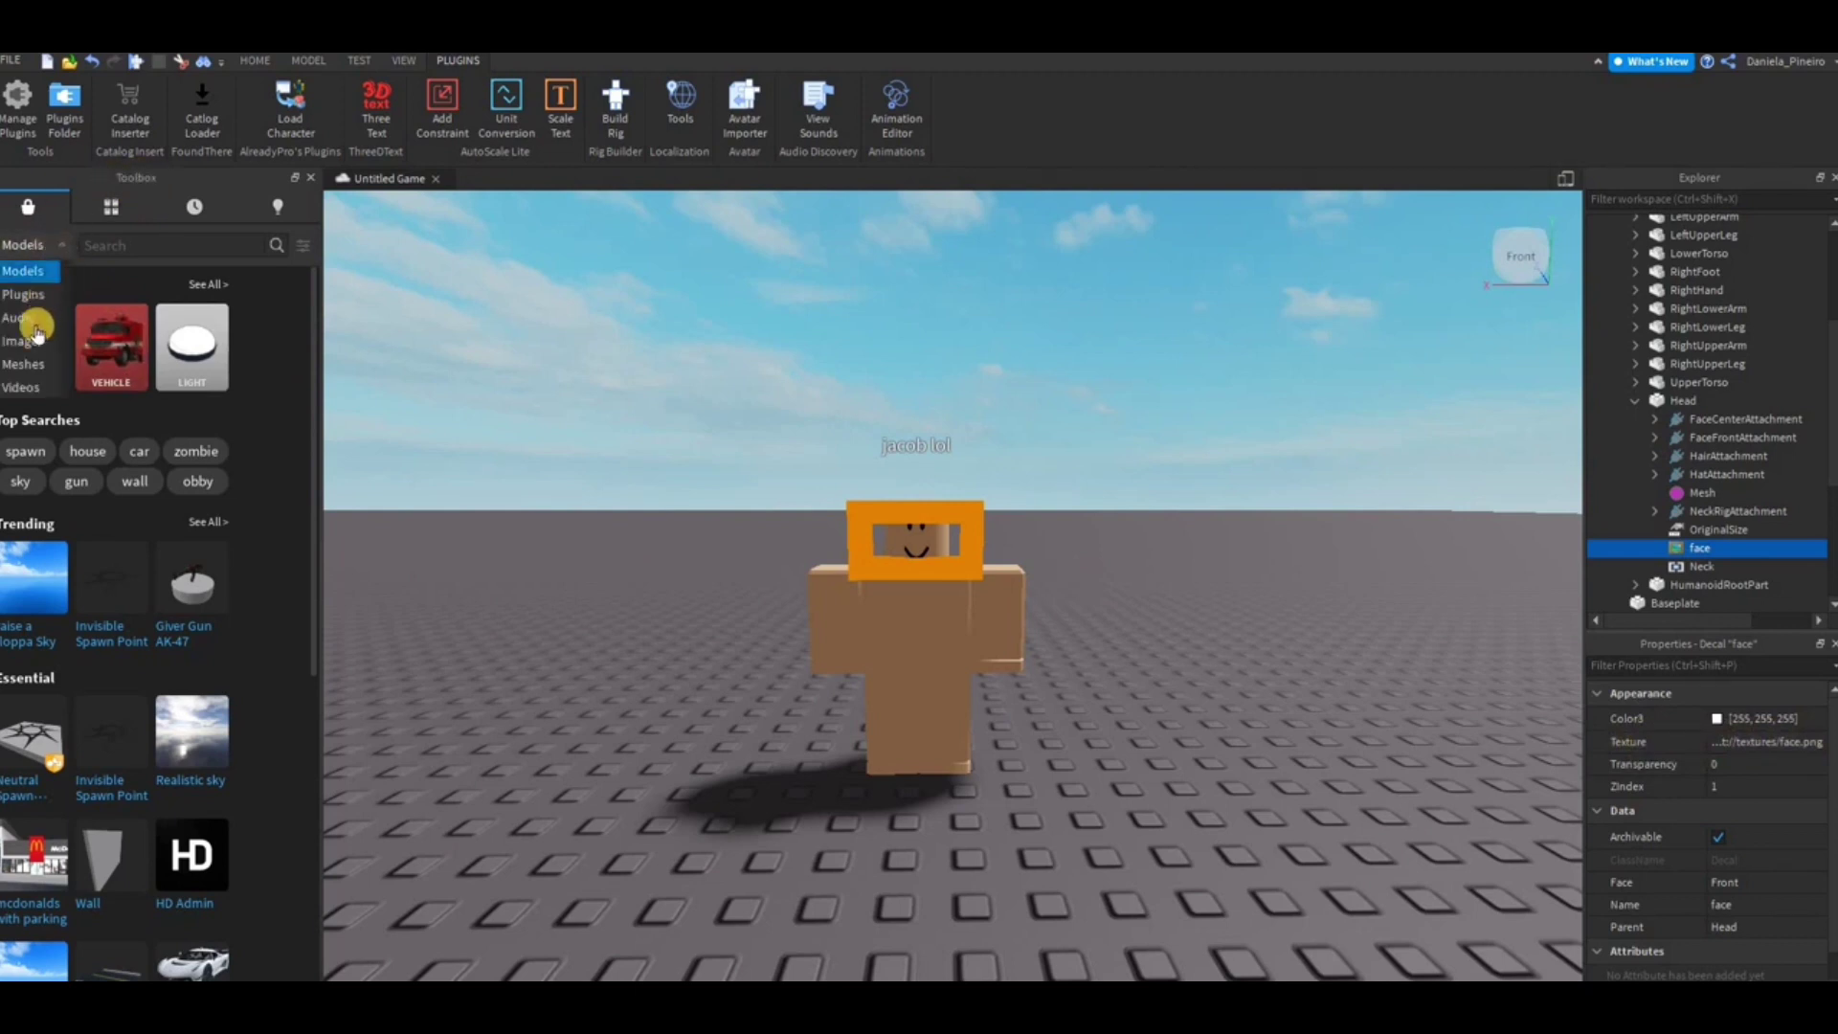
pyautogui.click(28, 339)
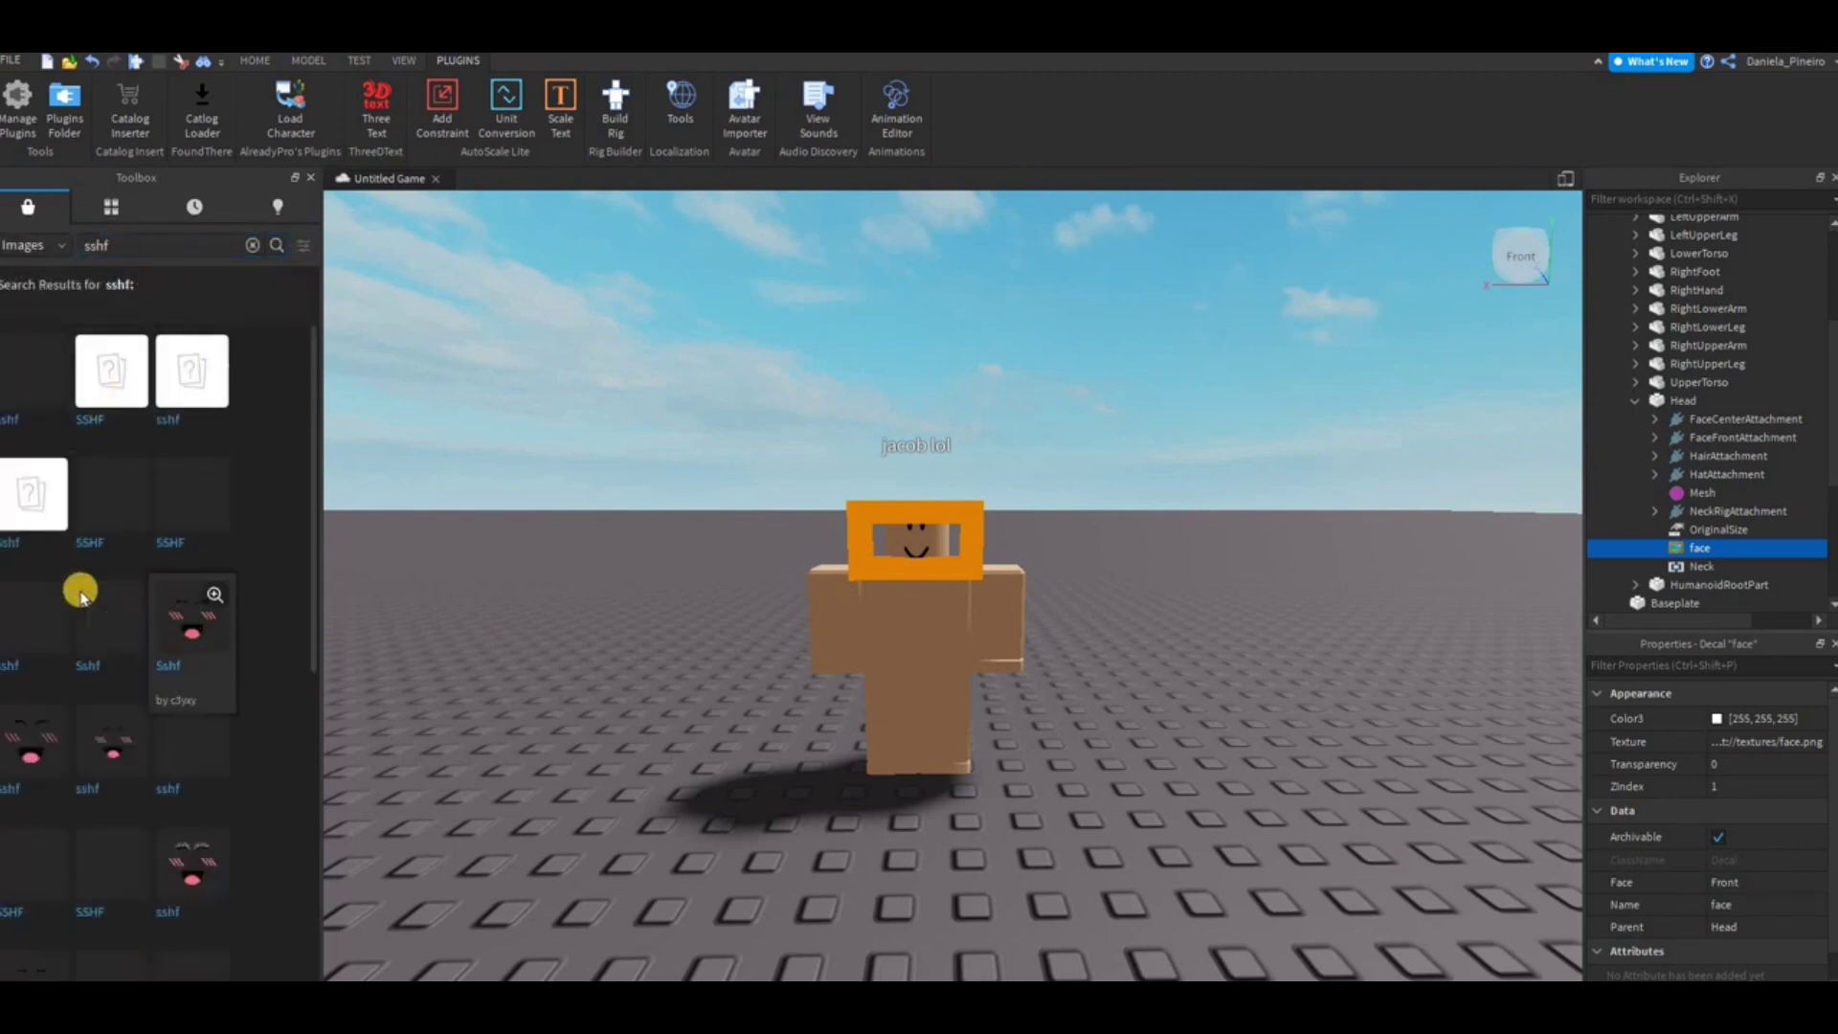
pyautogui.rightClick(119, 770)
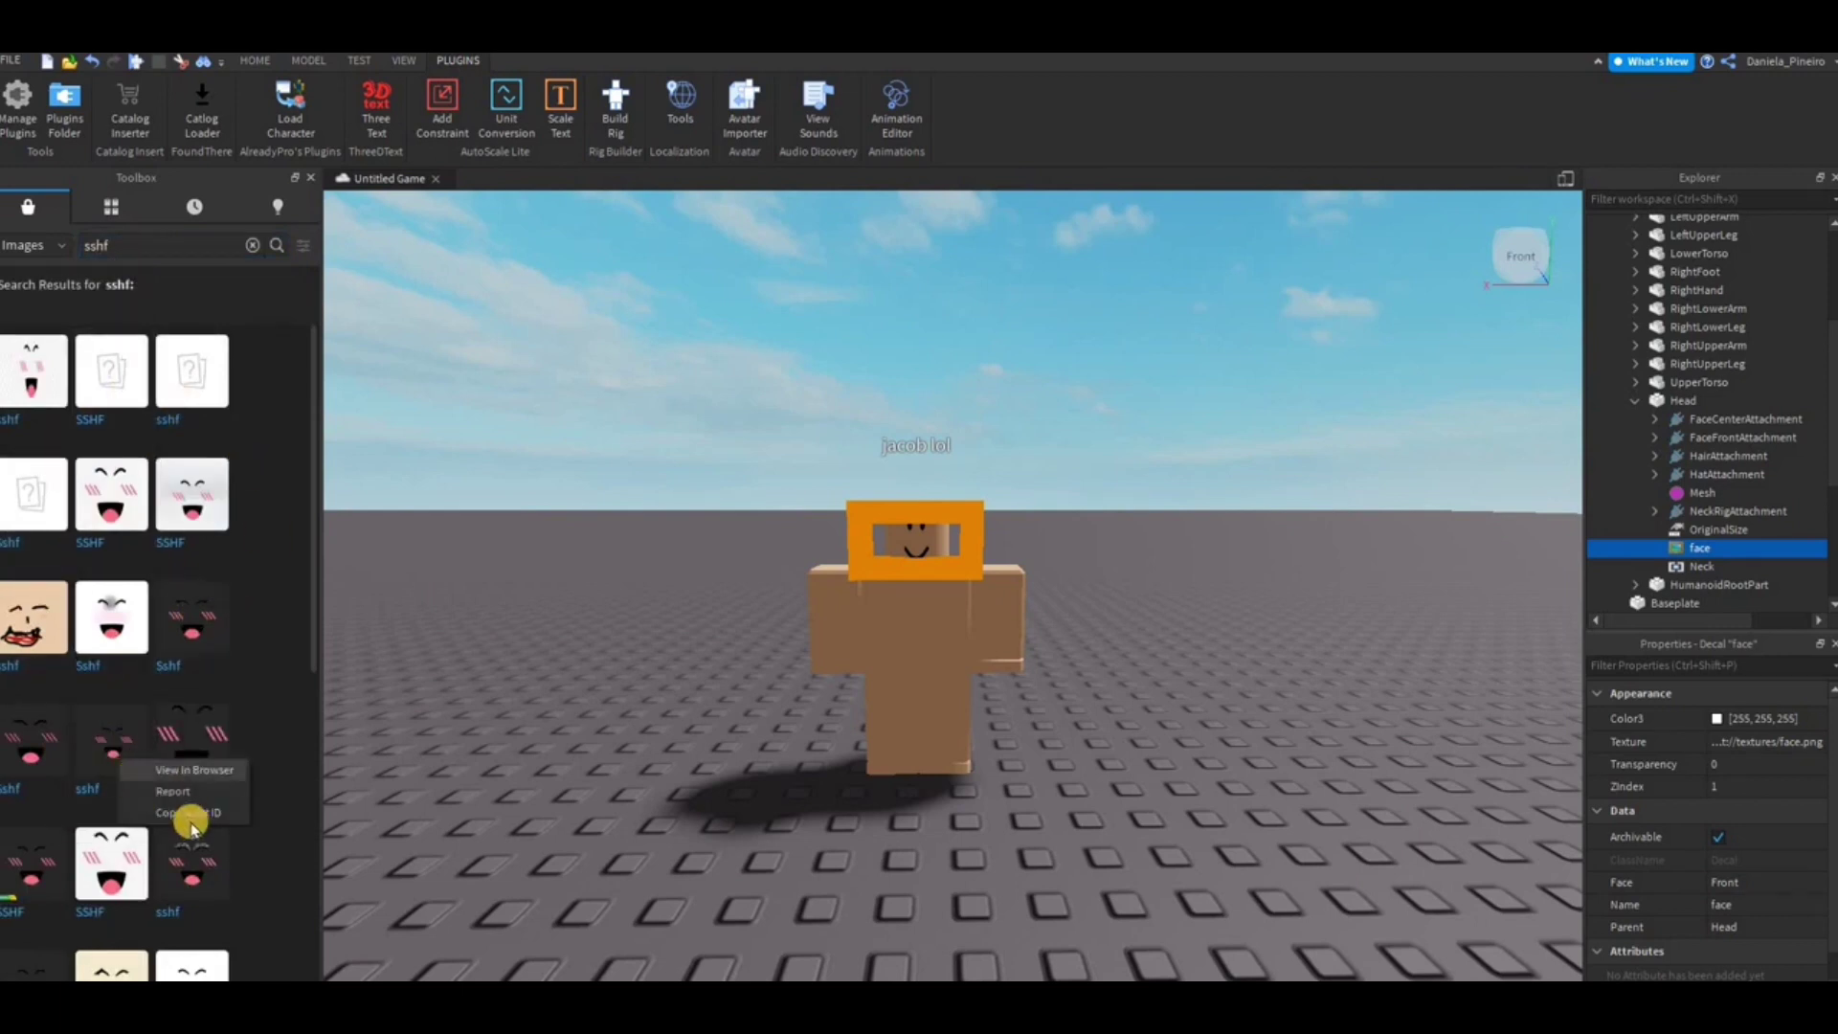
pyautogui.click(208, 814)
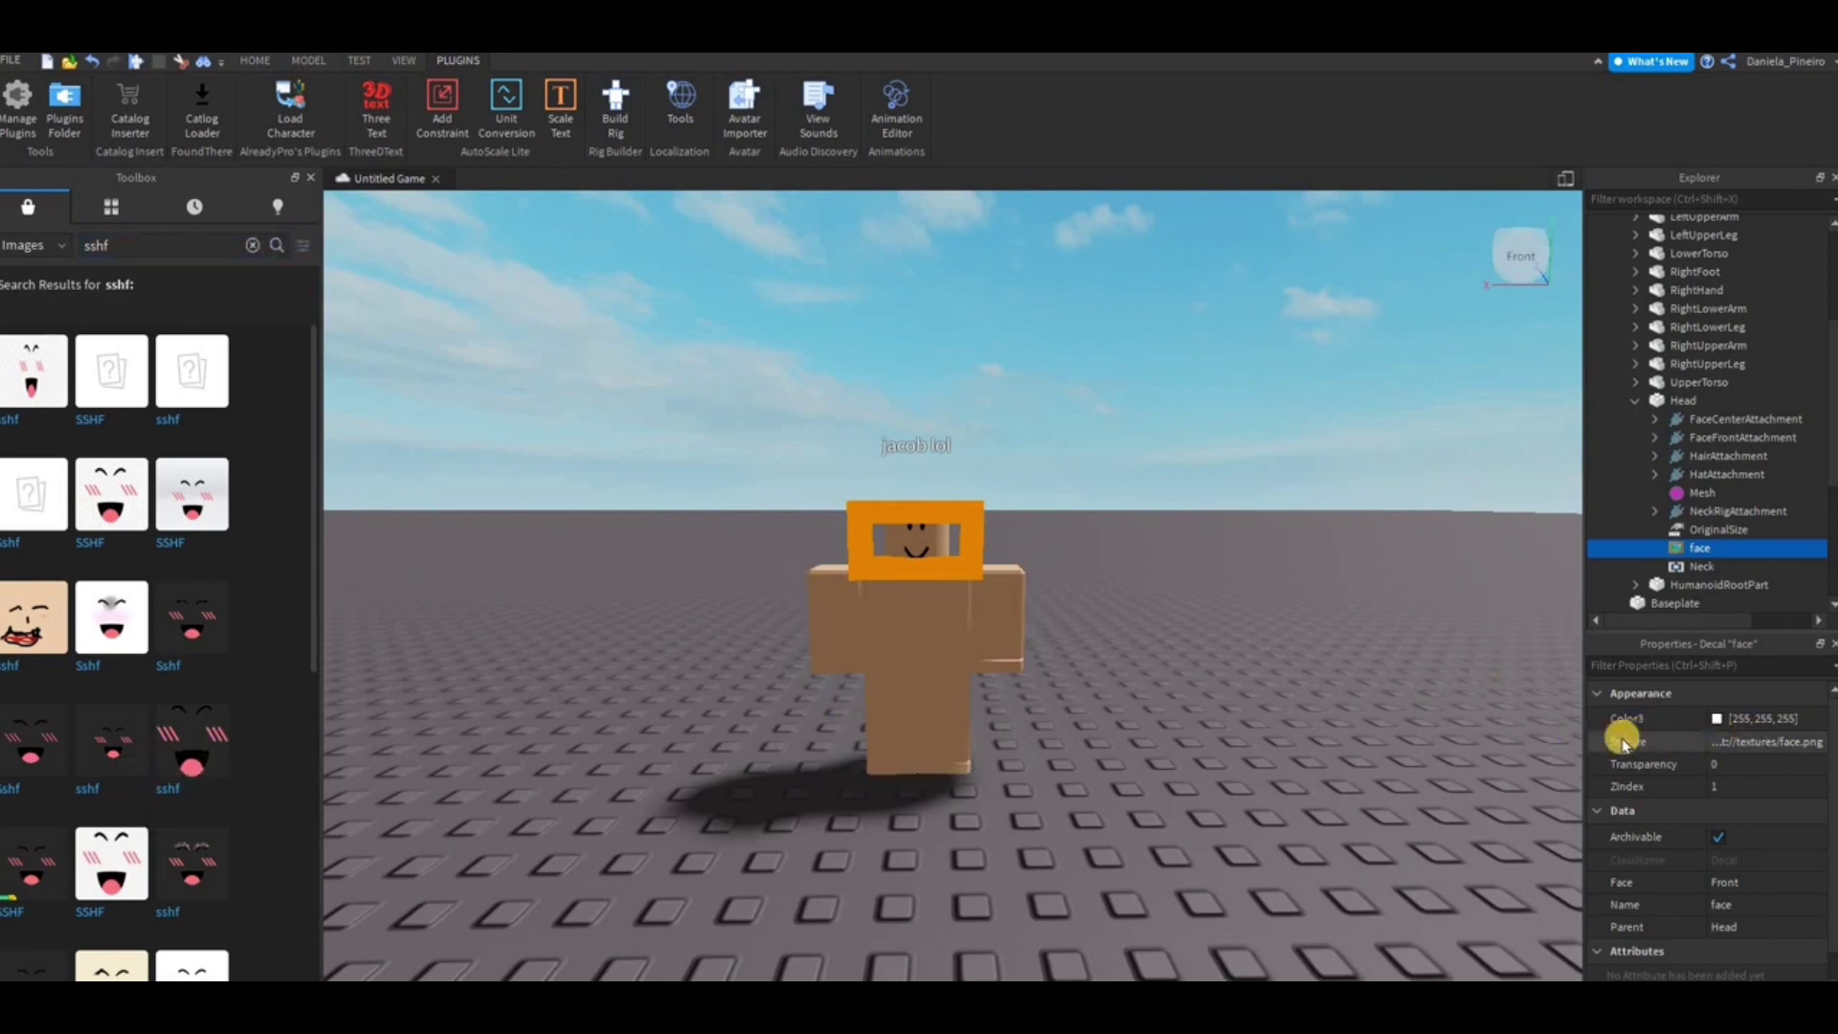
pyautogui.click(1746, 743)
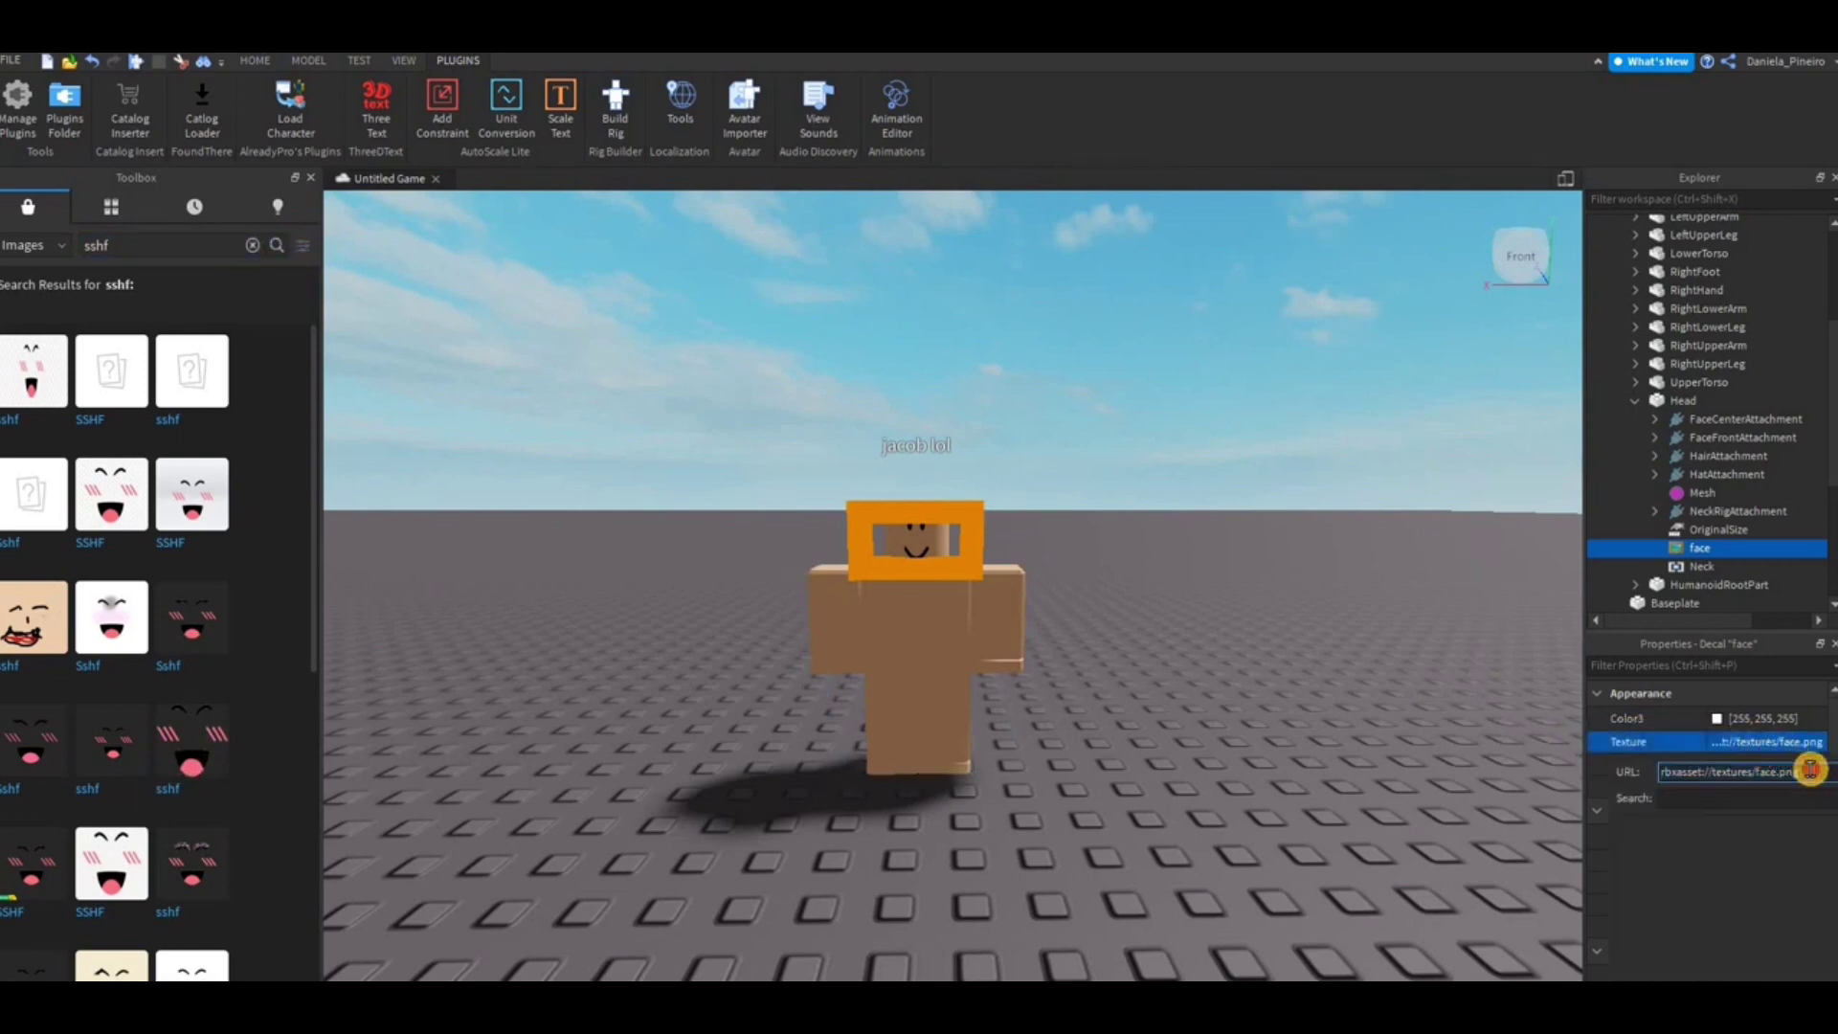
pyautogui.moveTo(1810, 771); pyautogui.dragTo(1603, 771)
pyautogui.moveTo(1812, 776); pyautogui.dragTo(1546, 766)
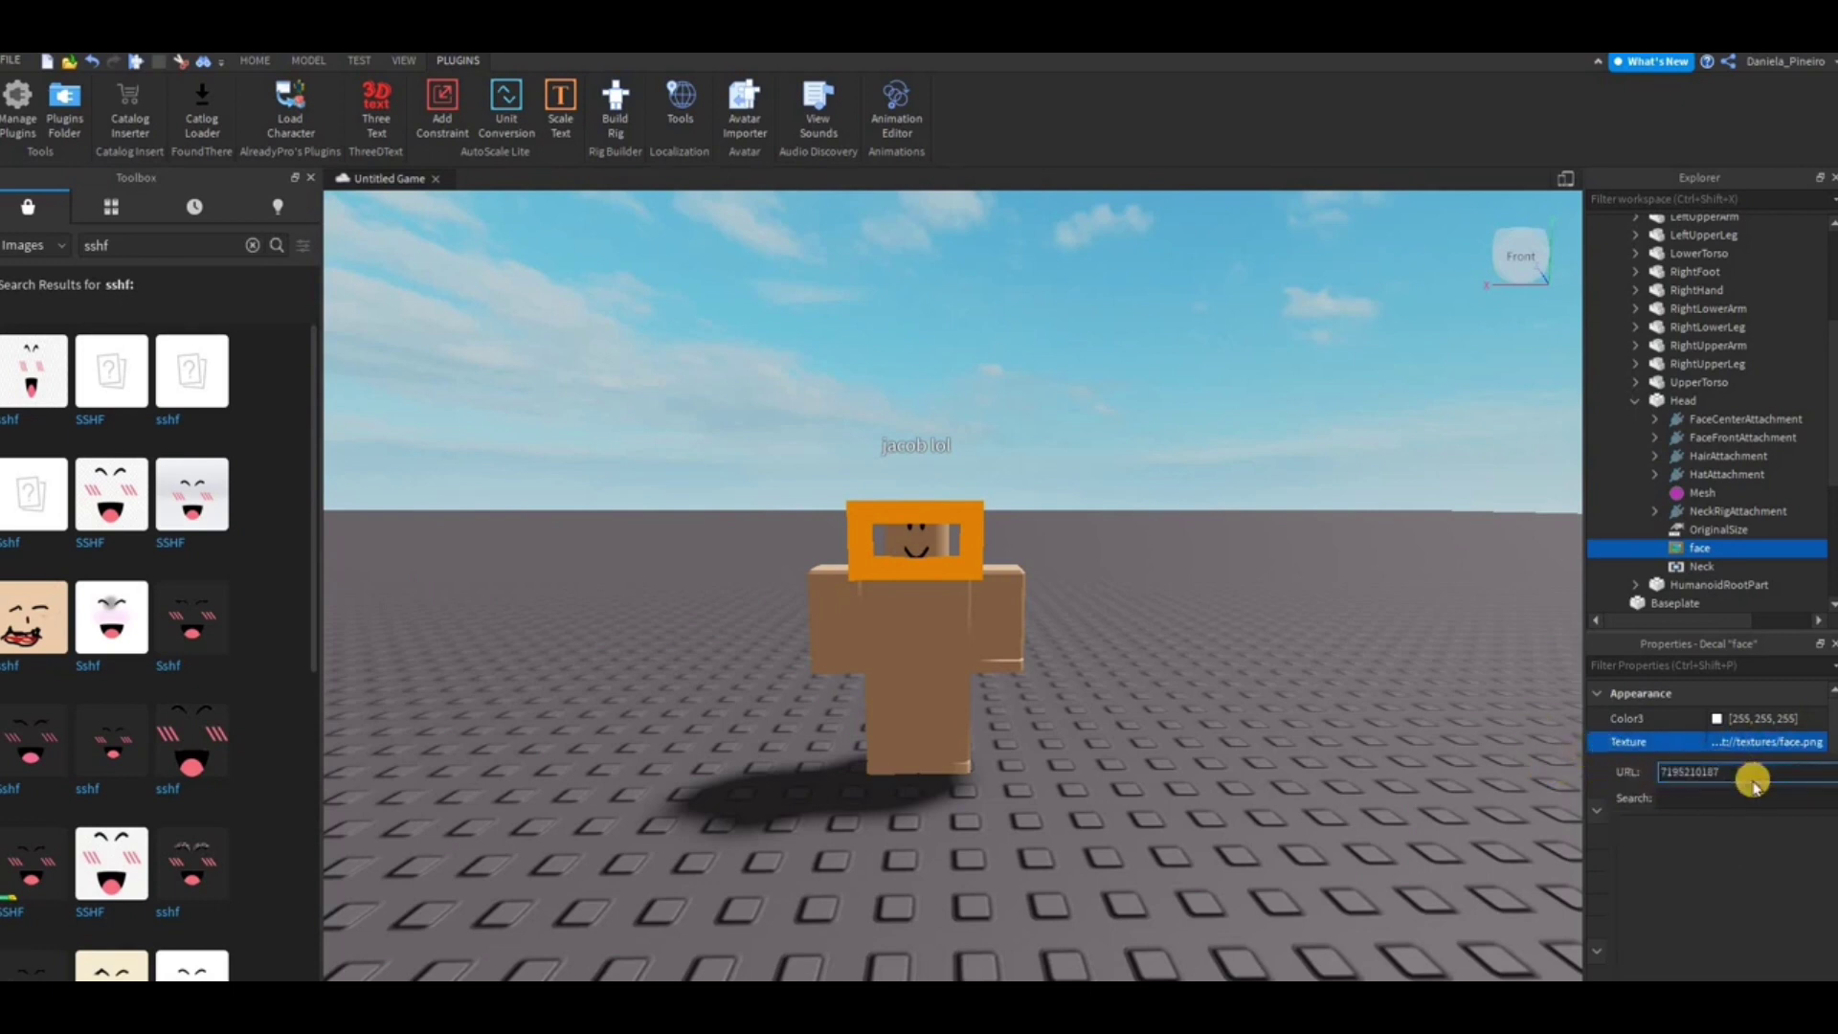
pyautogui.press('Return')
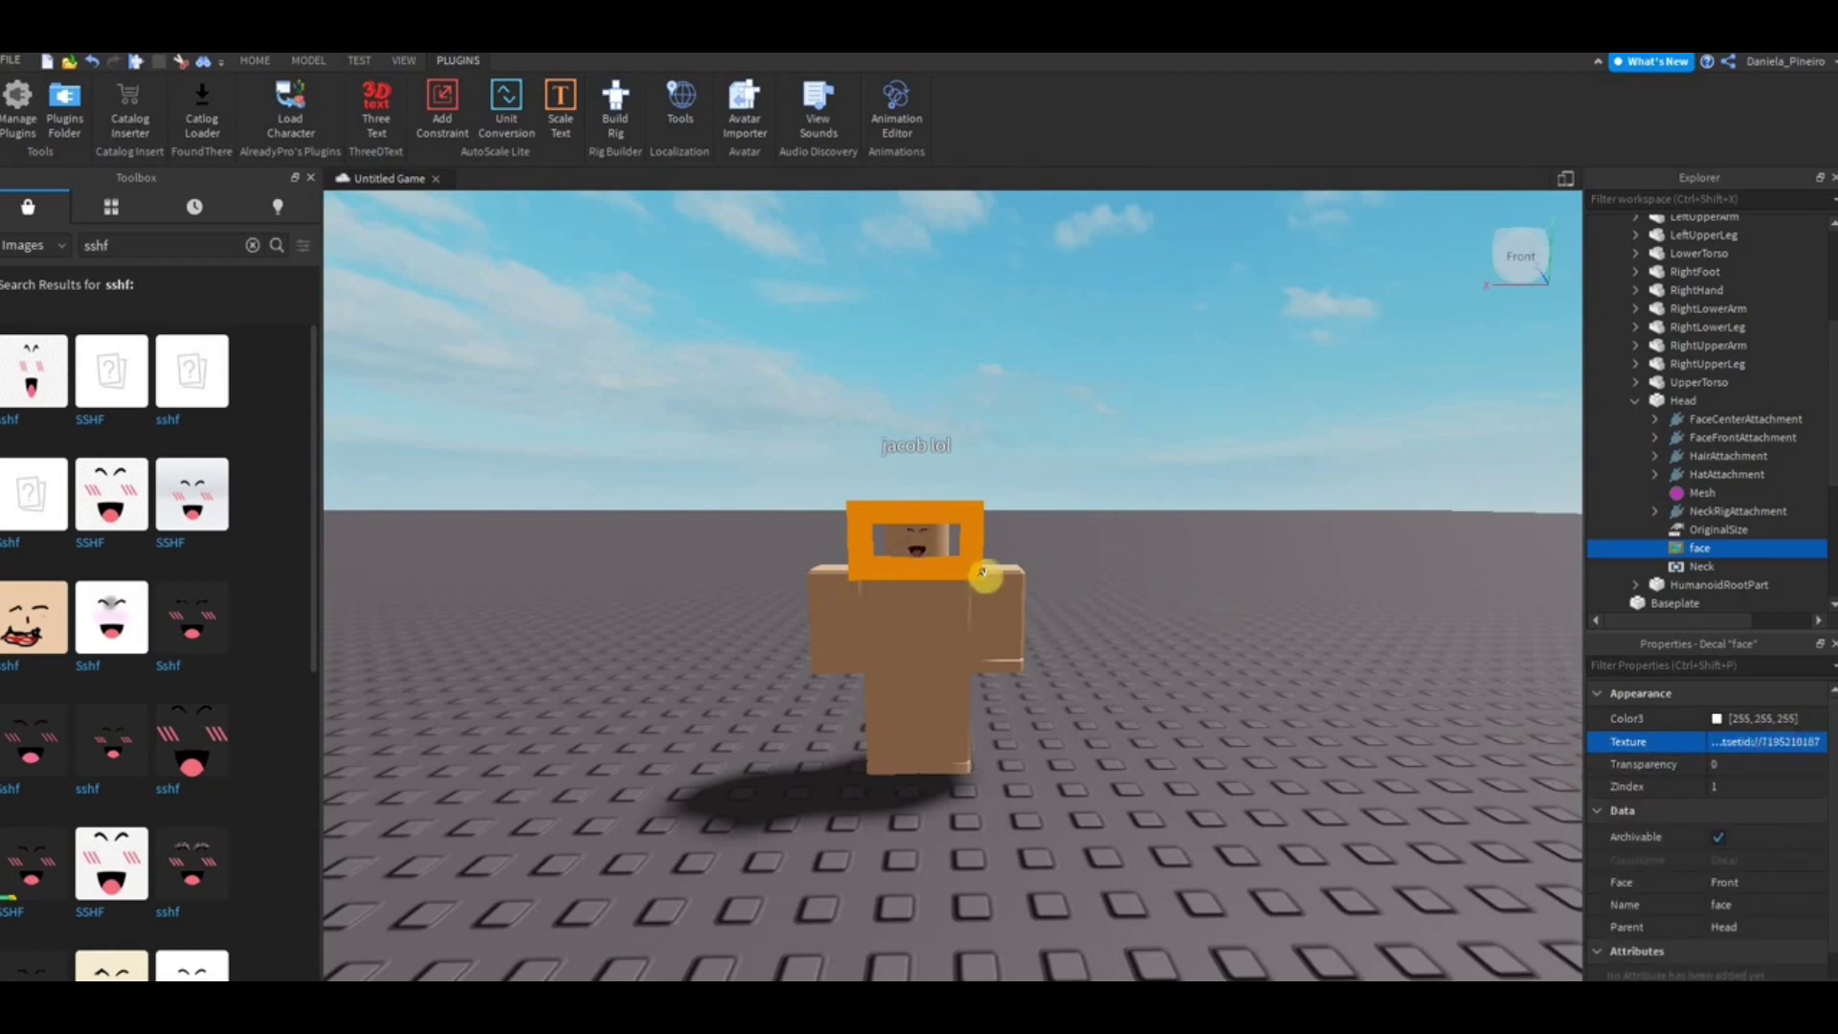
pyautogui.click(1147, 527)
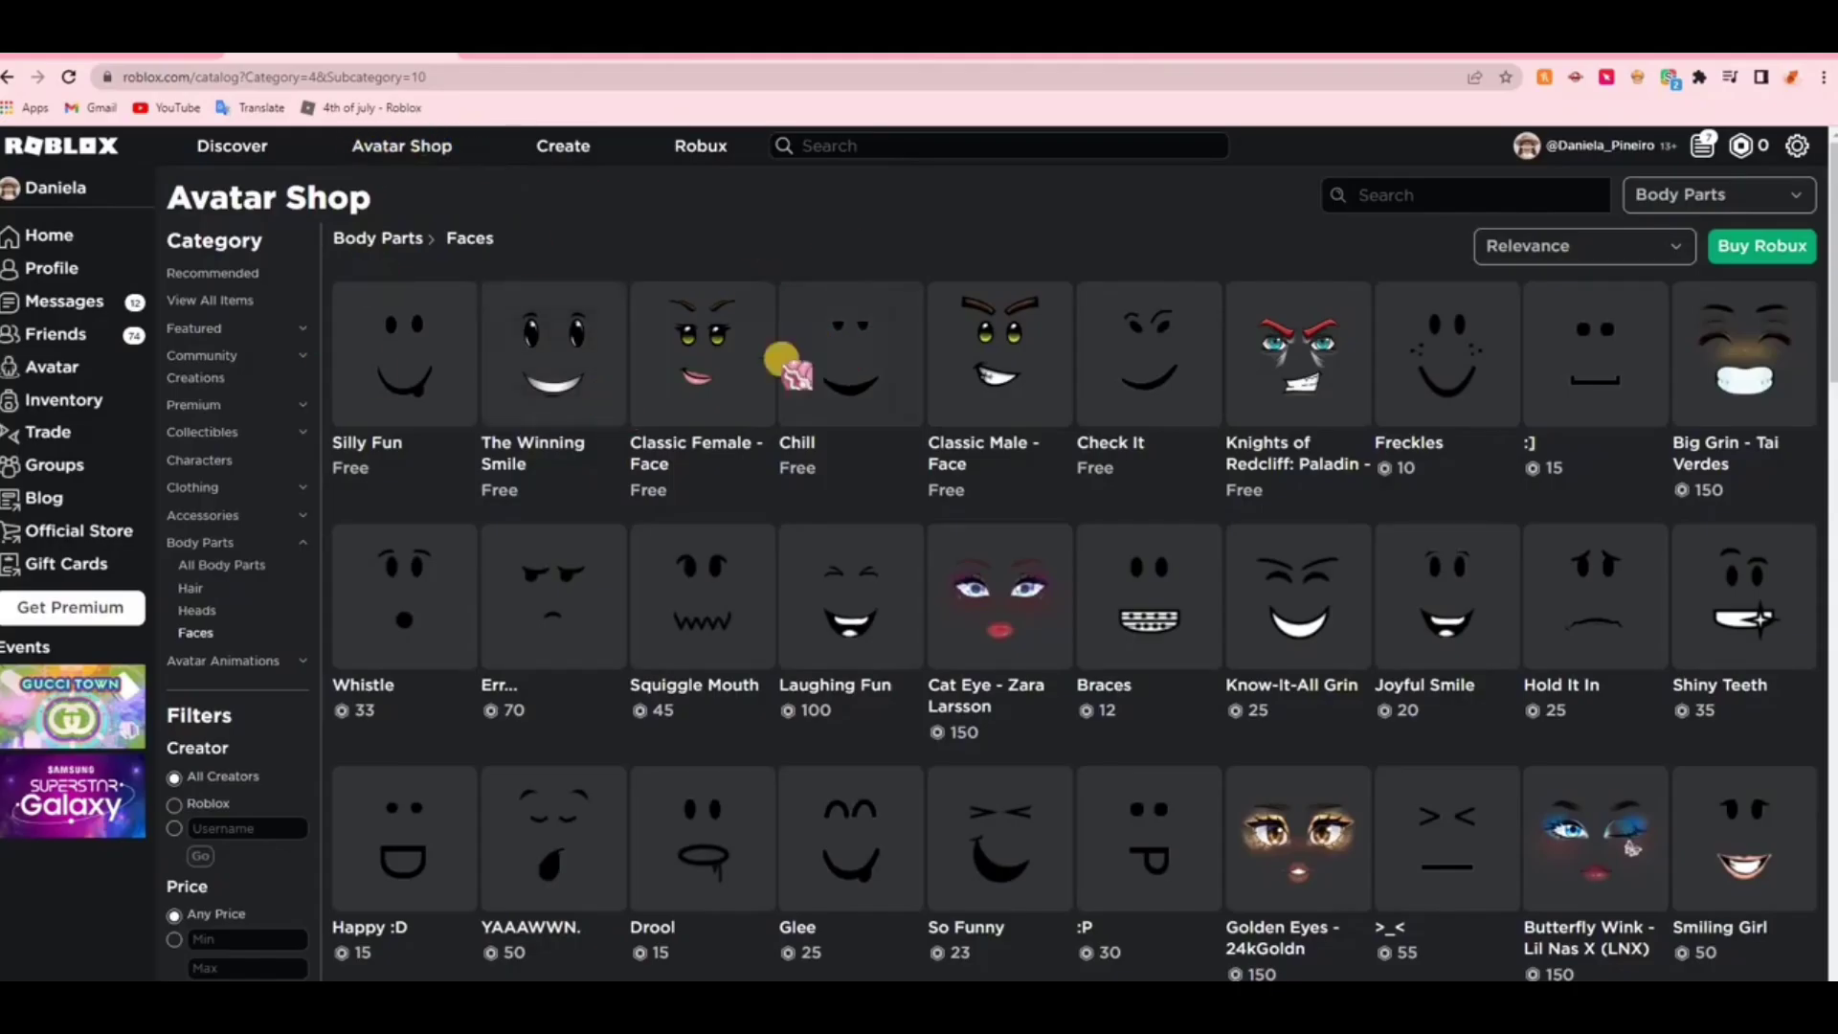
# Open The Winning Smile in the Avatar Shop and copy its item ID 616380929
pyautogui.click(621, 424)
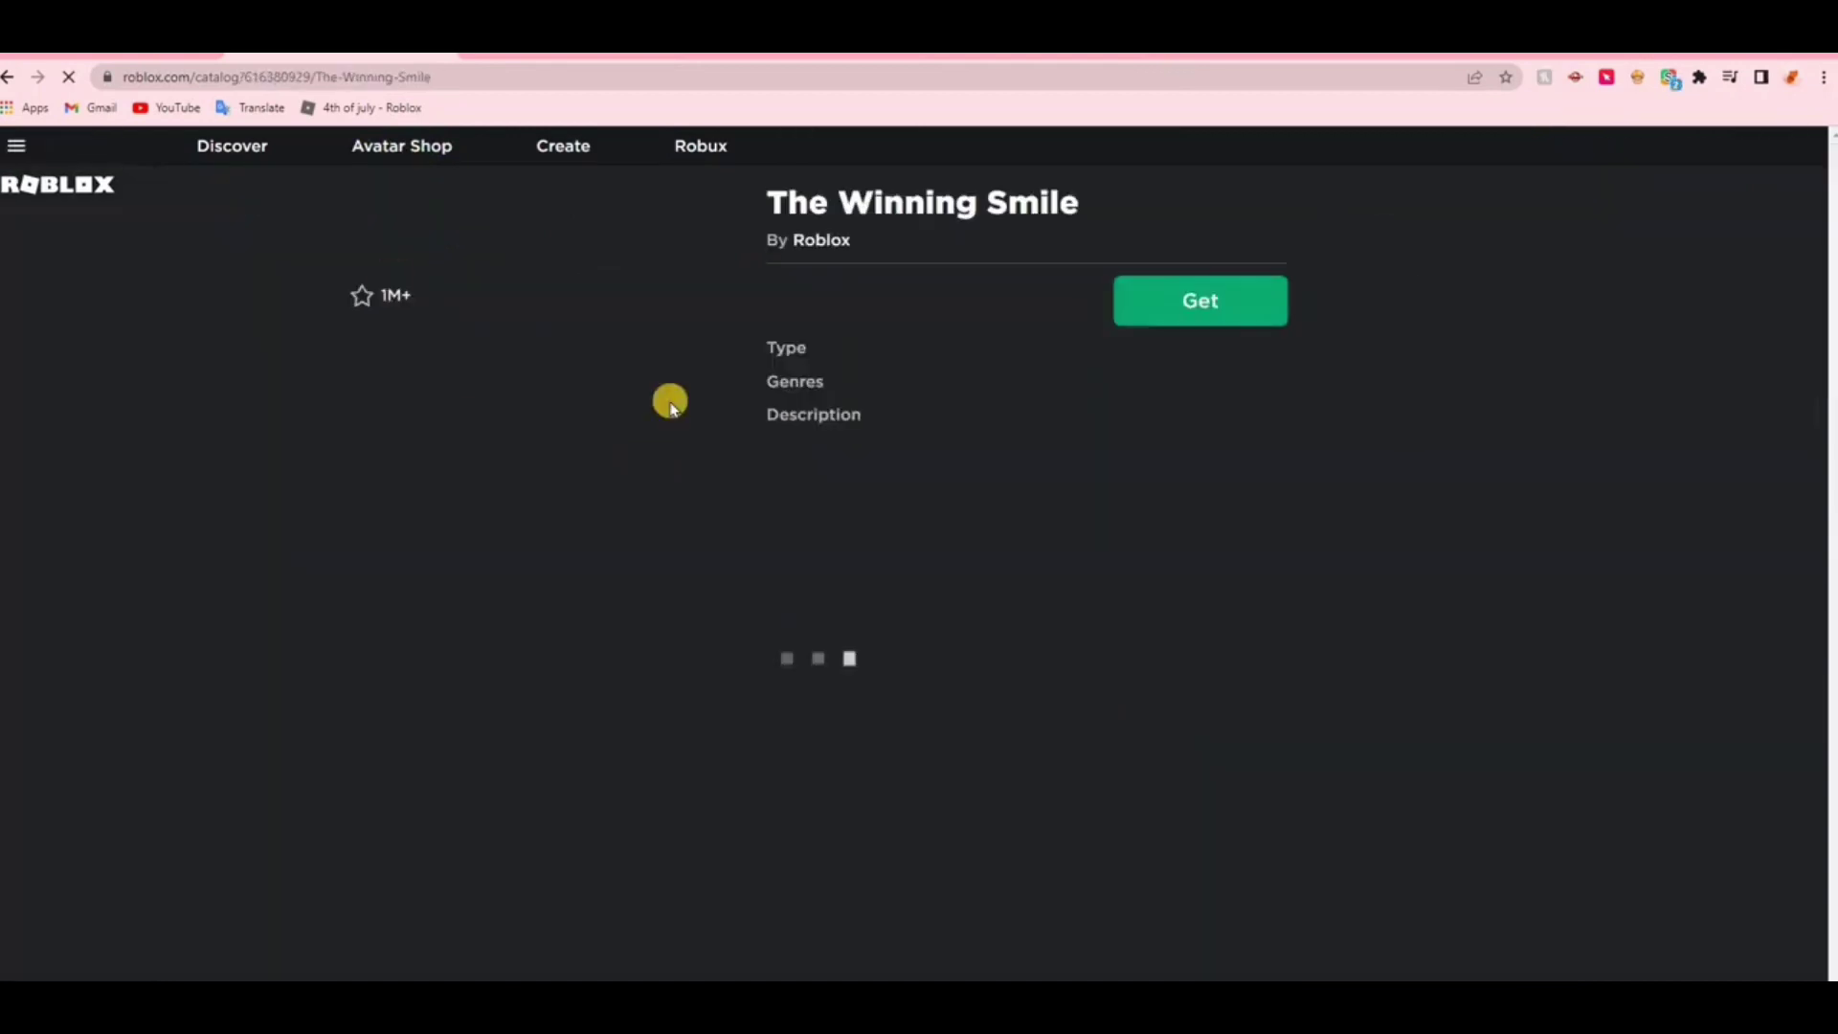
pyautogui.click(254, 81)
pyautogui.moveTo(322, 77); pyautogui.dragTo(381, 88)
pyautogui.rightClick(377, 83)
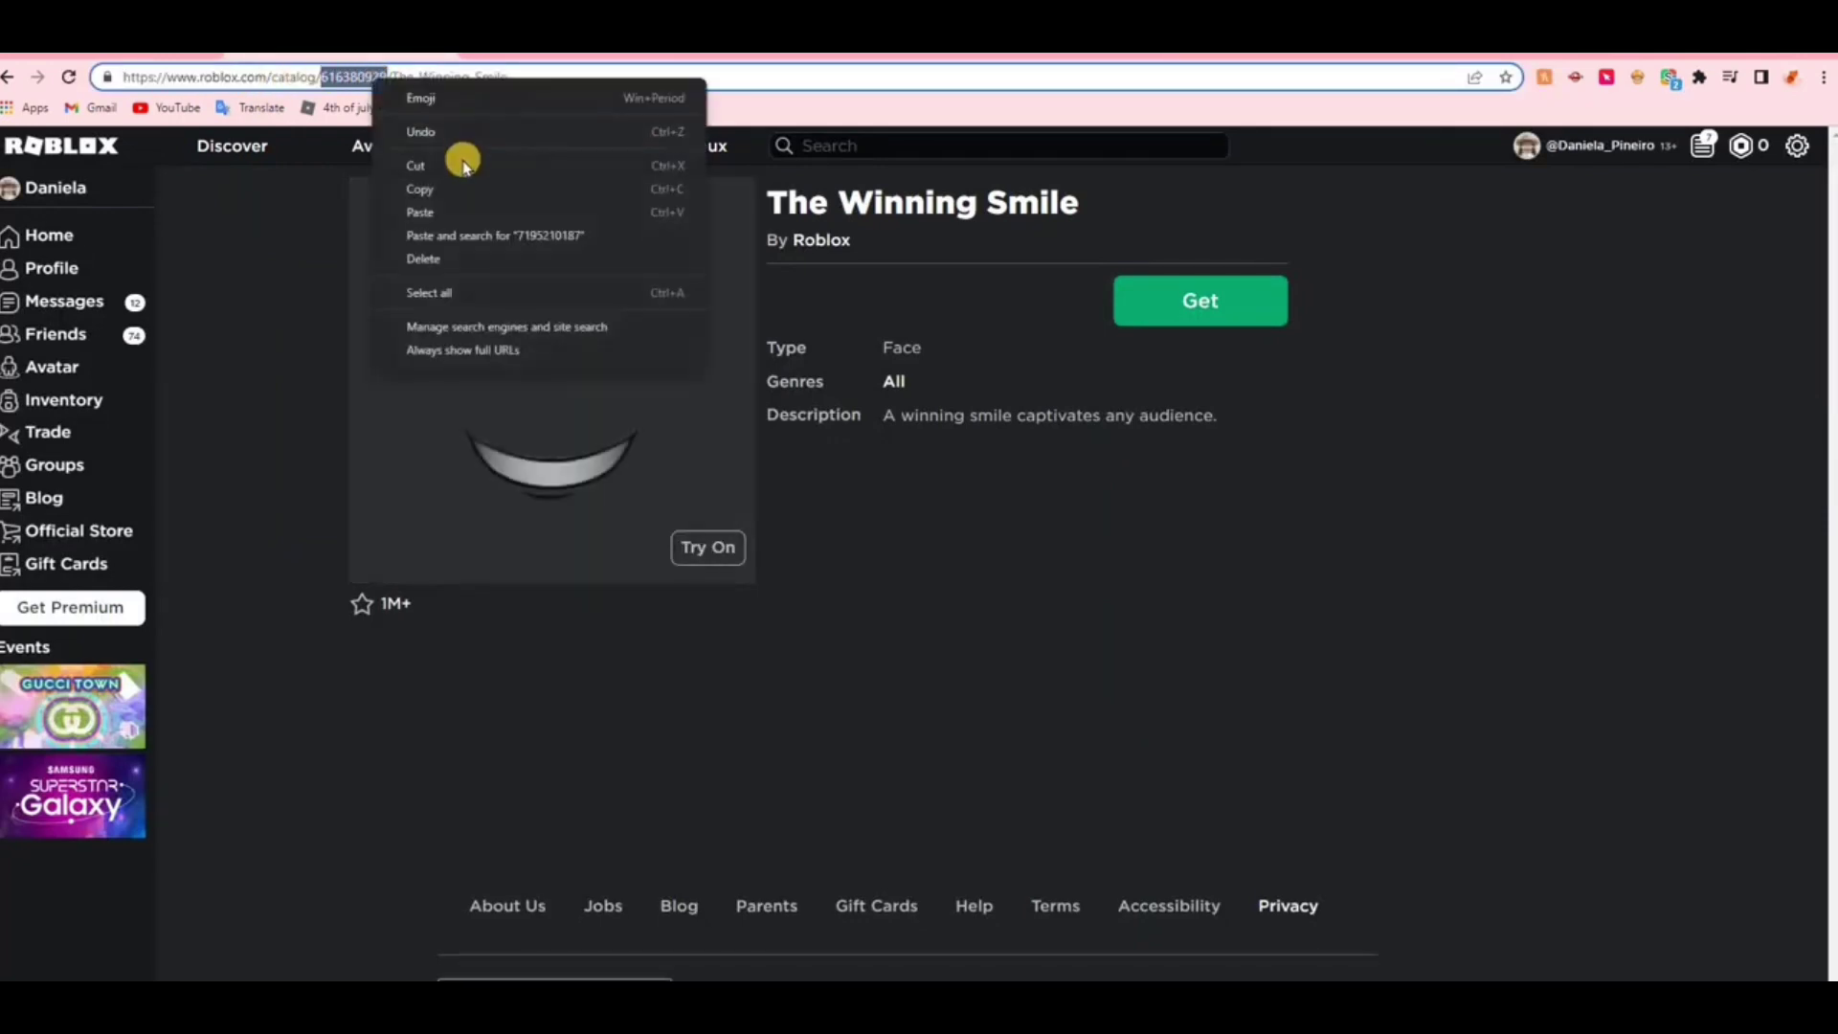
pyautogui.click(436, 190)
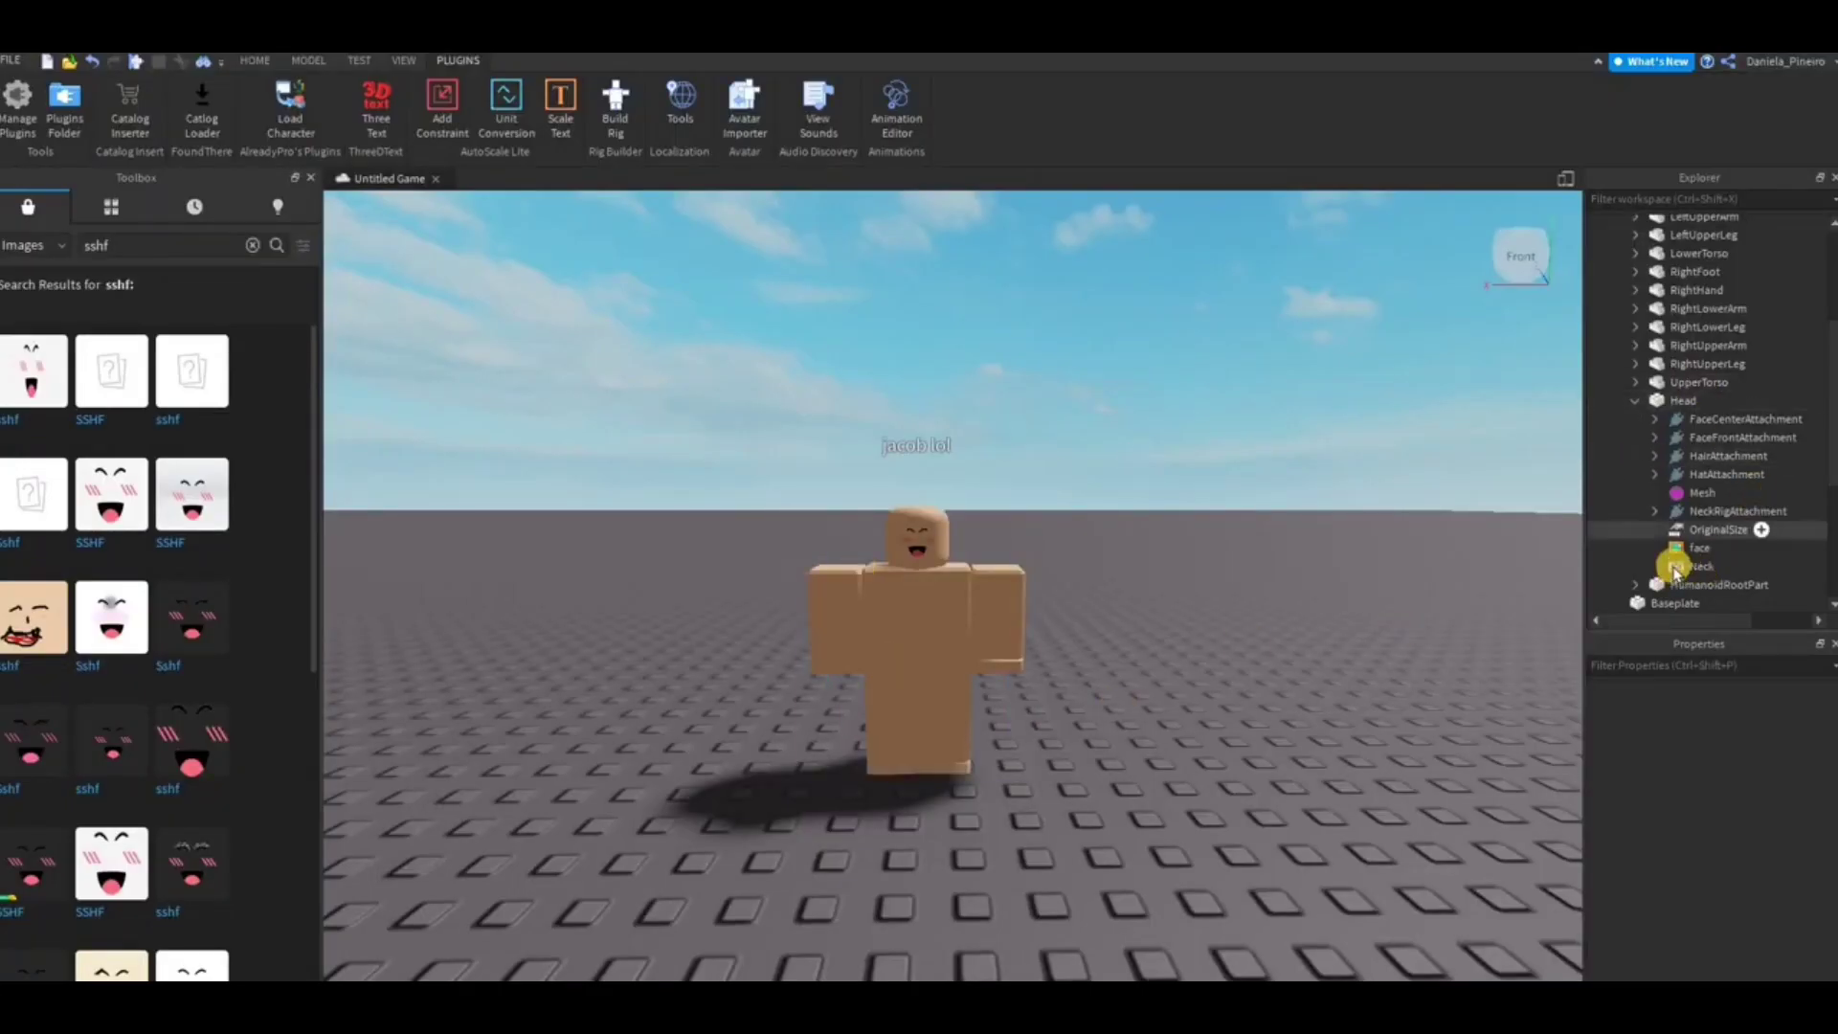
# Paste The Winning Smile's ID into the face decal's Texture property
pyautogui.click(1678, 548)
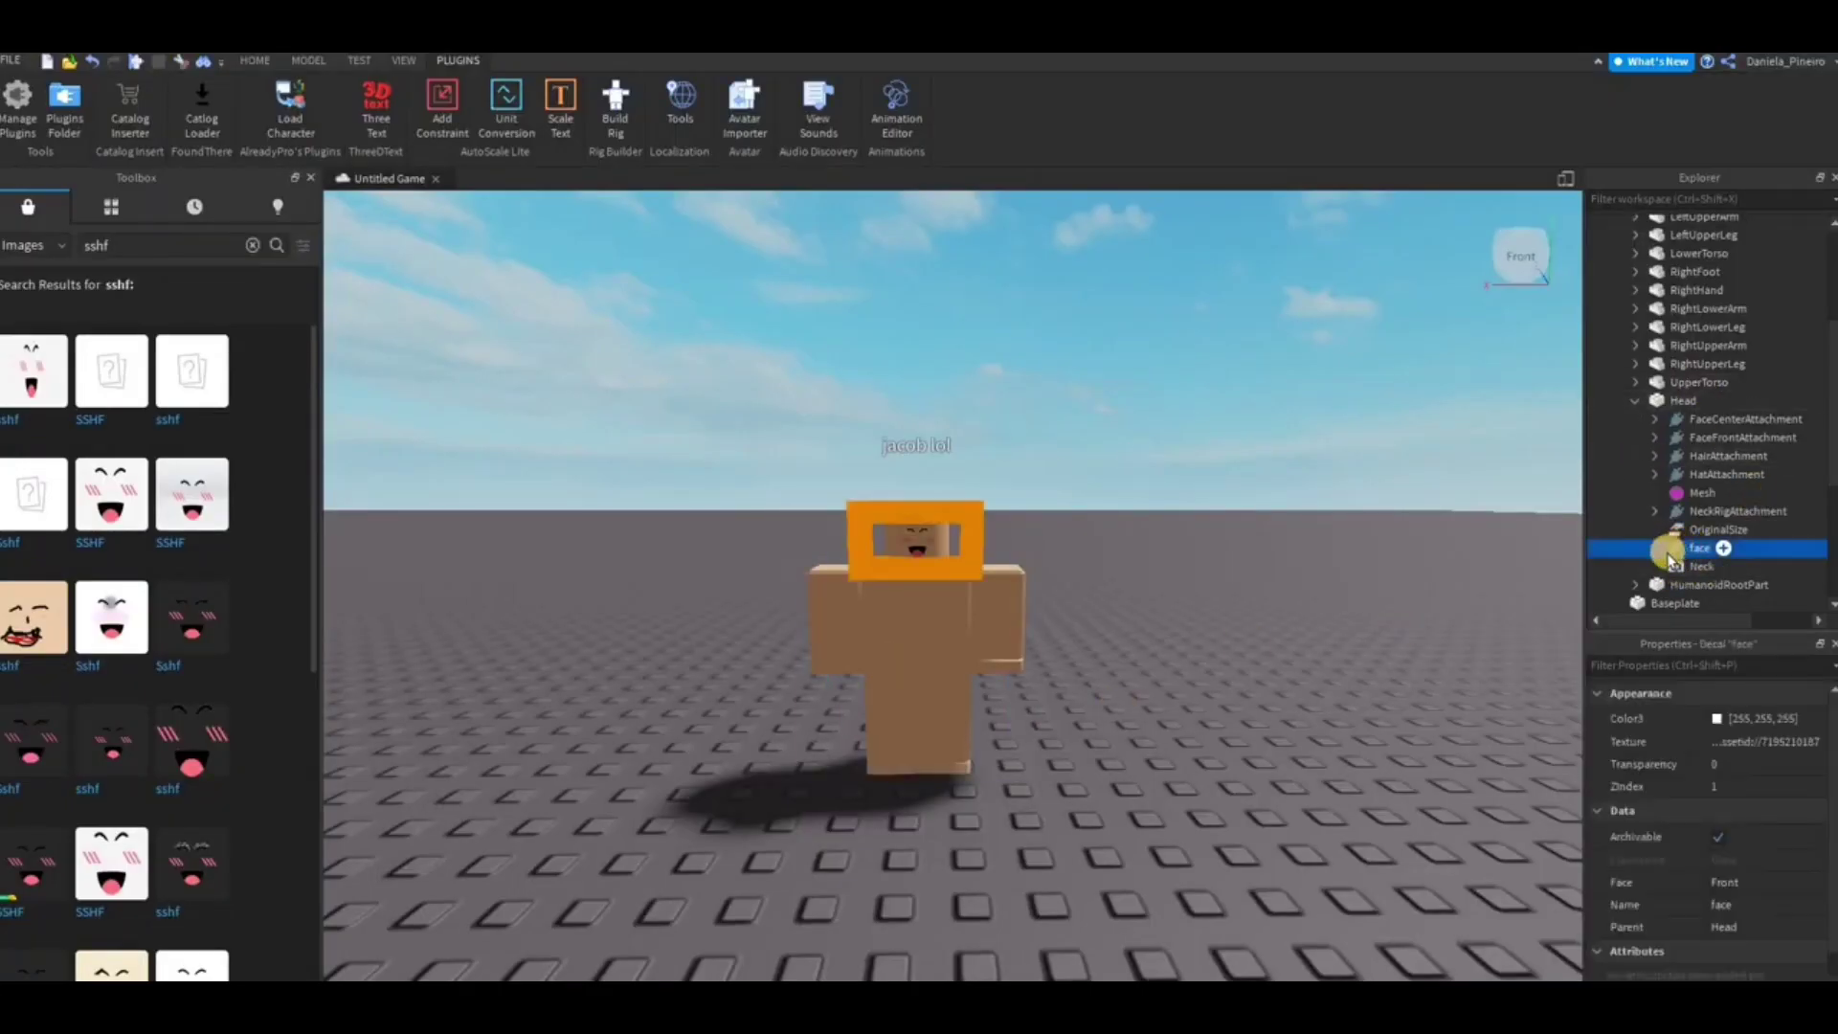
pyautogui.click(1756, 745)
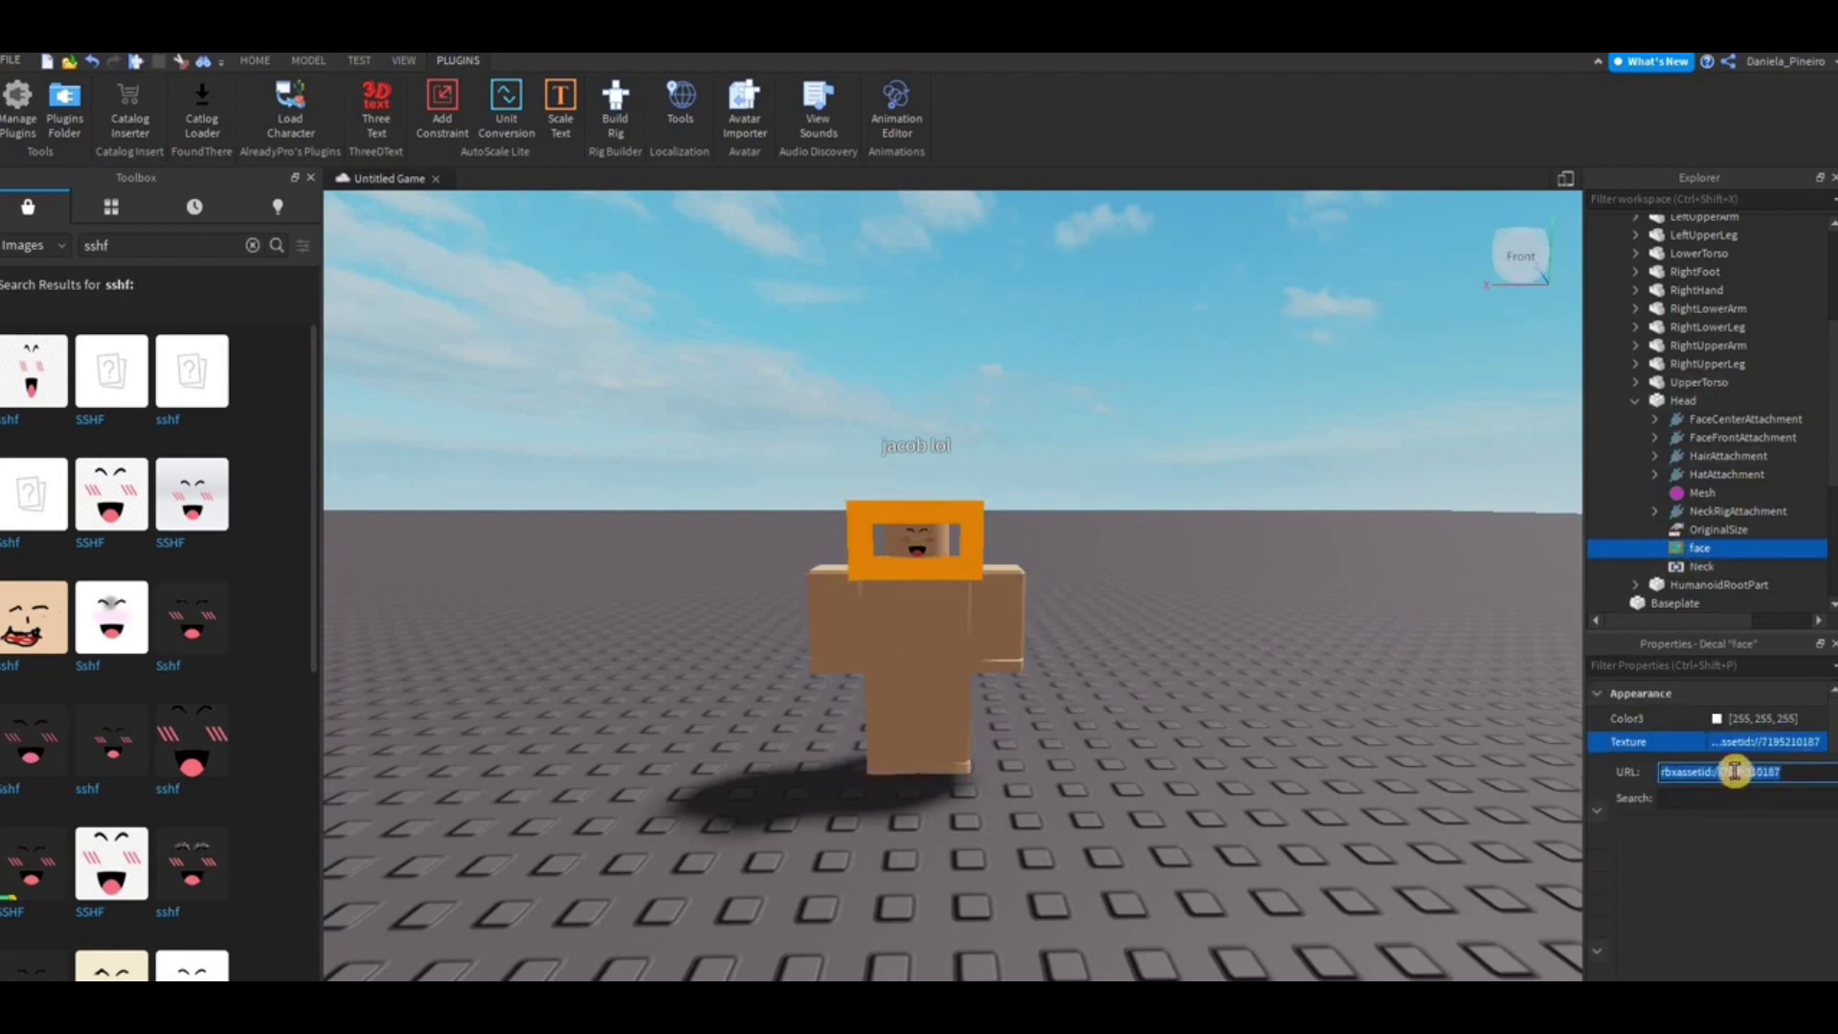
pyautogui.hotkey('ctrl', 'v')
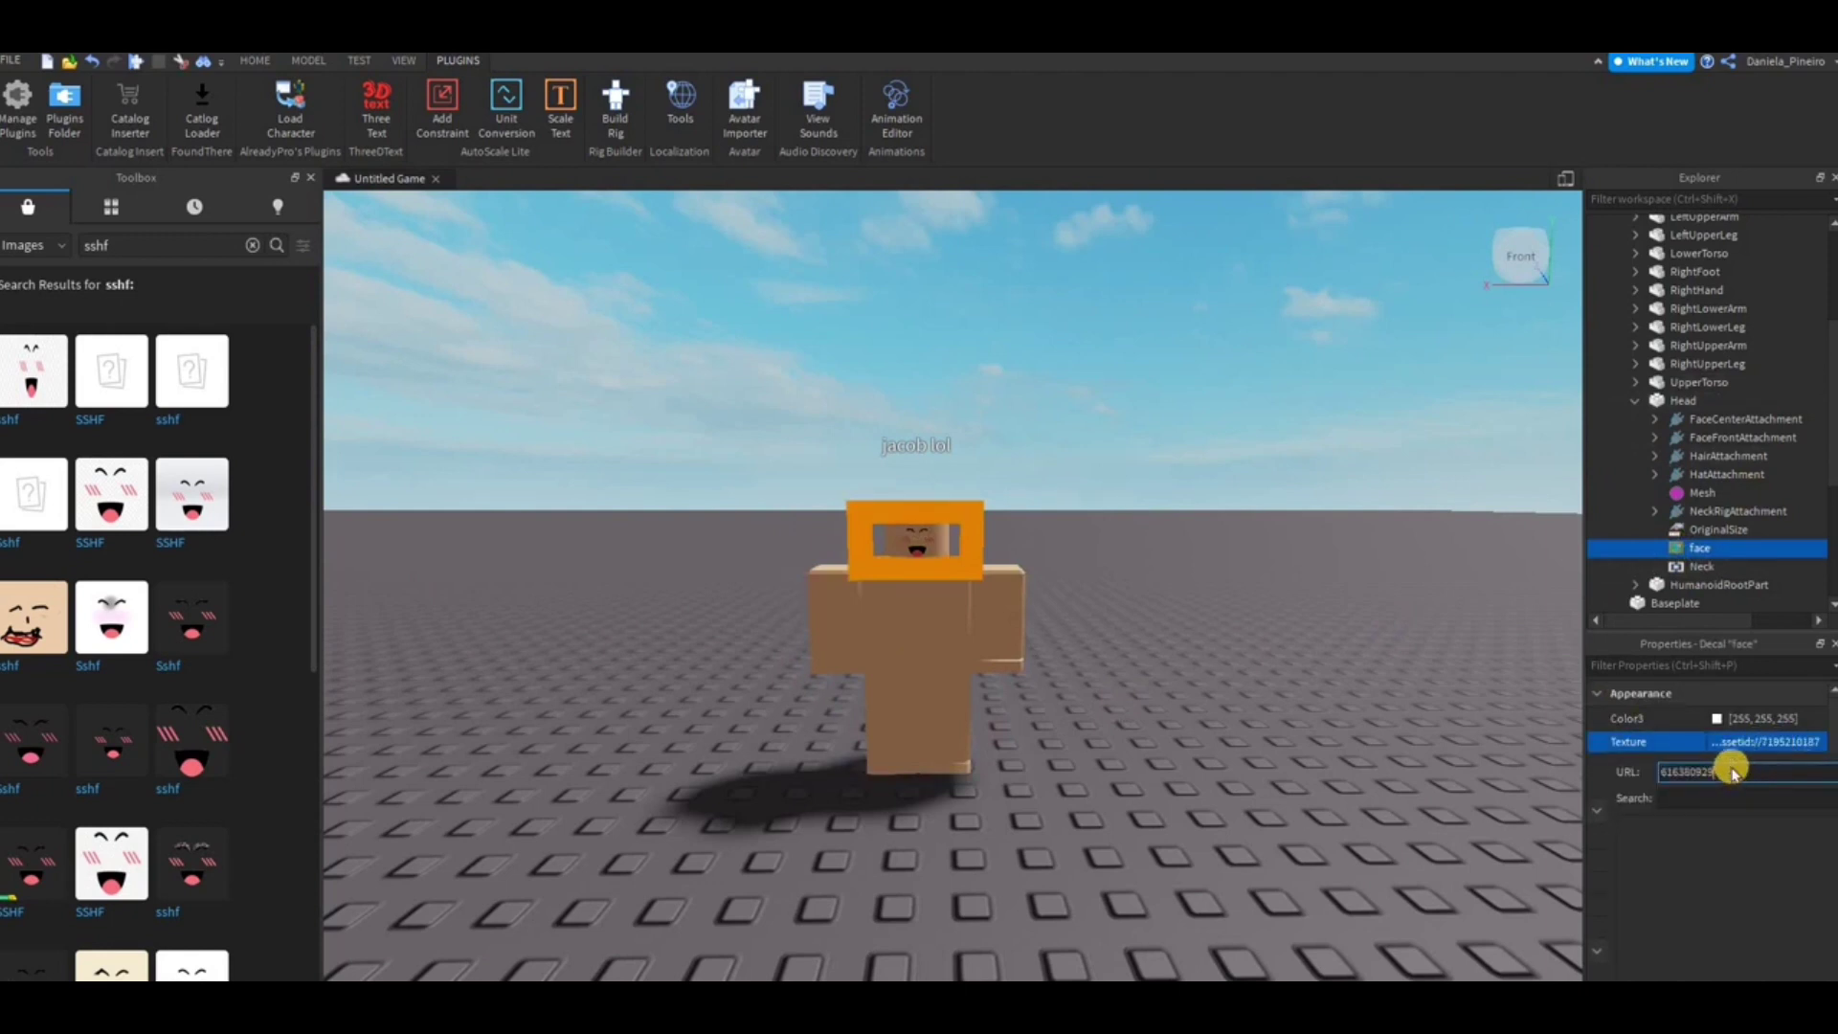
pyautogui.press('Return')
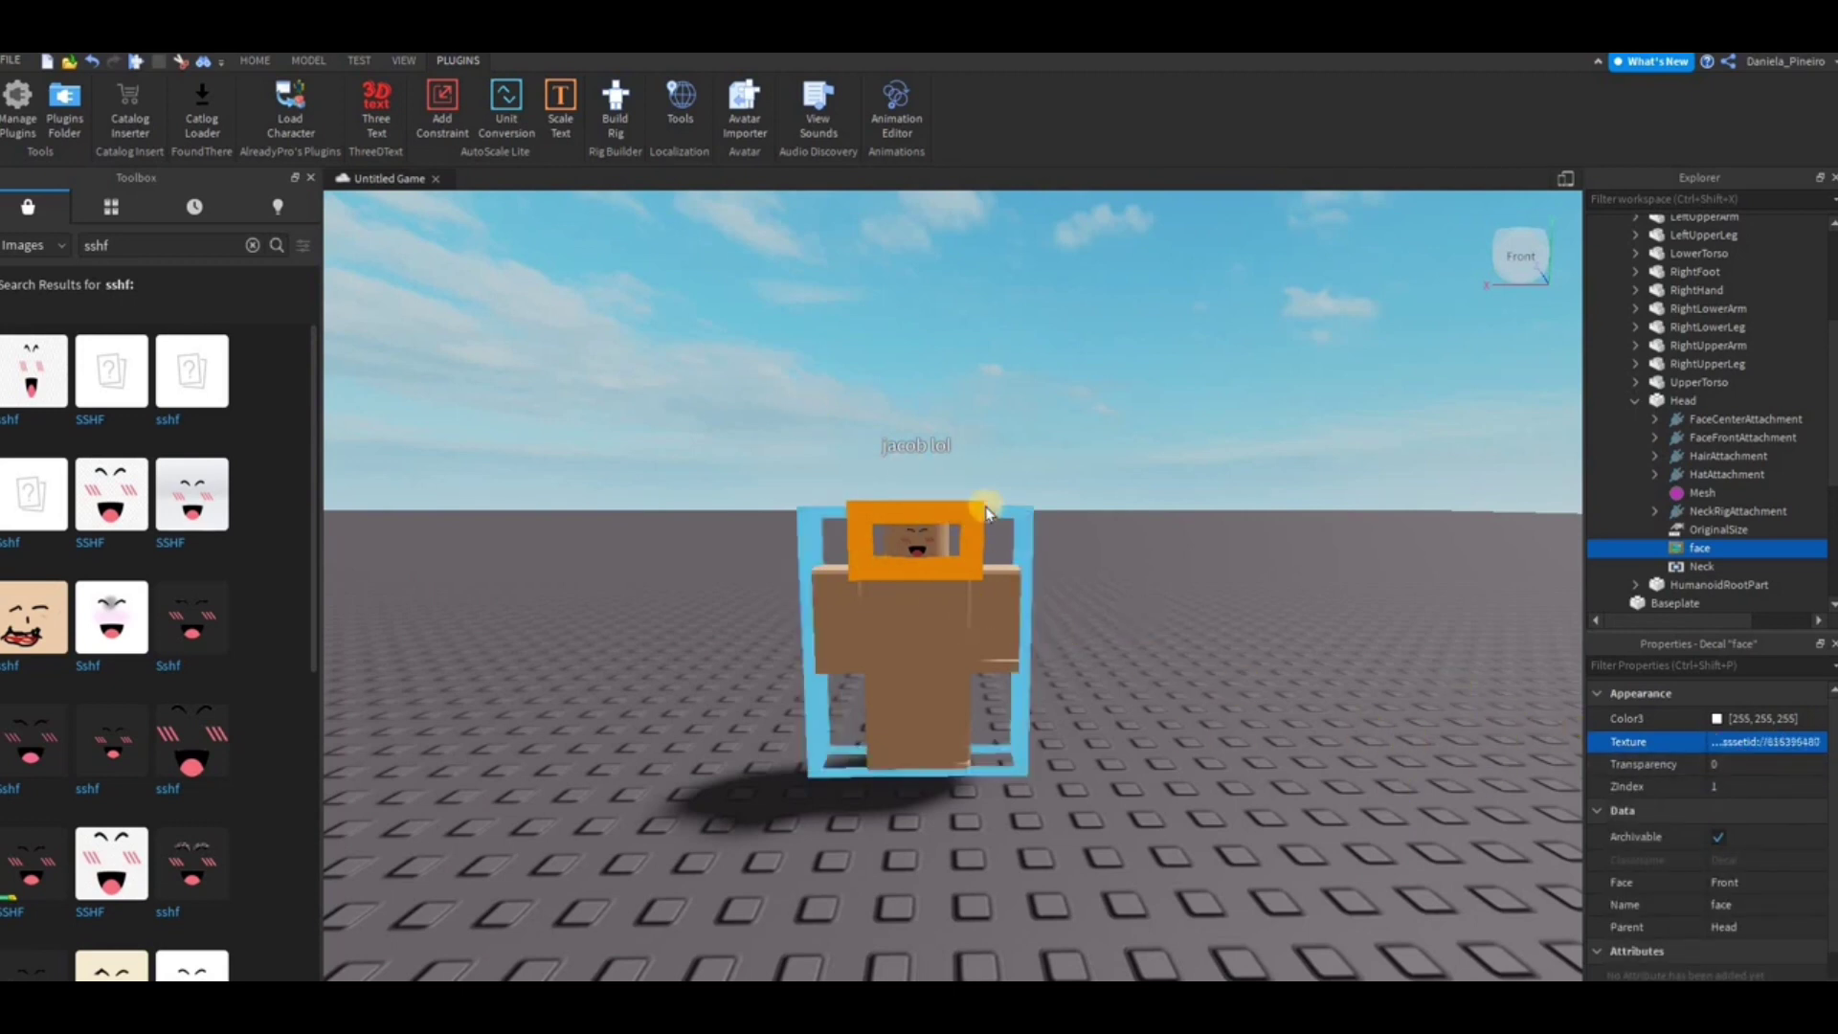
# Deselect the rig and open the Catalog Inserter with its Asset Id field focused
pyautogui.click(822, 484)
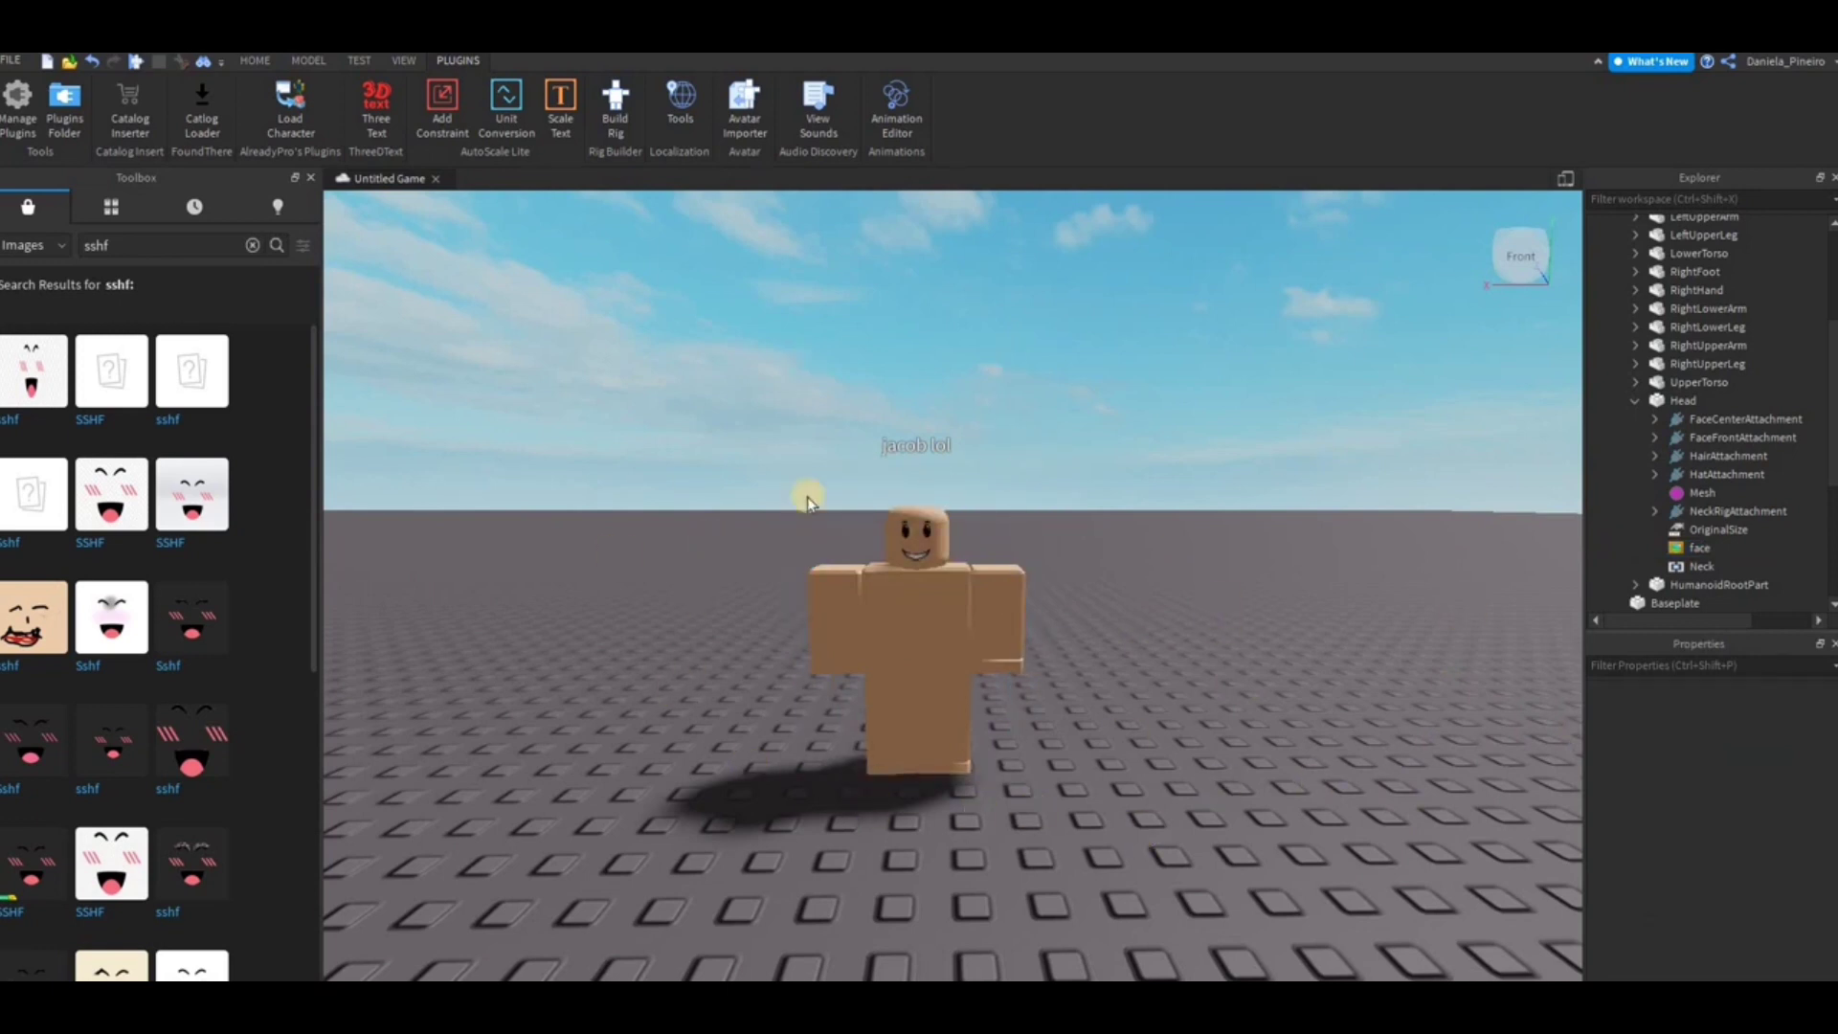
pyautogui.click(135, 113)
pyautogui.click(578, 333)
# Clear the Asset Id field and browse Avatar Shop Body Parts > Hair items
pyautogui.click(548, 334)
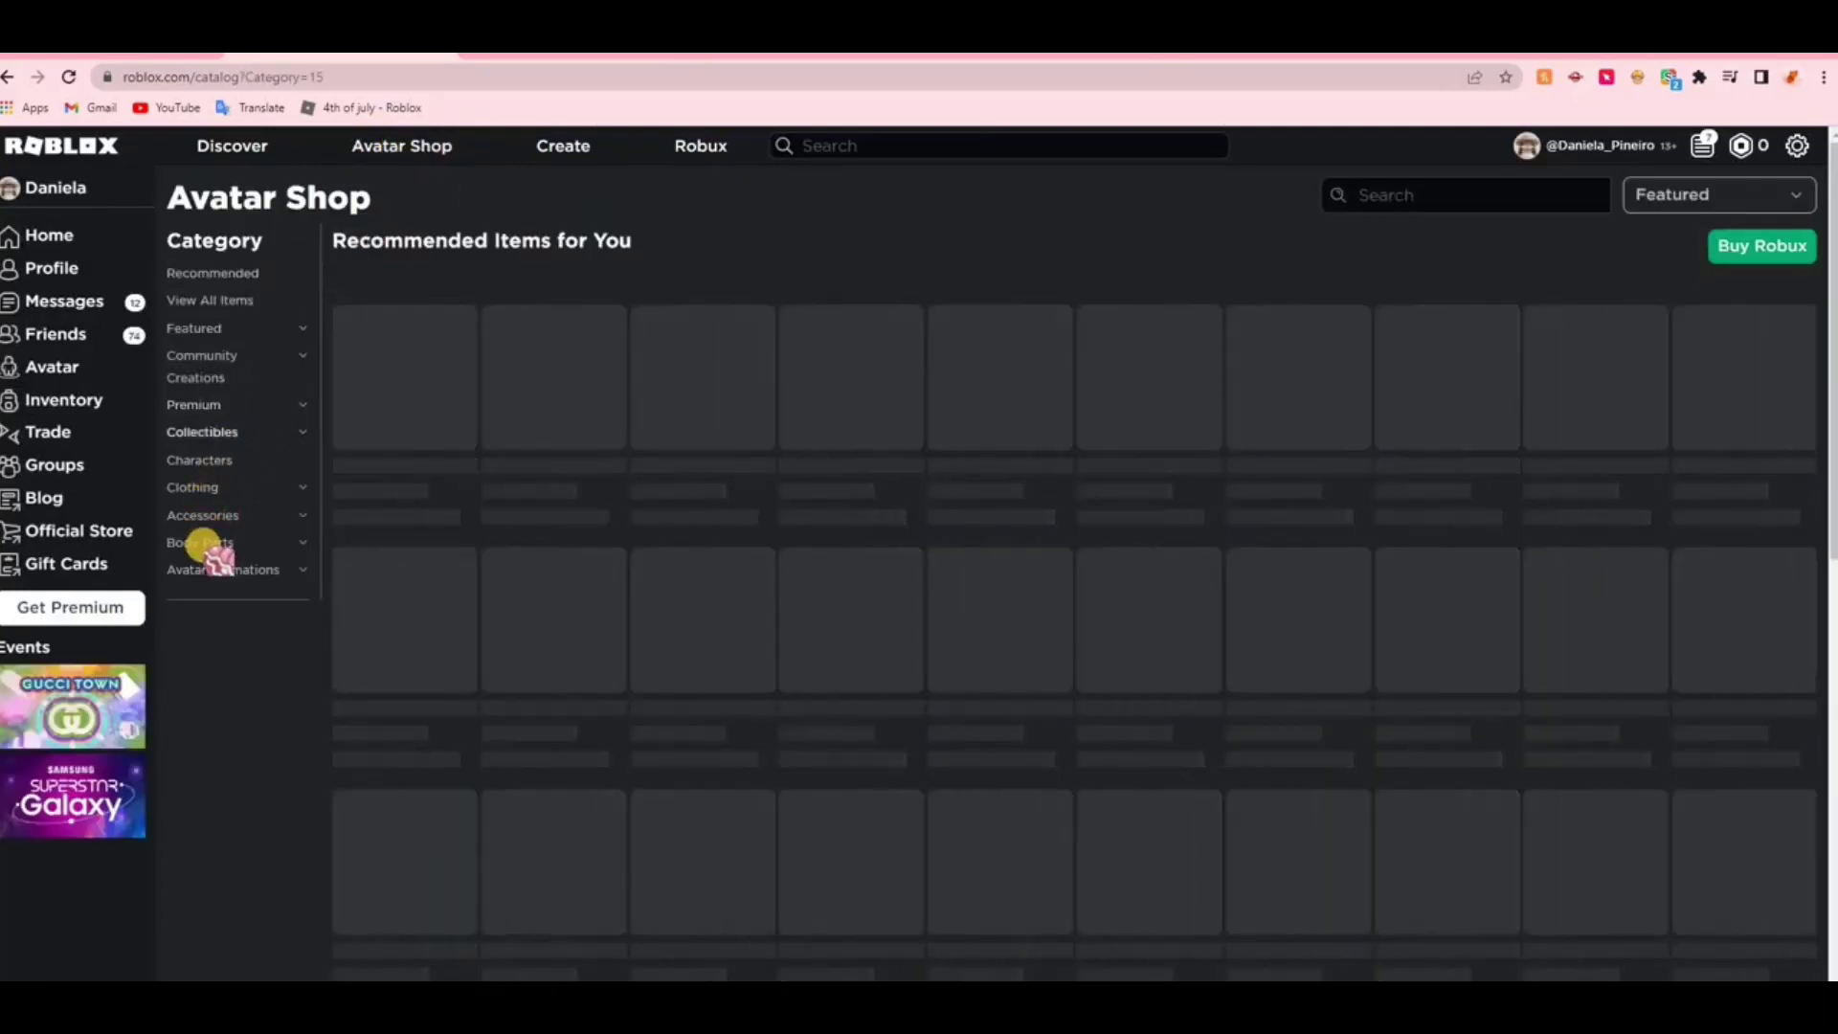
pyautogui.click(201, 543)
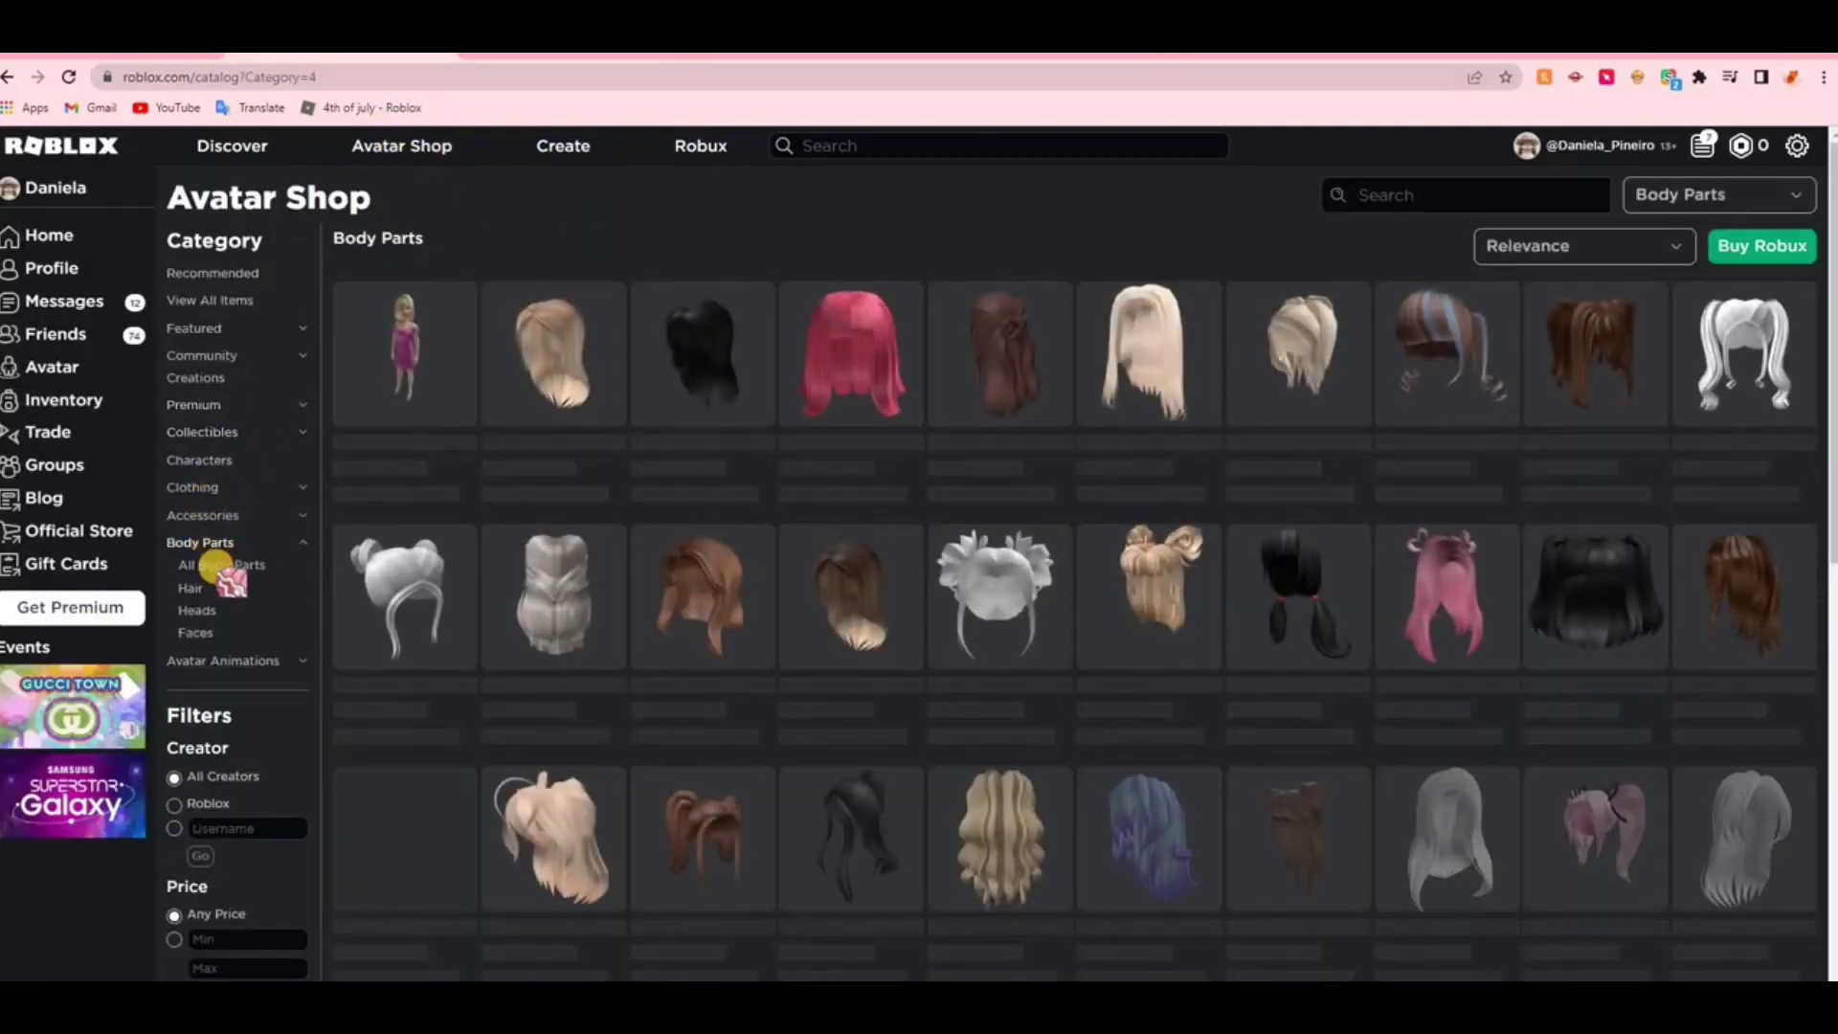
pyautogui.click(194, 588)
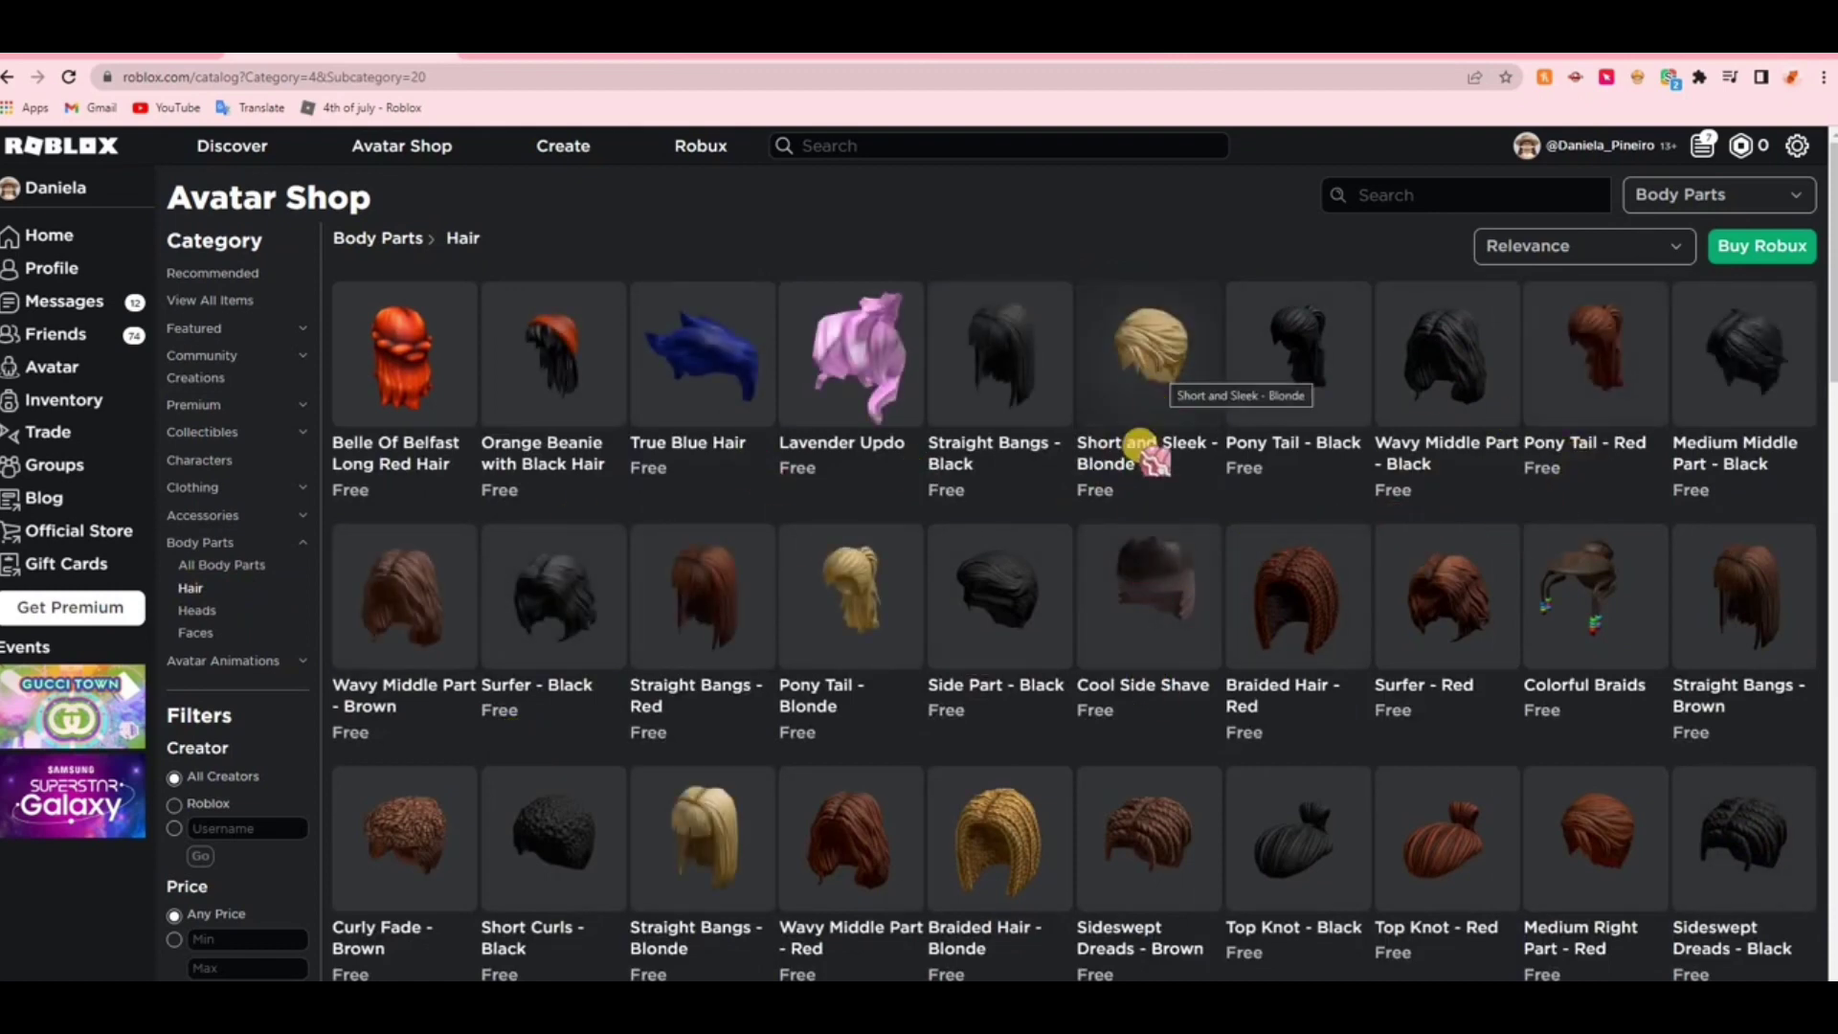
pyautogui.scroll(-2, 1149, 455)
pyautogui.scroll(-4, 1161, 667)
pyautogui.scroll(-5, 1243, 750)
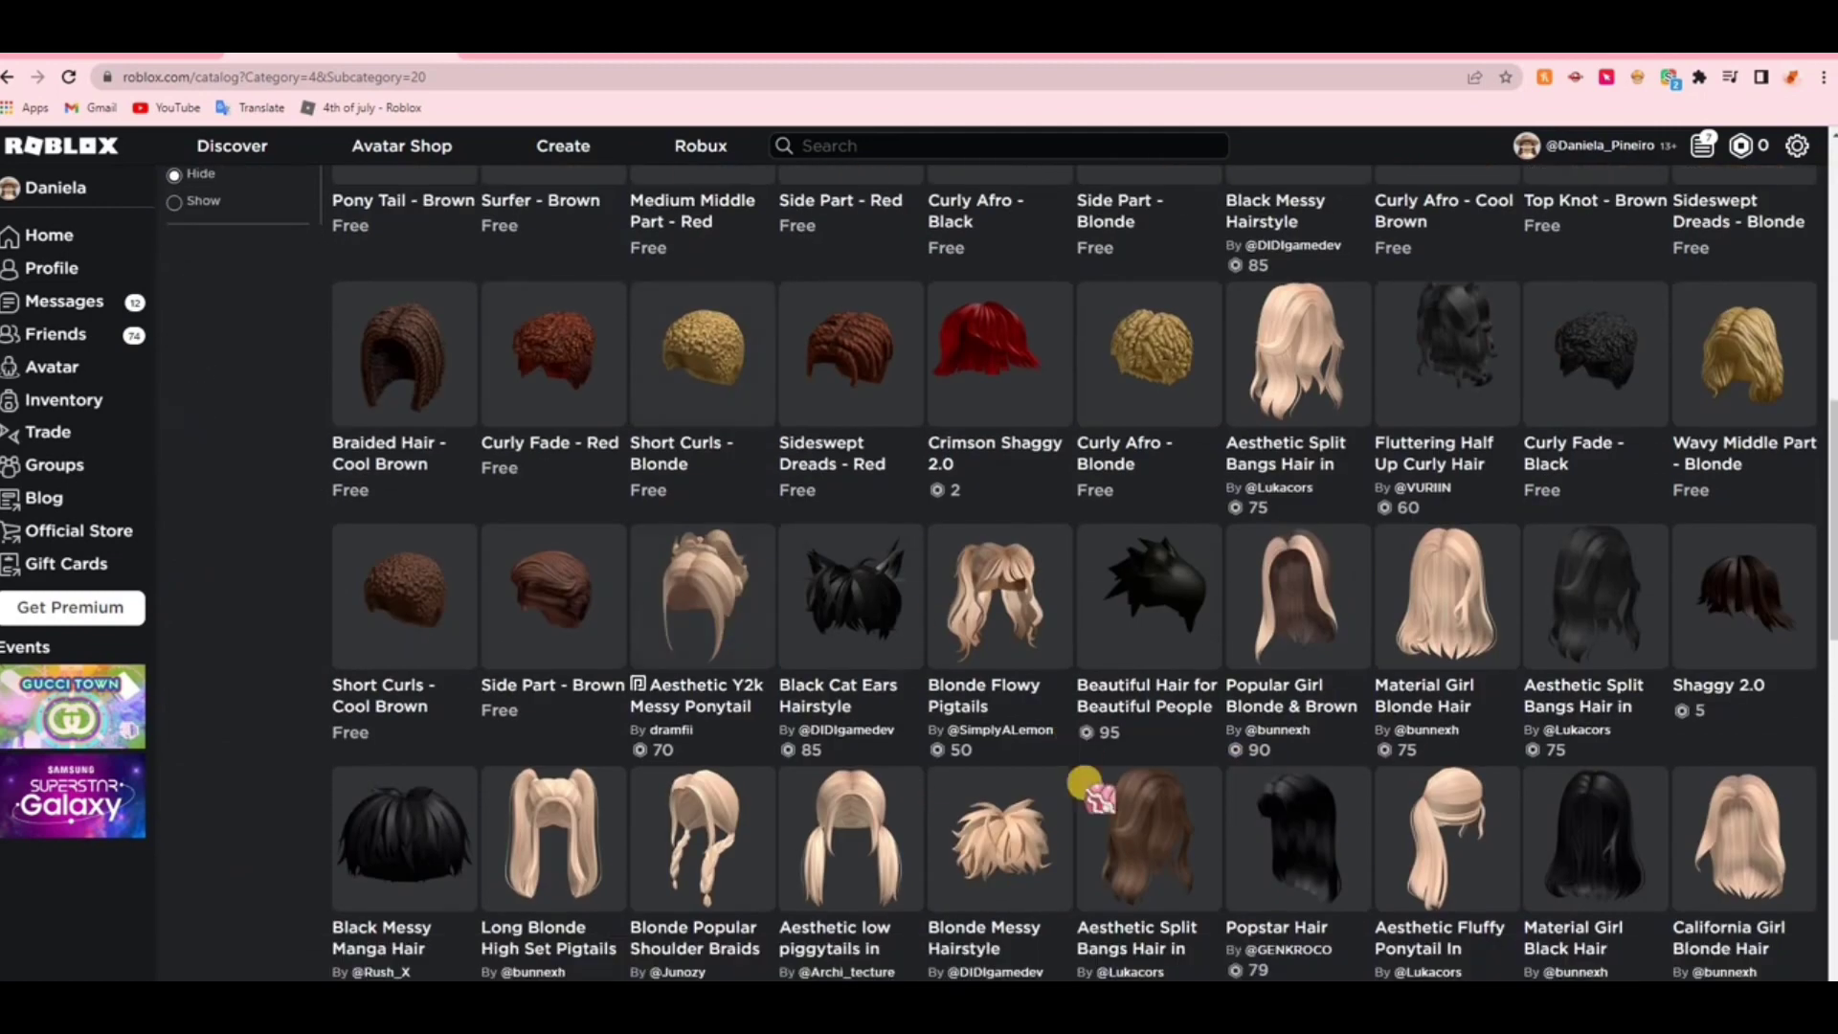
pyautogui.scroll(-1, 1155, 660)
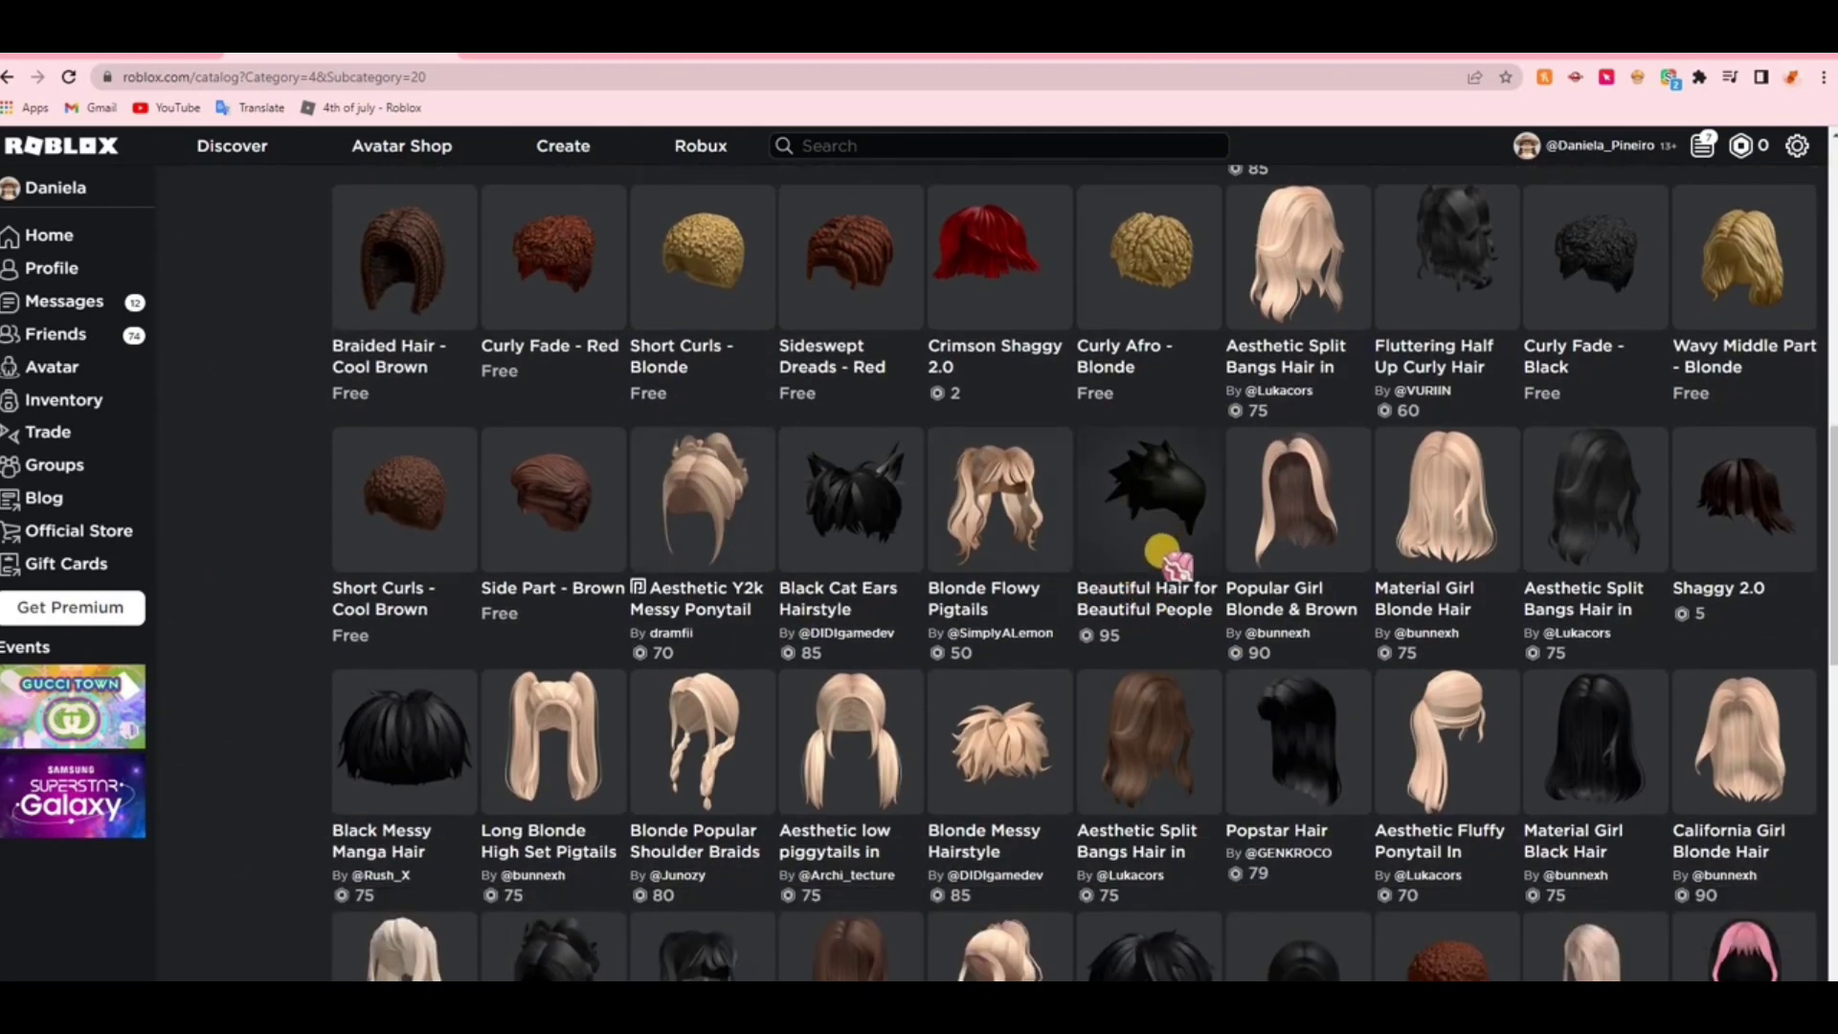
pyautogui.scroll(-2, 1053, 627)
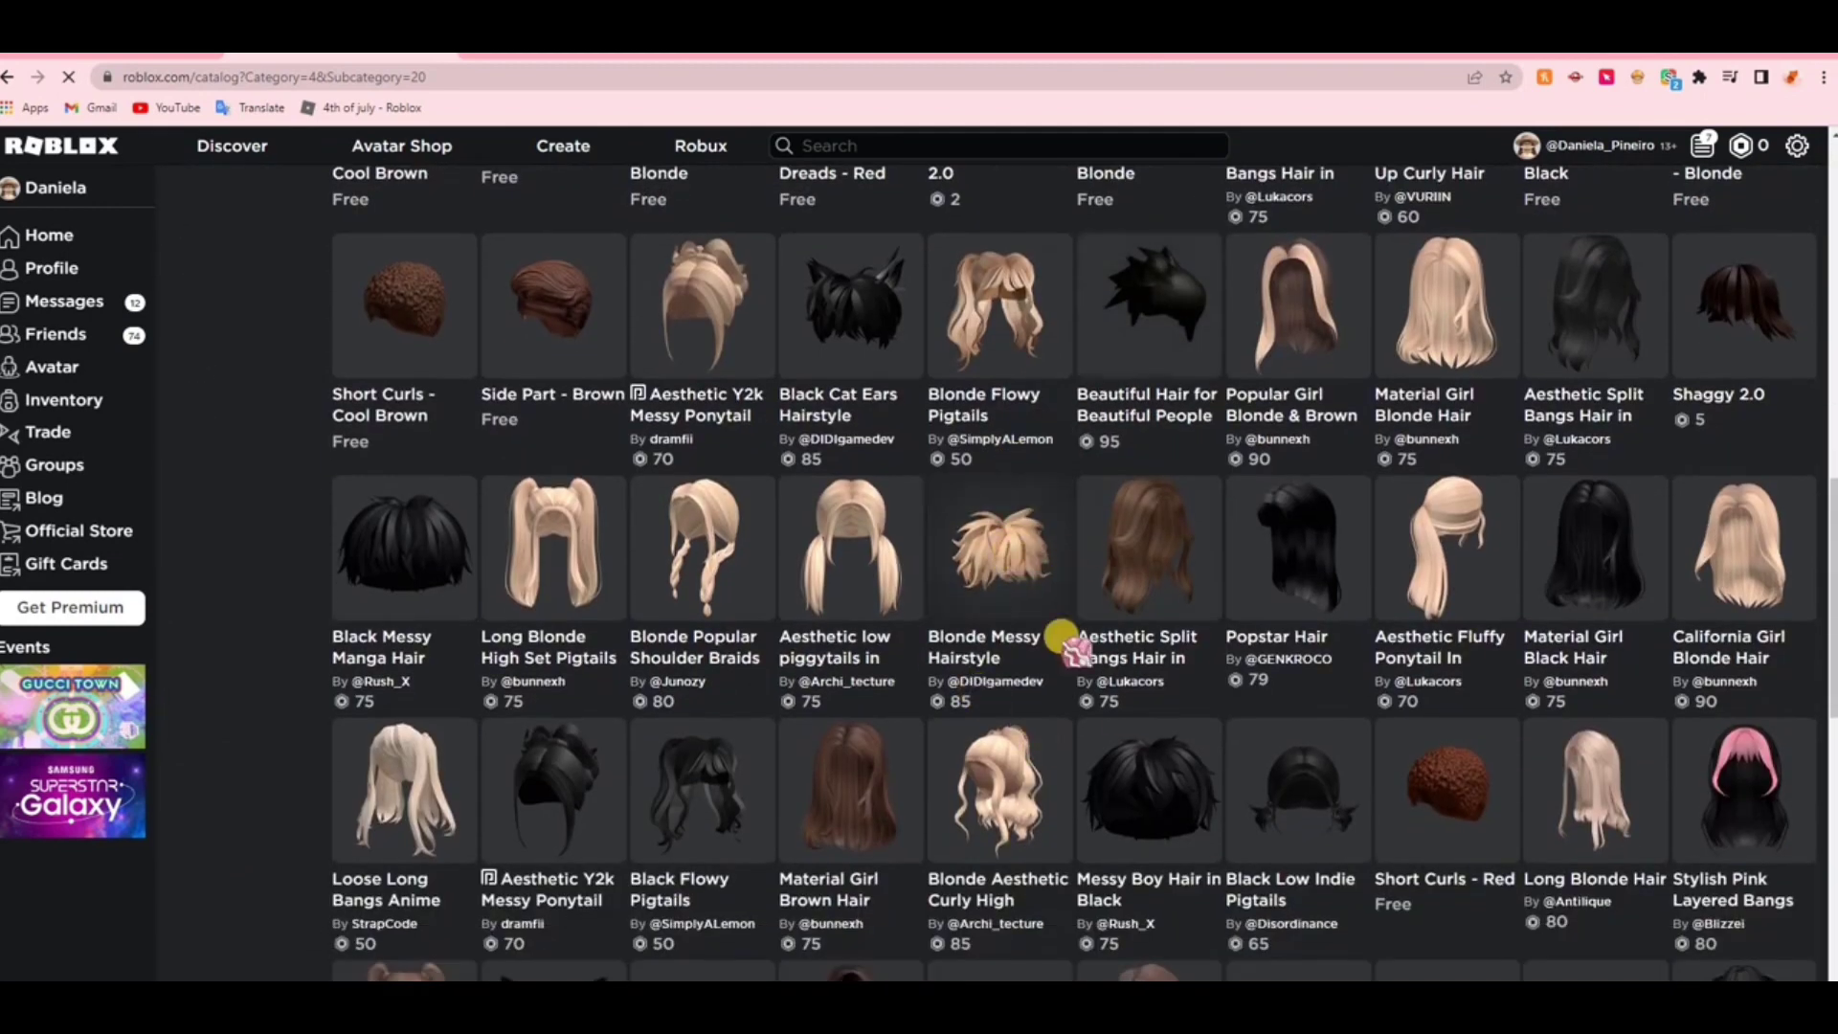
pyautogui.click(1010, 565)
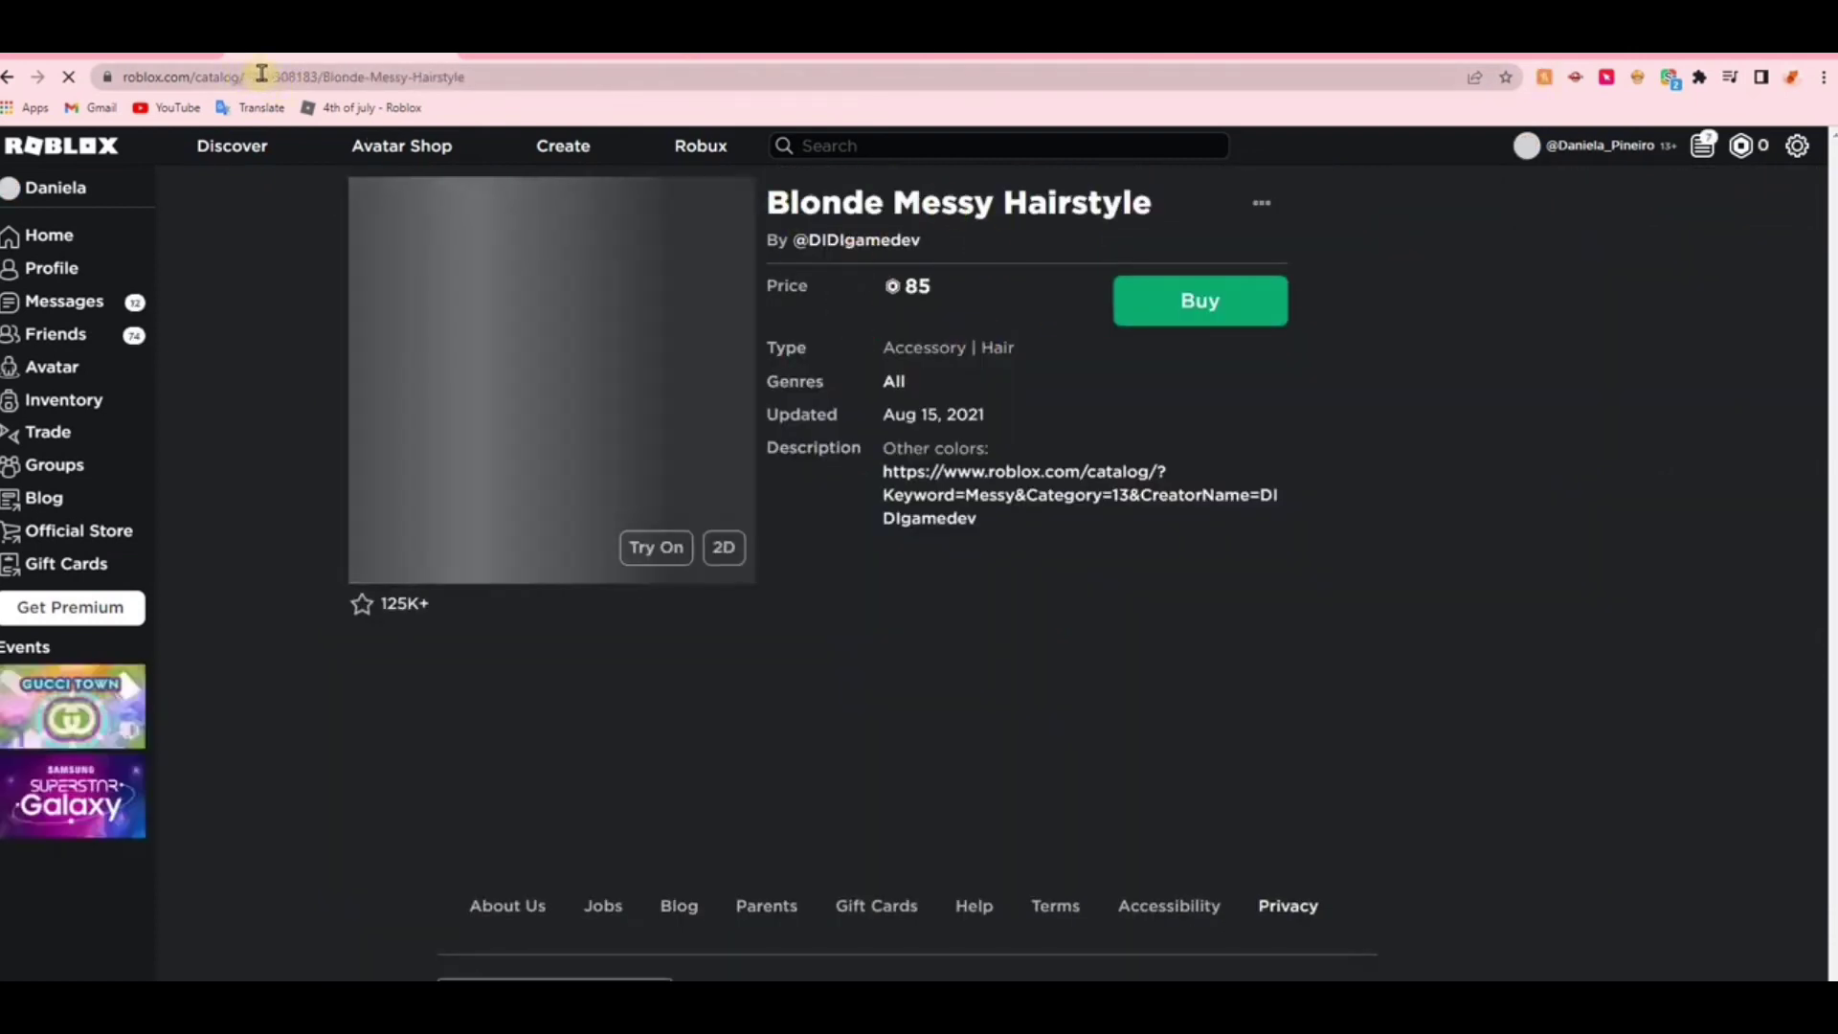
pyautogui.moveTo(246, 77); pyautogui.dragTo(320, 77)
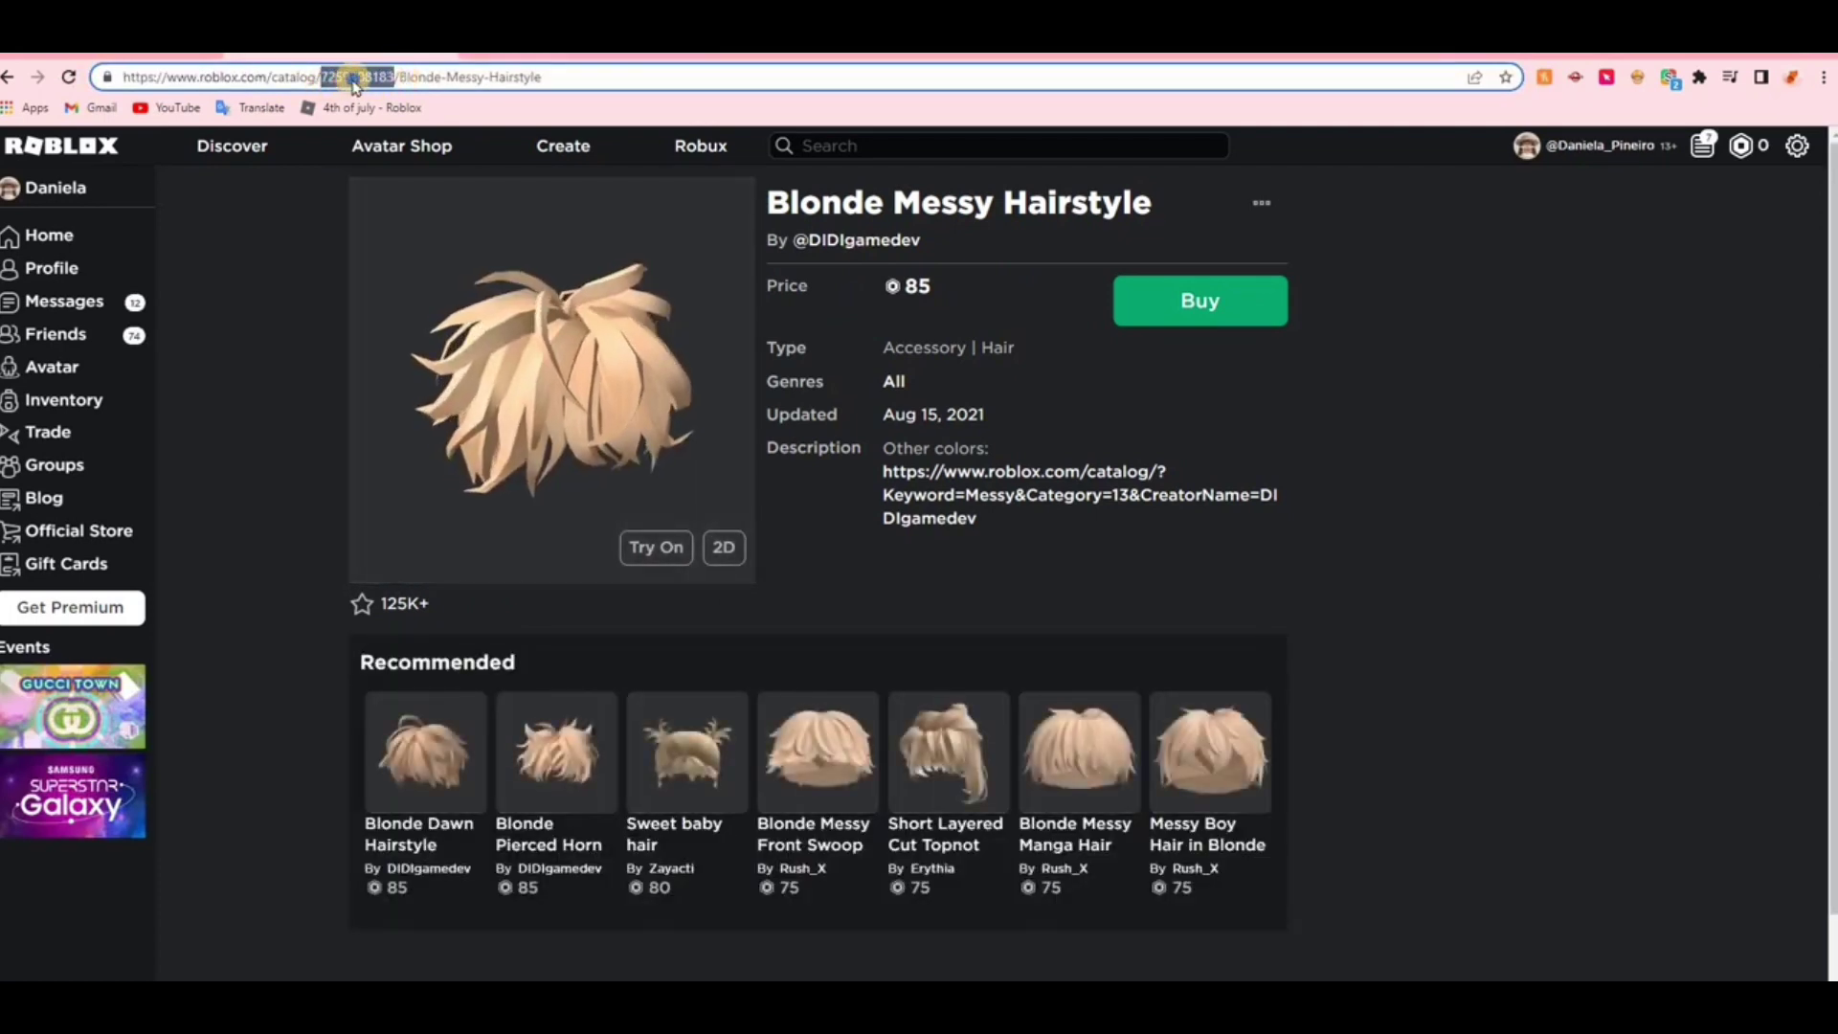
pyautogui.rightClick(356, 80)
pyautogui.click(264, 218)
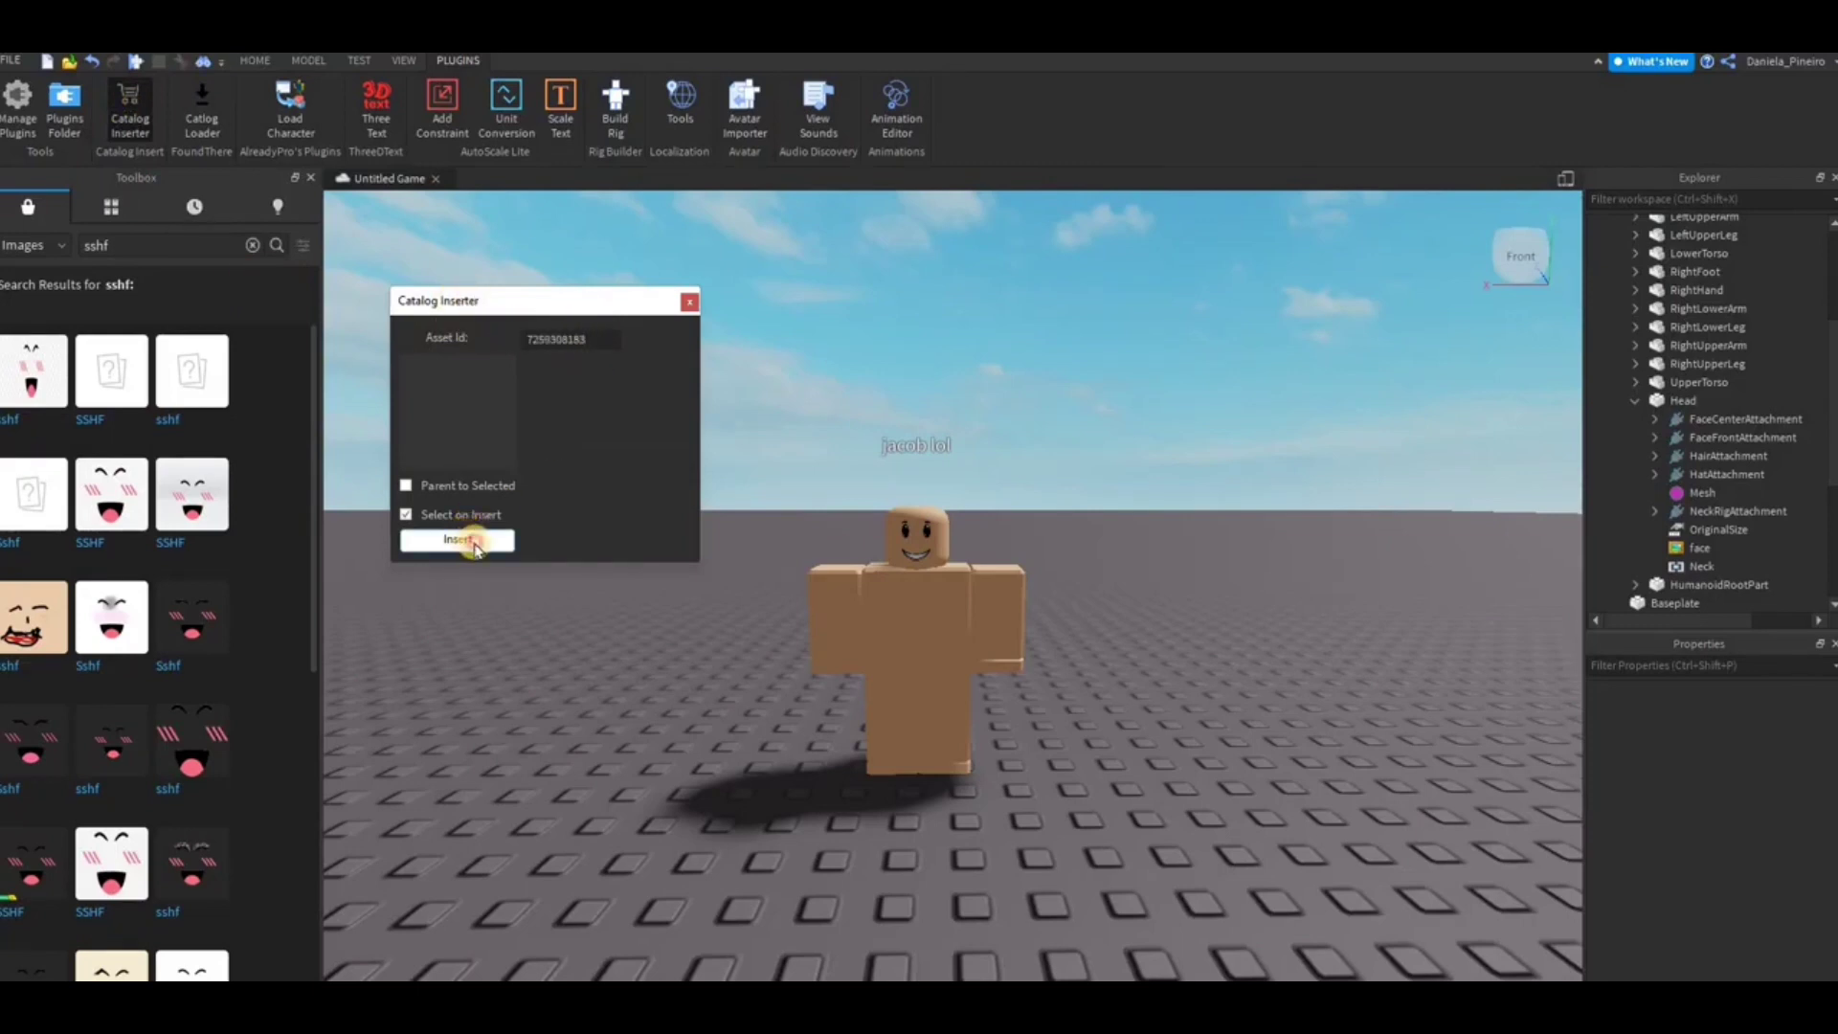
# Insert the Blonde Messy Hairstyle via Catalog Inserter, move it into the jacob lol rig, and close the inserter
pyautogui.click(474, 542)
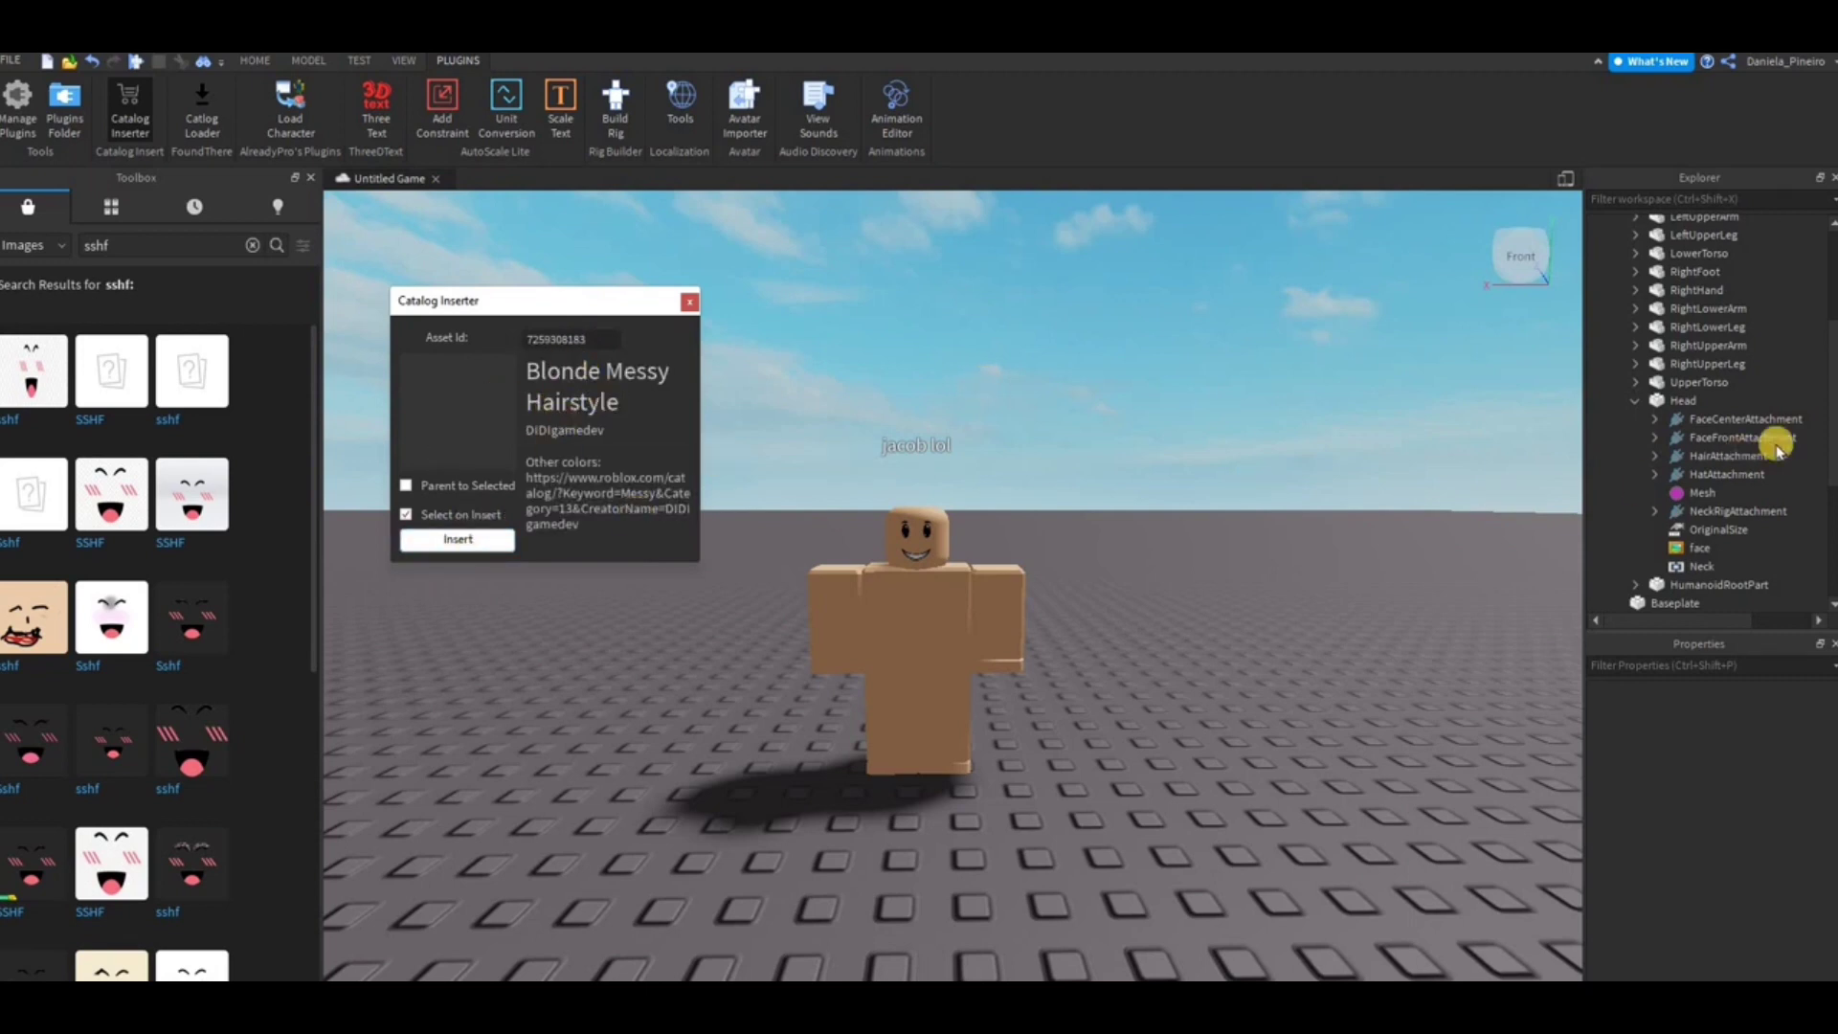
pyautogui.scroll(4, 1752, 517)
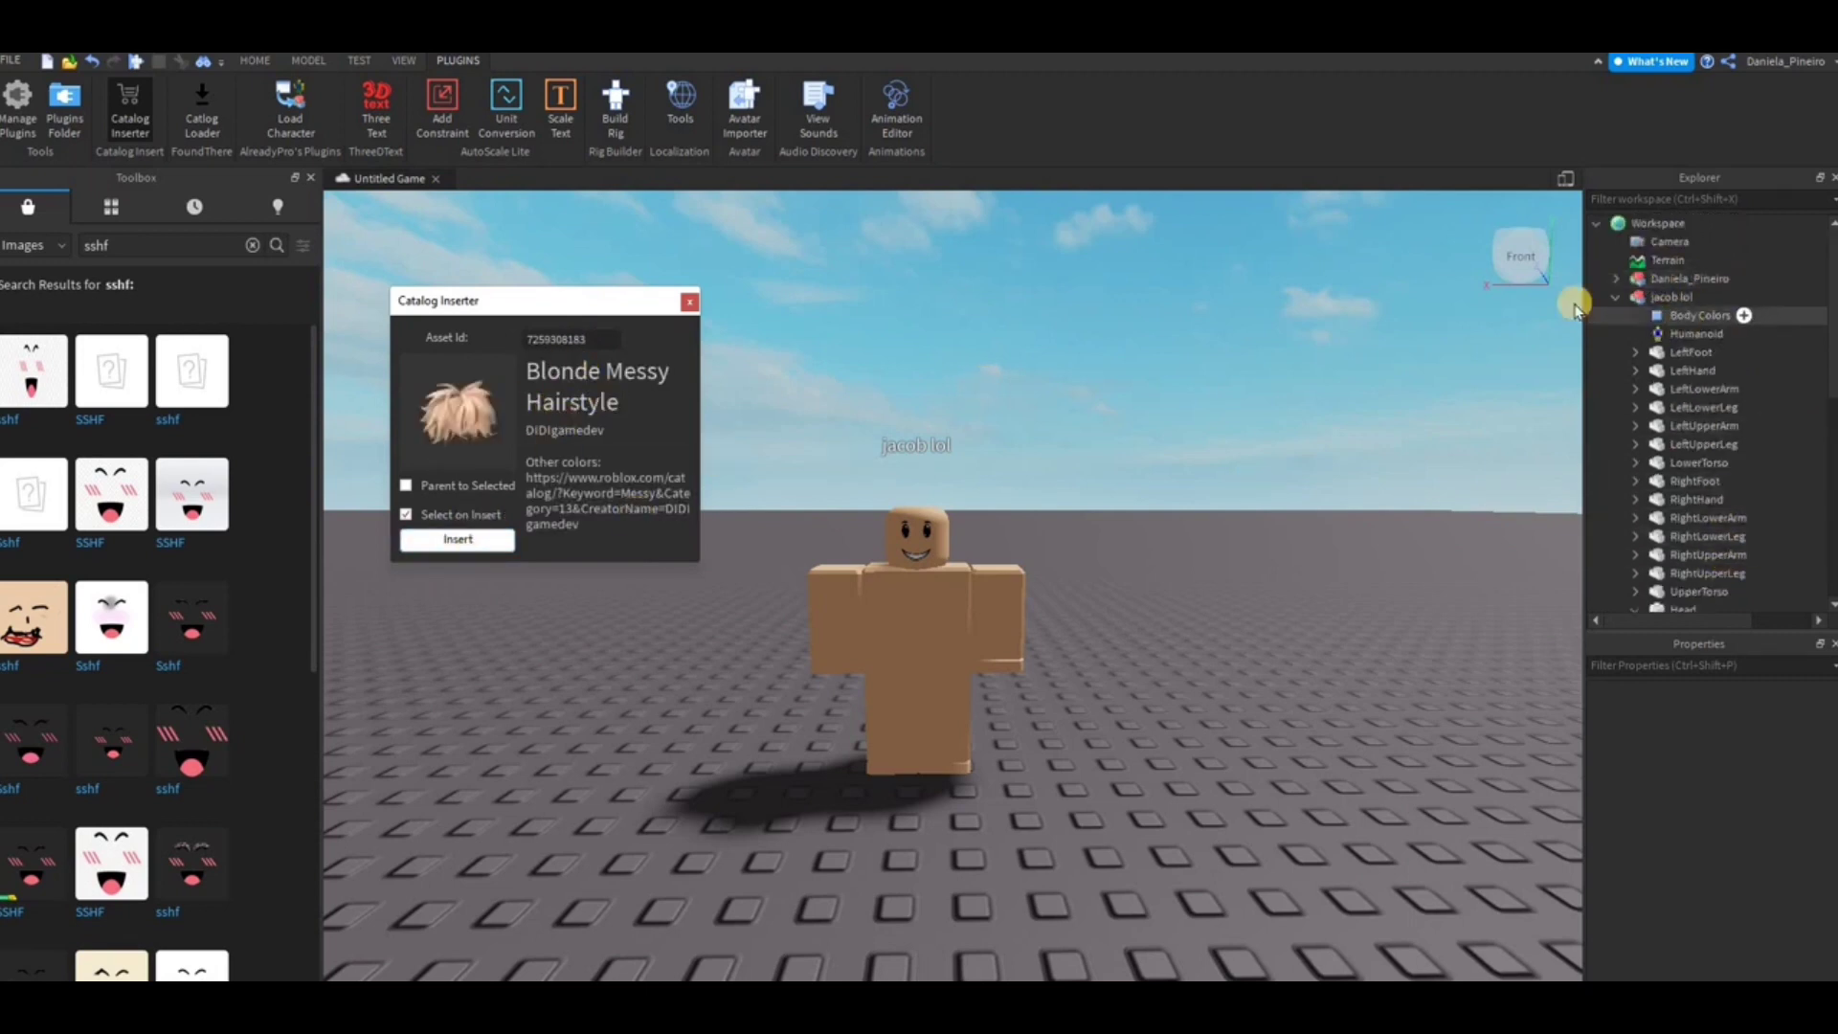
pyautogui.click(1670, 279)
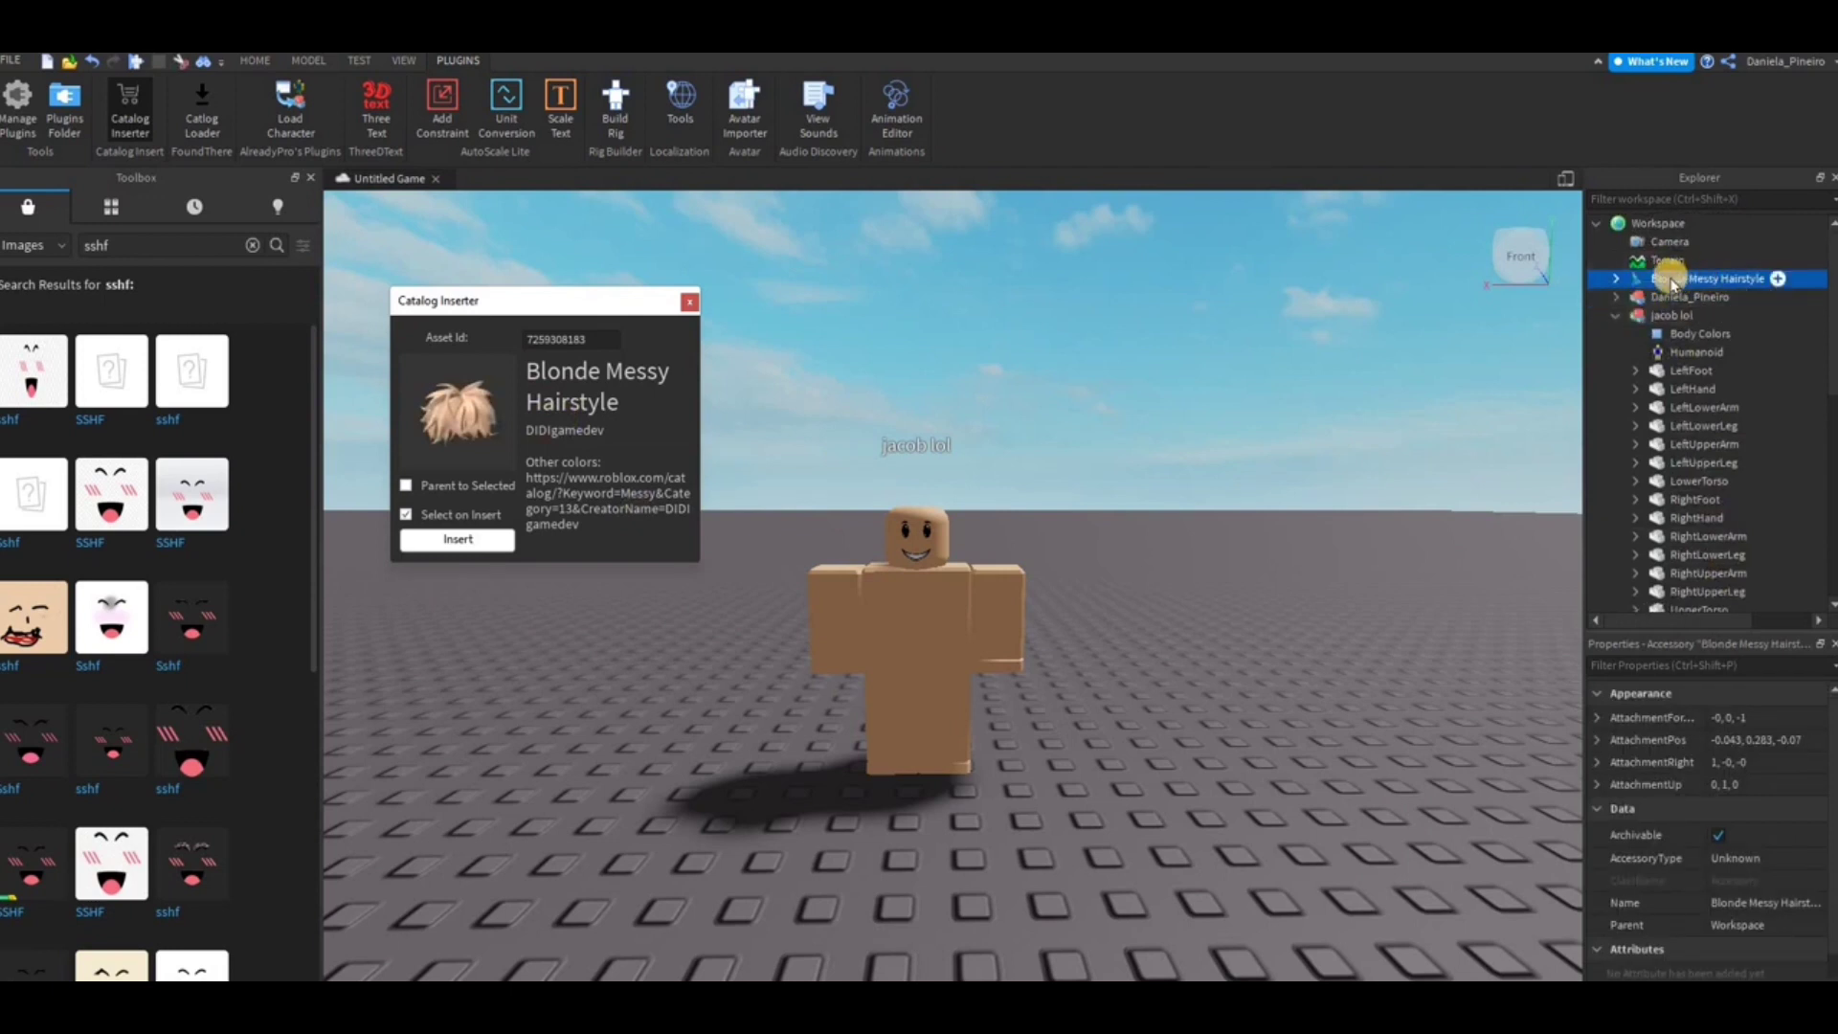
pyautogui.moveTo(1677, 297); pyautogui.dragTo(1721, 325)
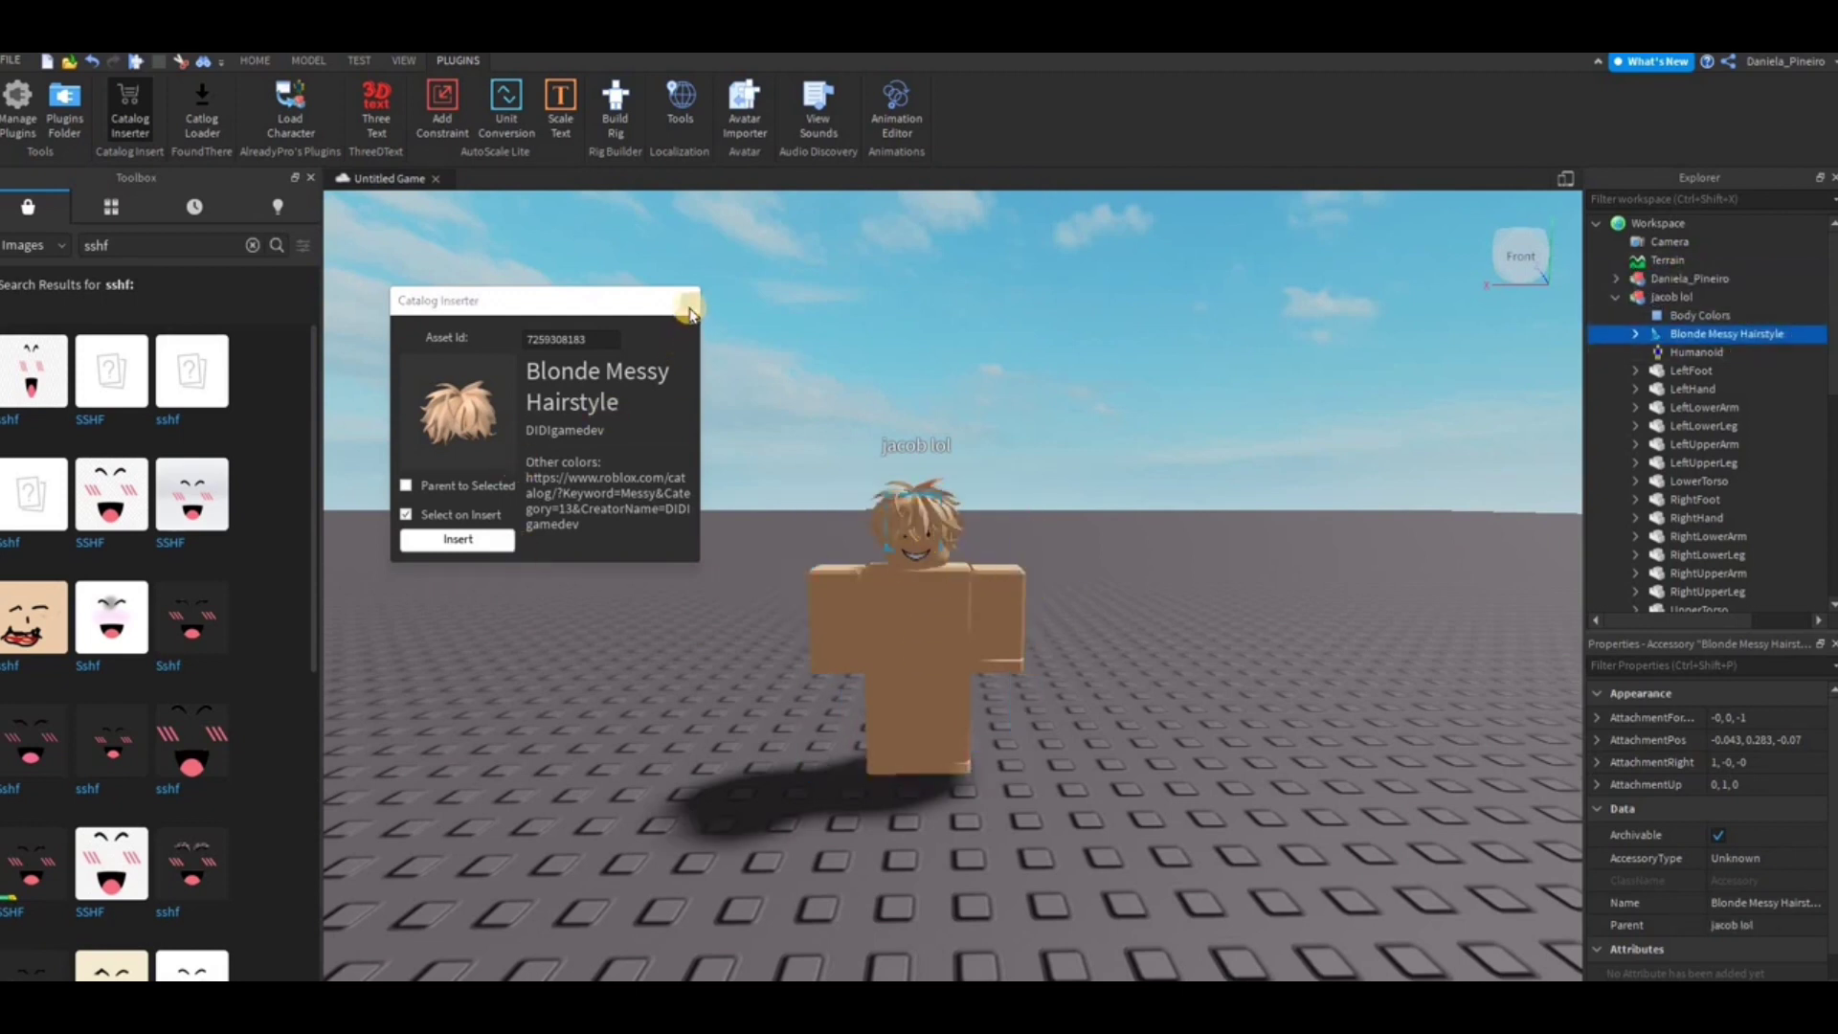
pyautogui.click(1116, 581)
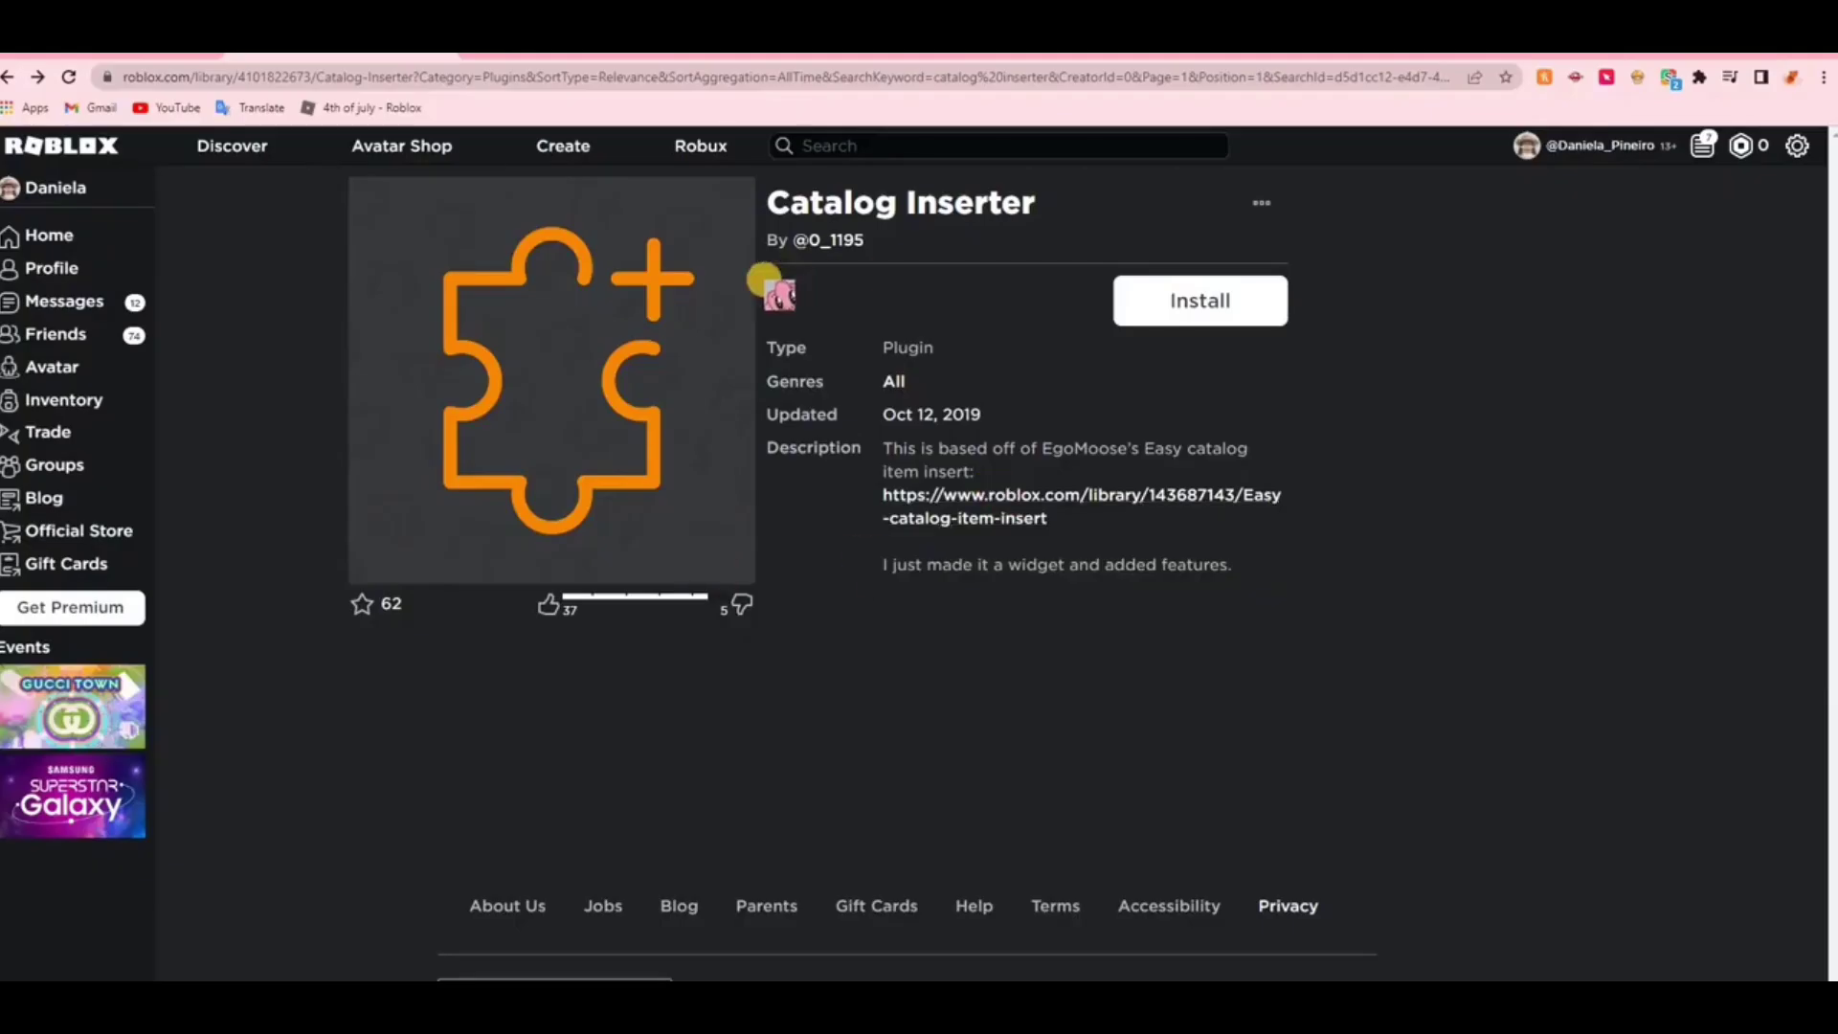
# Highlight and then deselect the Catalog Inserter title on its plugin page
pyautogui.moveTo(776, 196); pyautogui.dragTo(1038, 205)
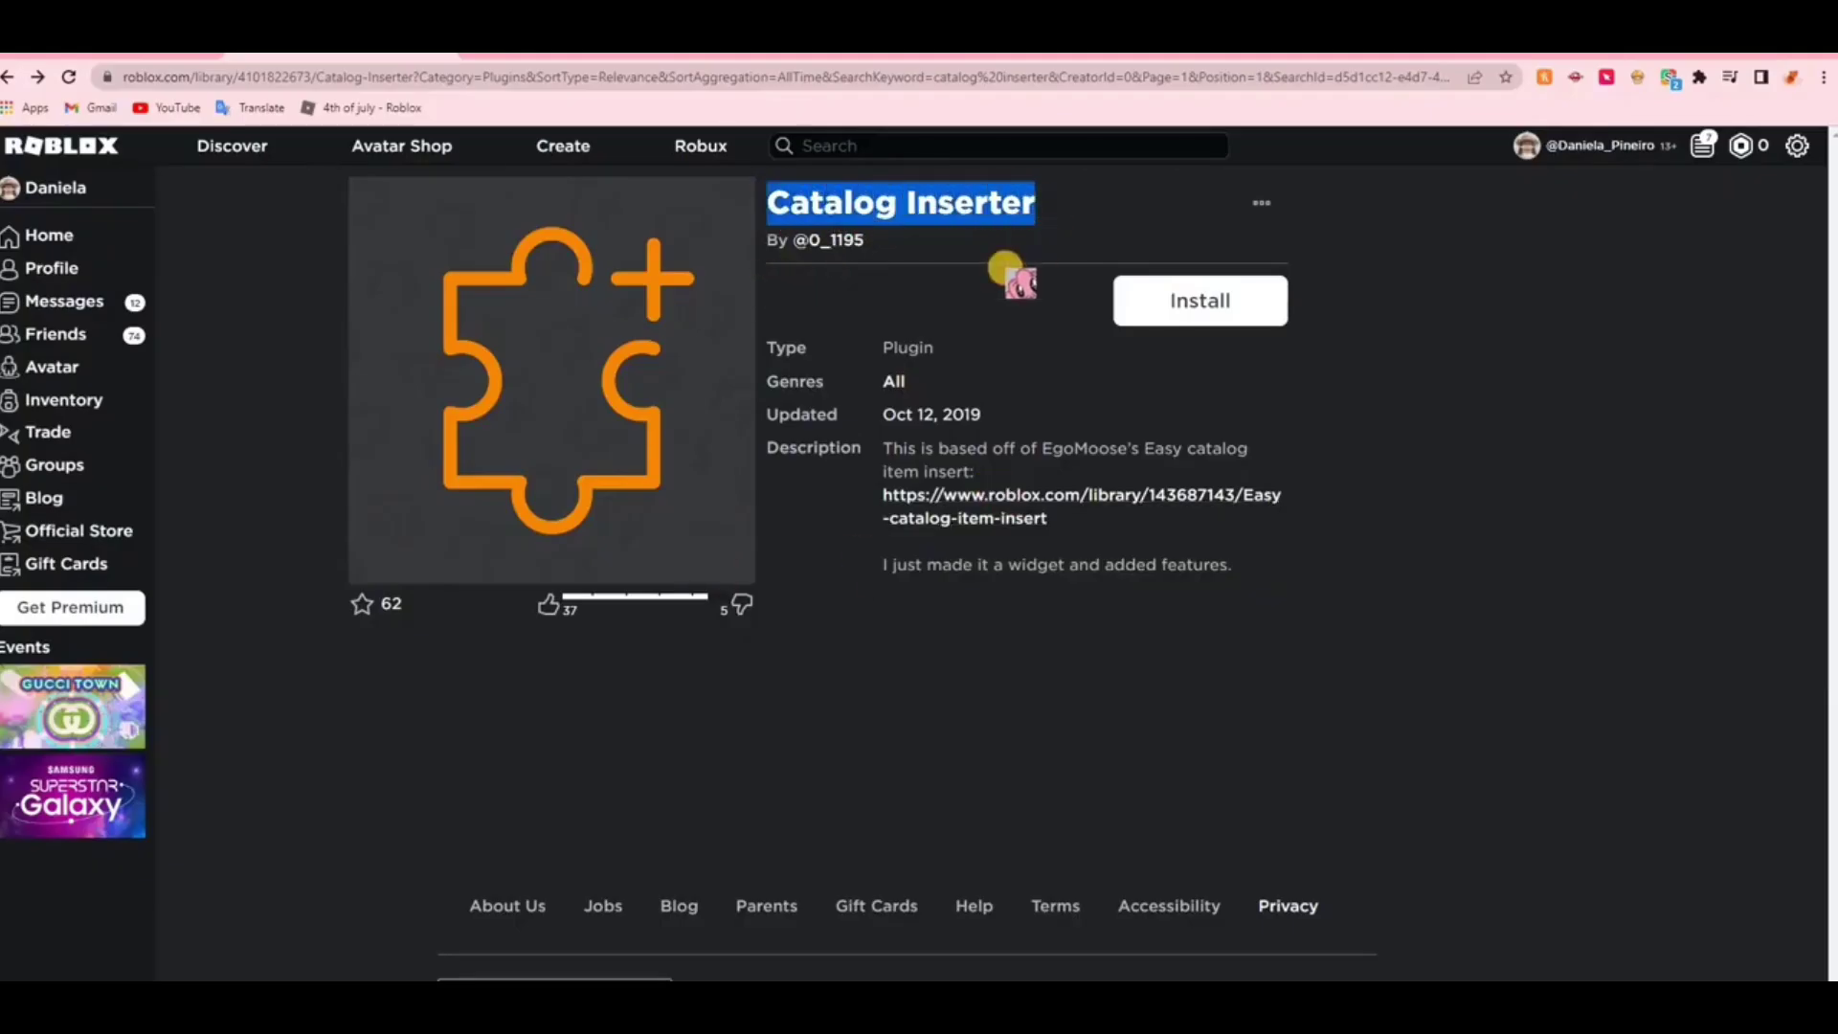
pyautogui.click(878, 236)
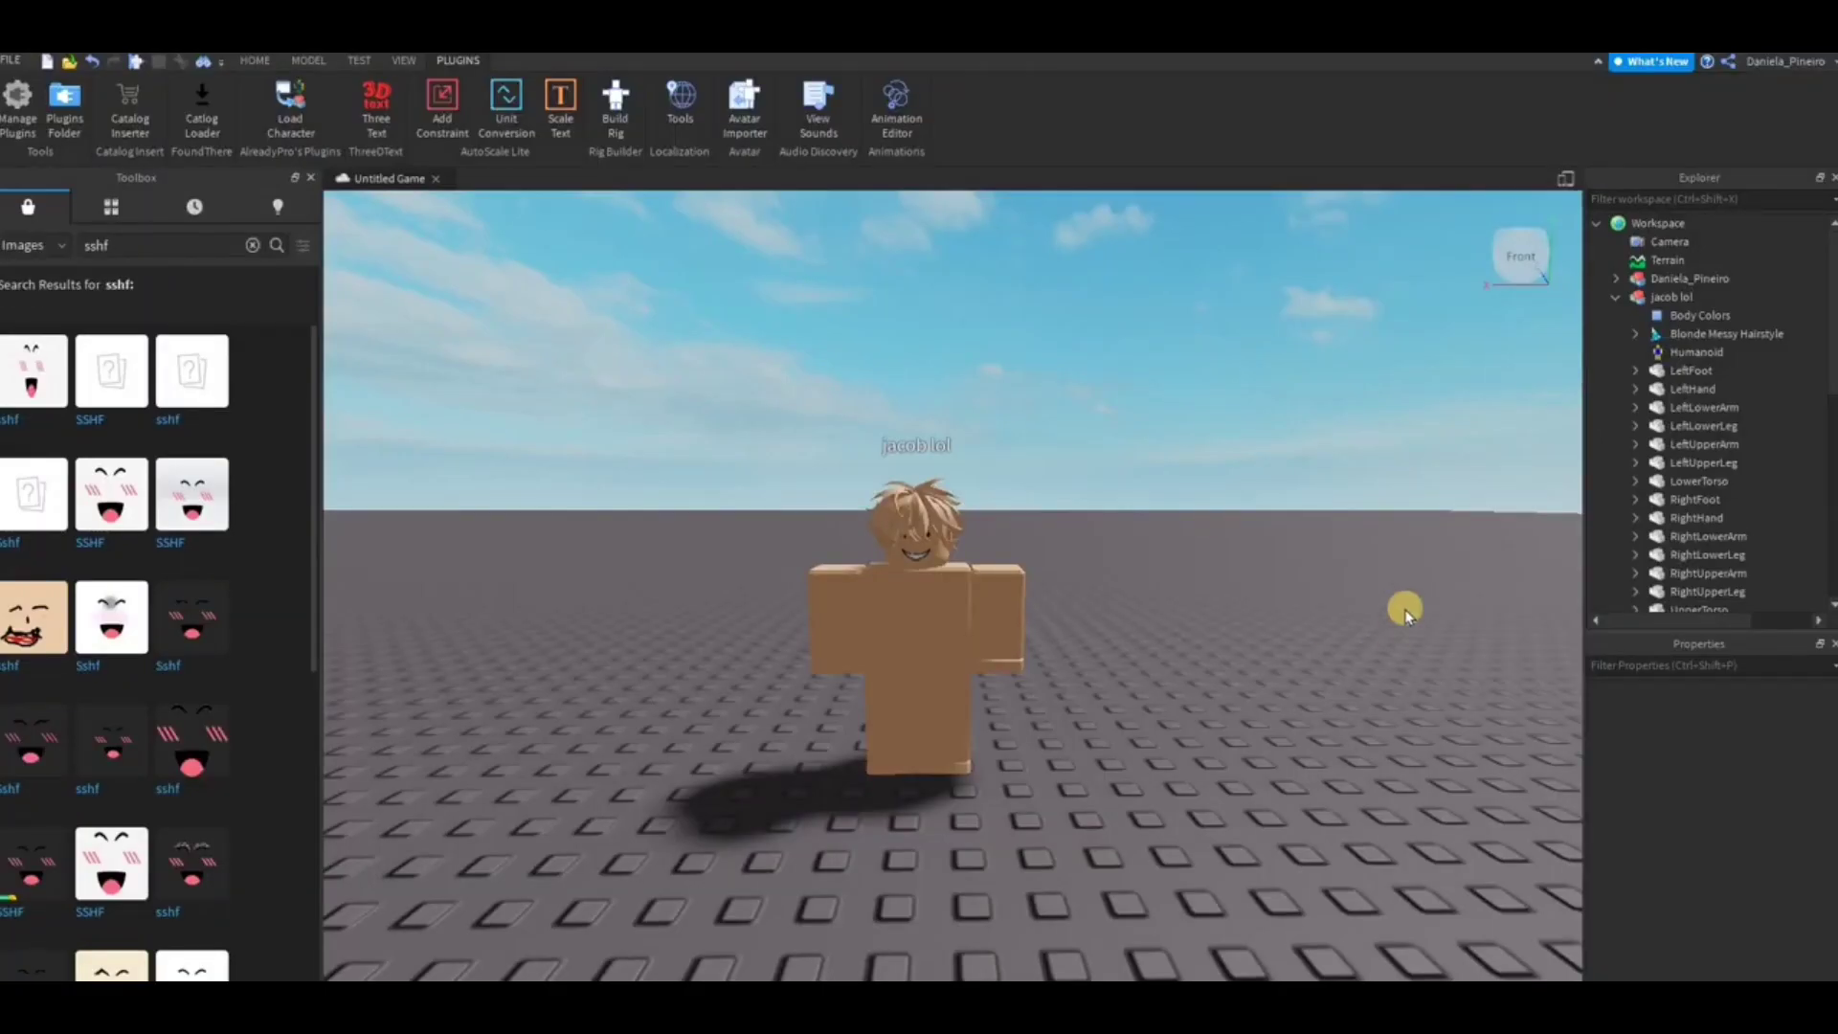
# Add a Pants clothing object to the jacob lol model from the insert-object list
pyautogui.moveTo(1671, 299)
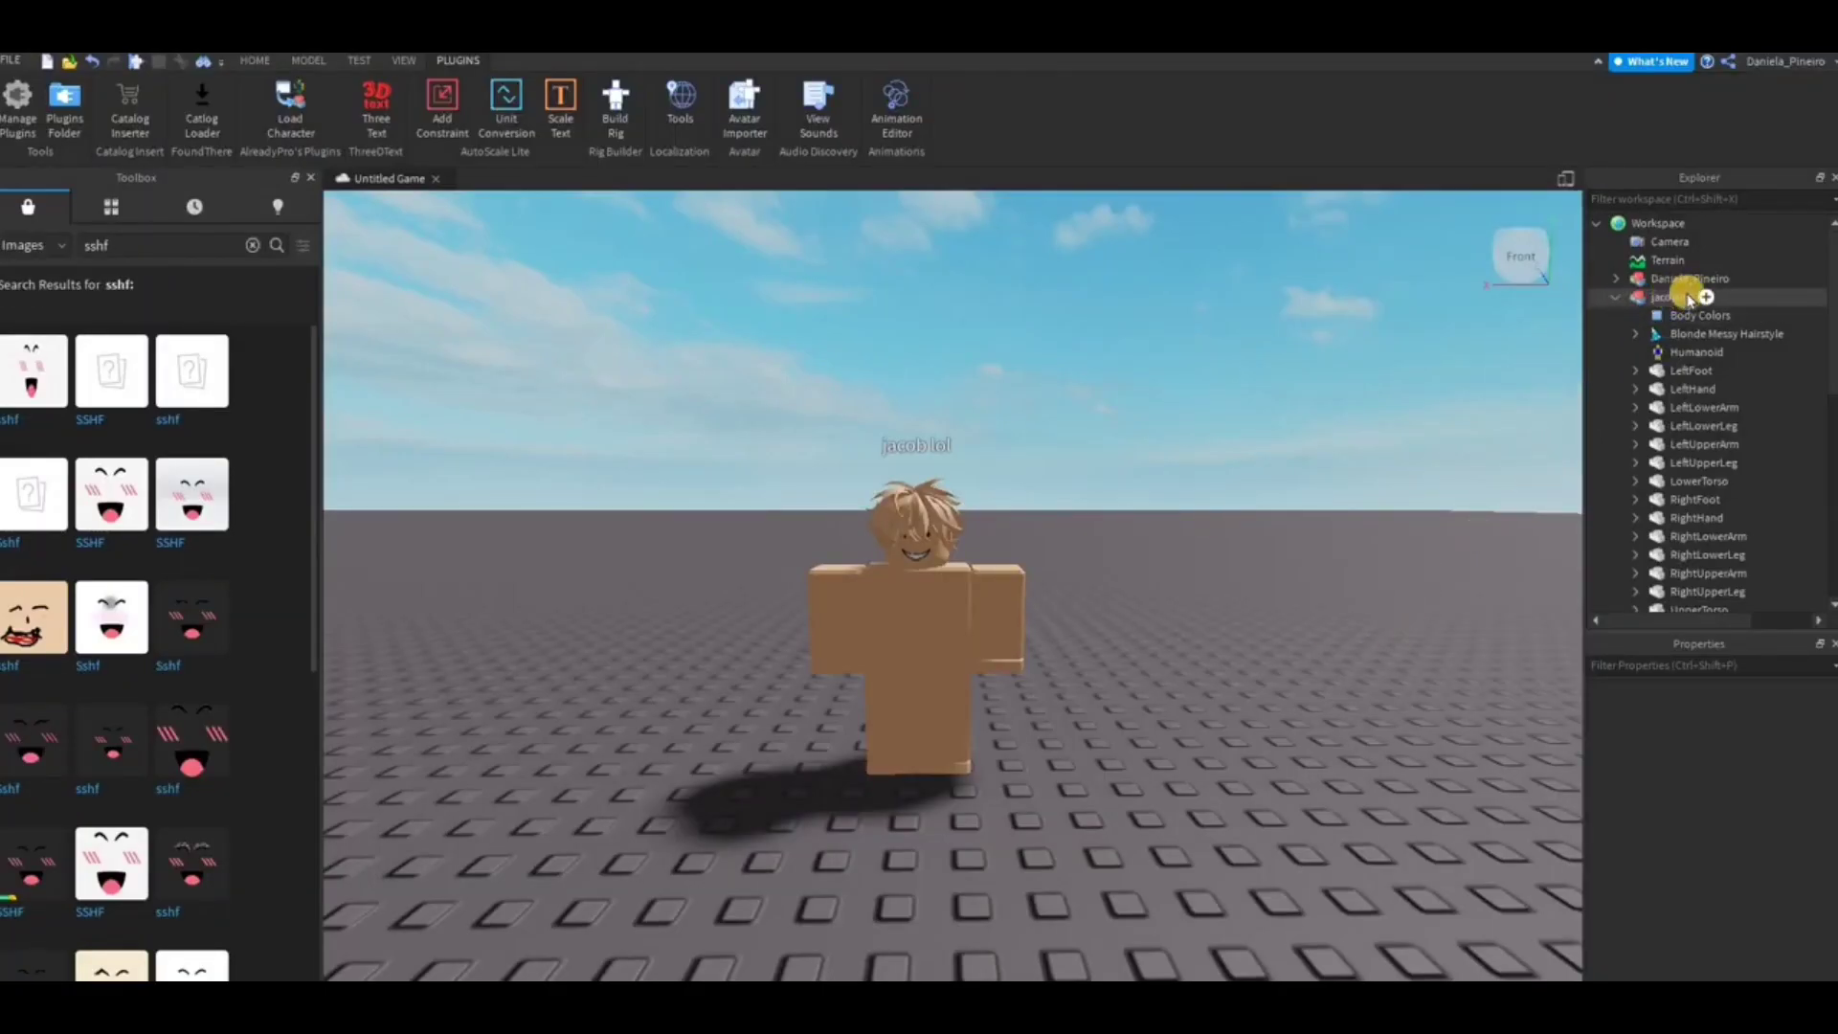
pyautogui.click(1705, 297)
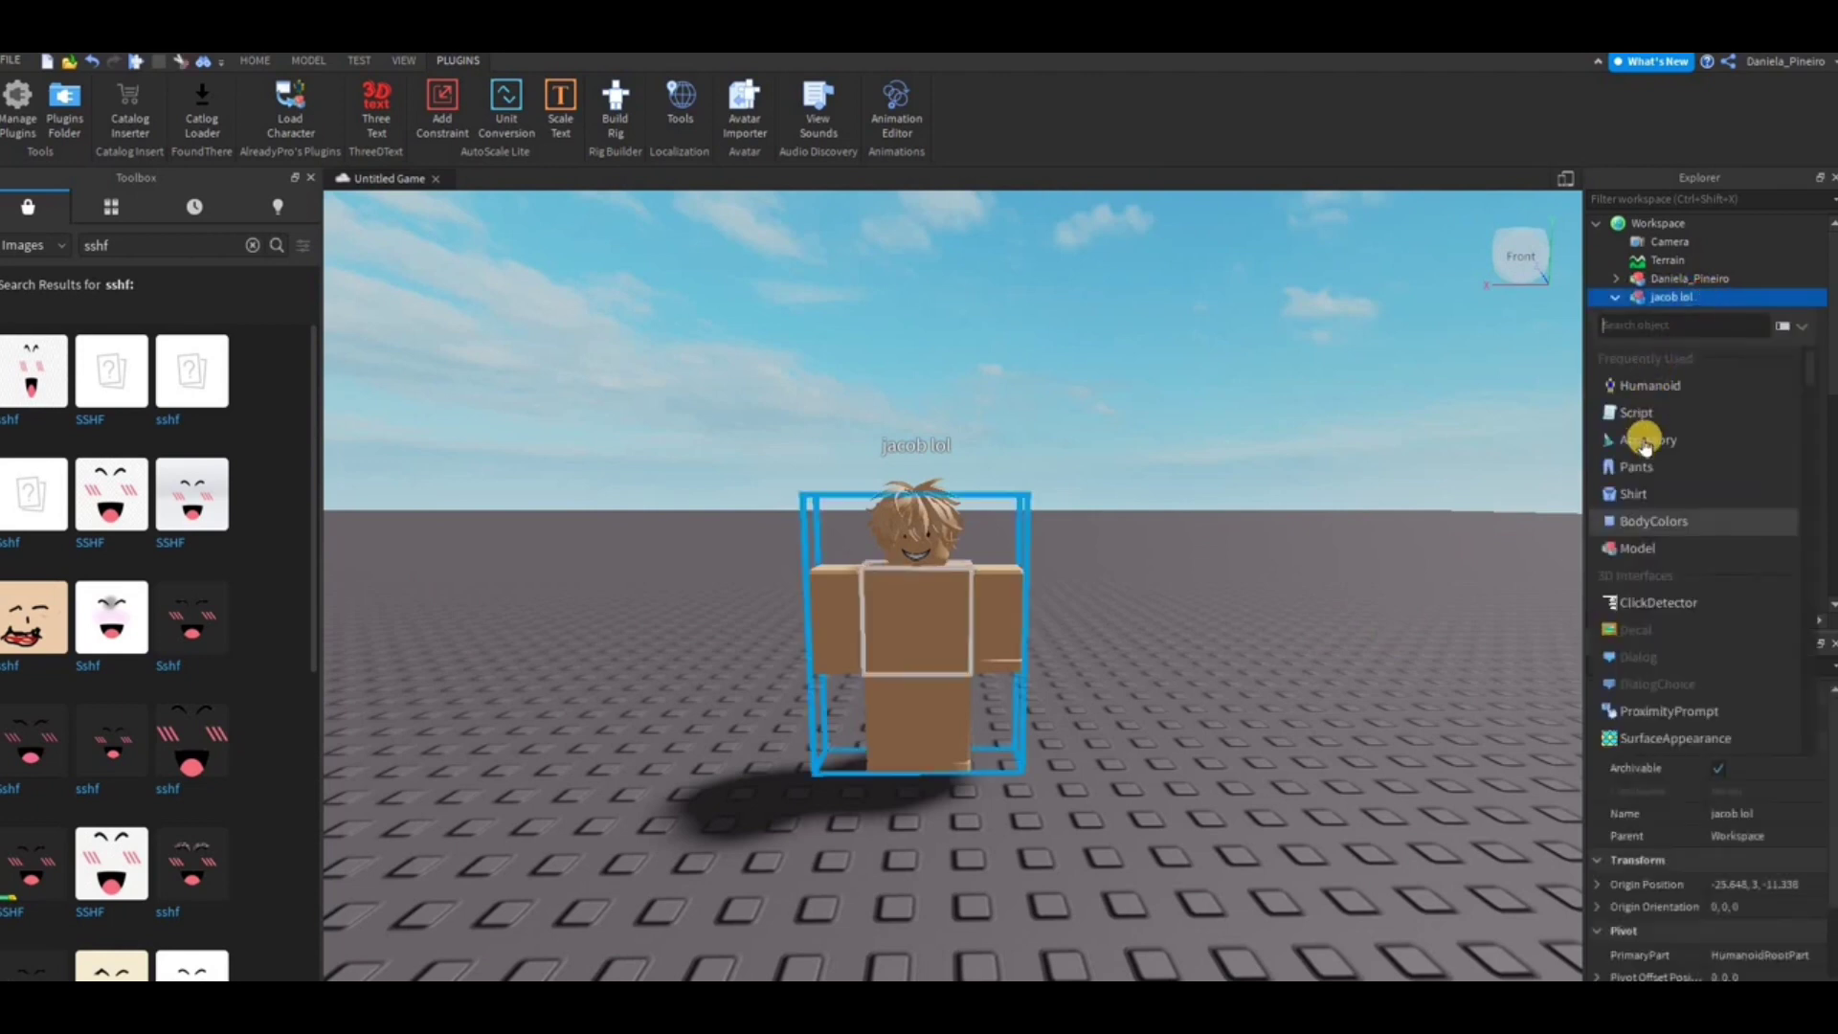
pyautogui.press('Escape')
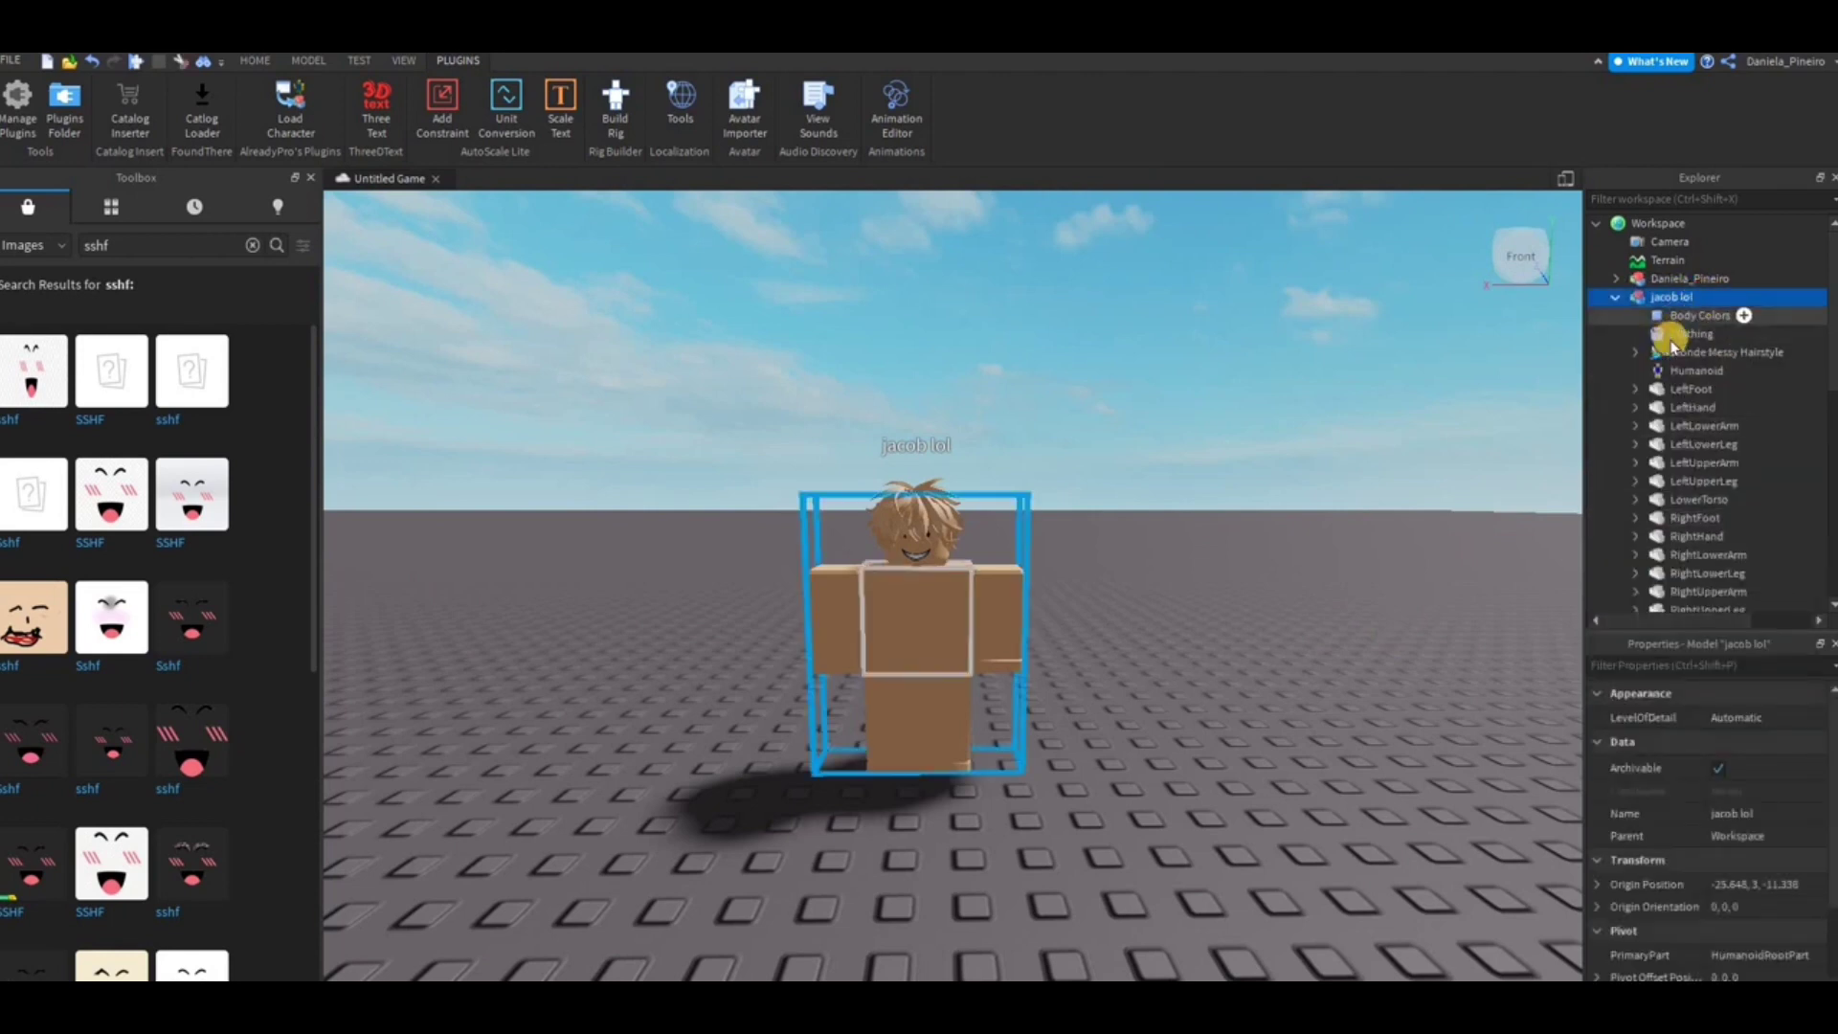
pyautogui.click(1703, 292)
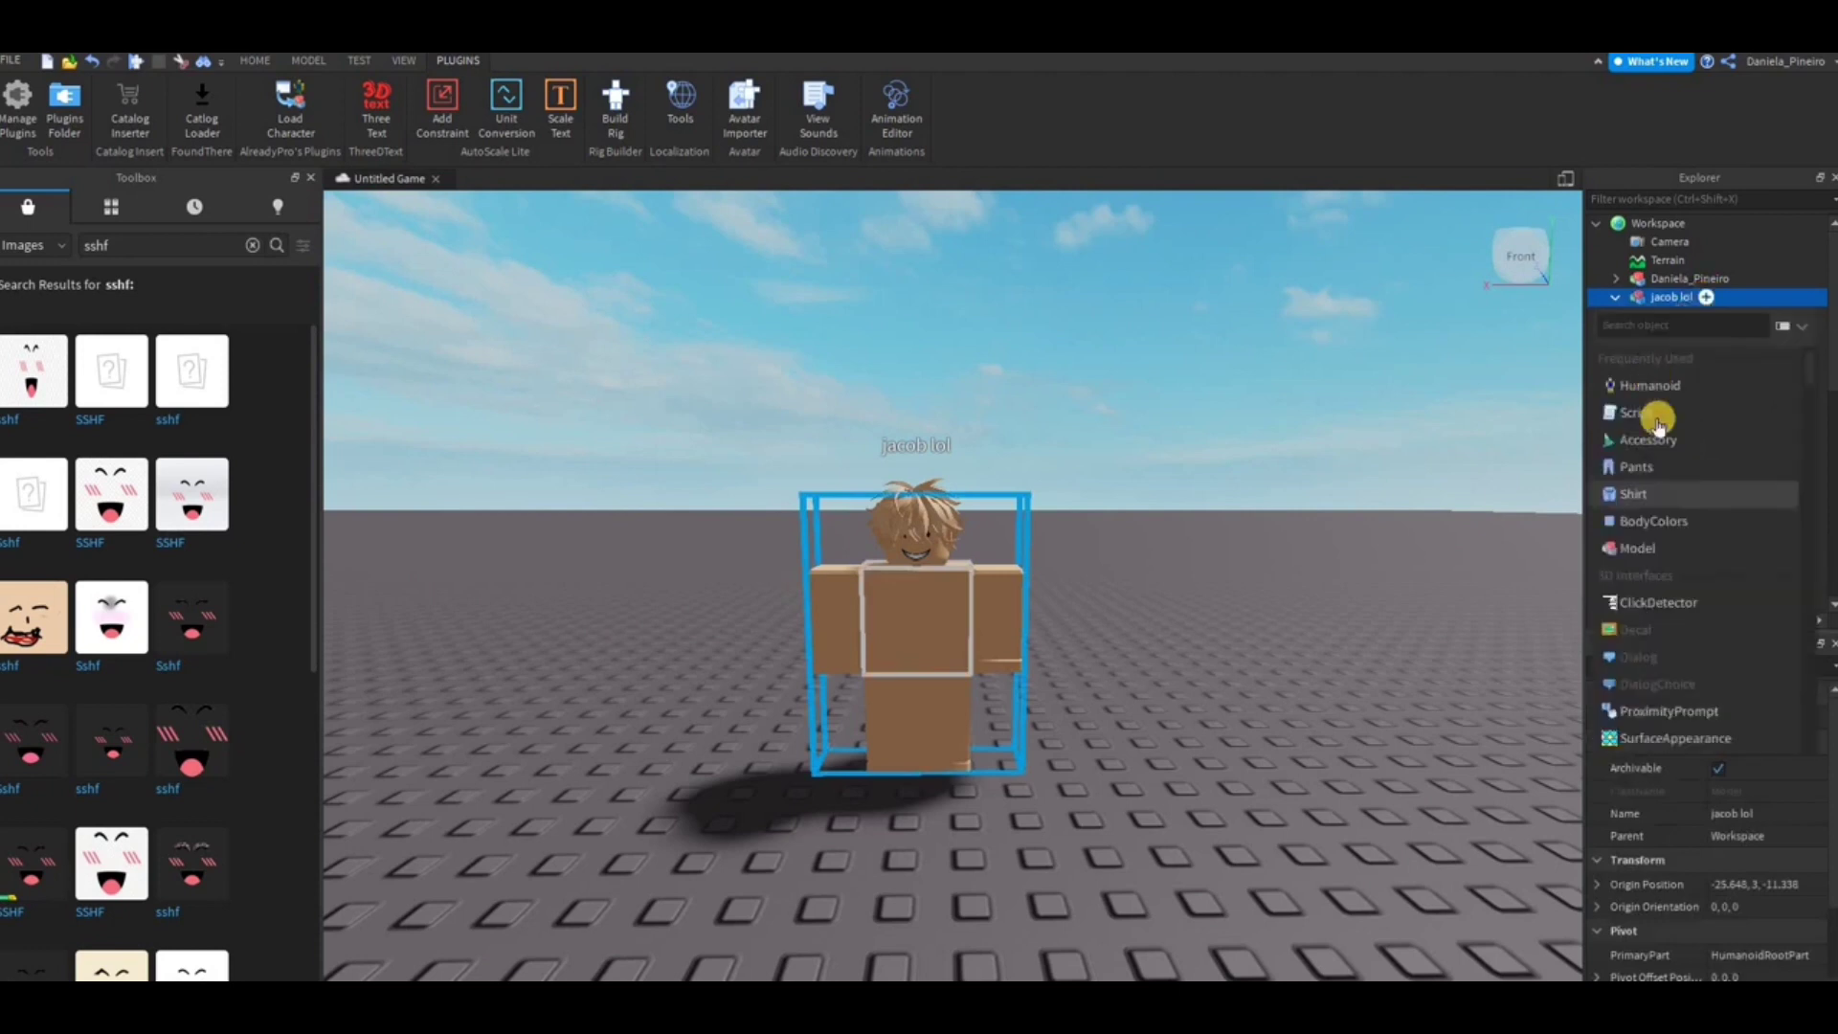
pyautogui.click(1657, 467)
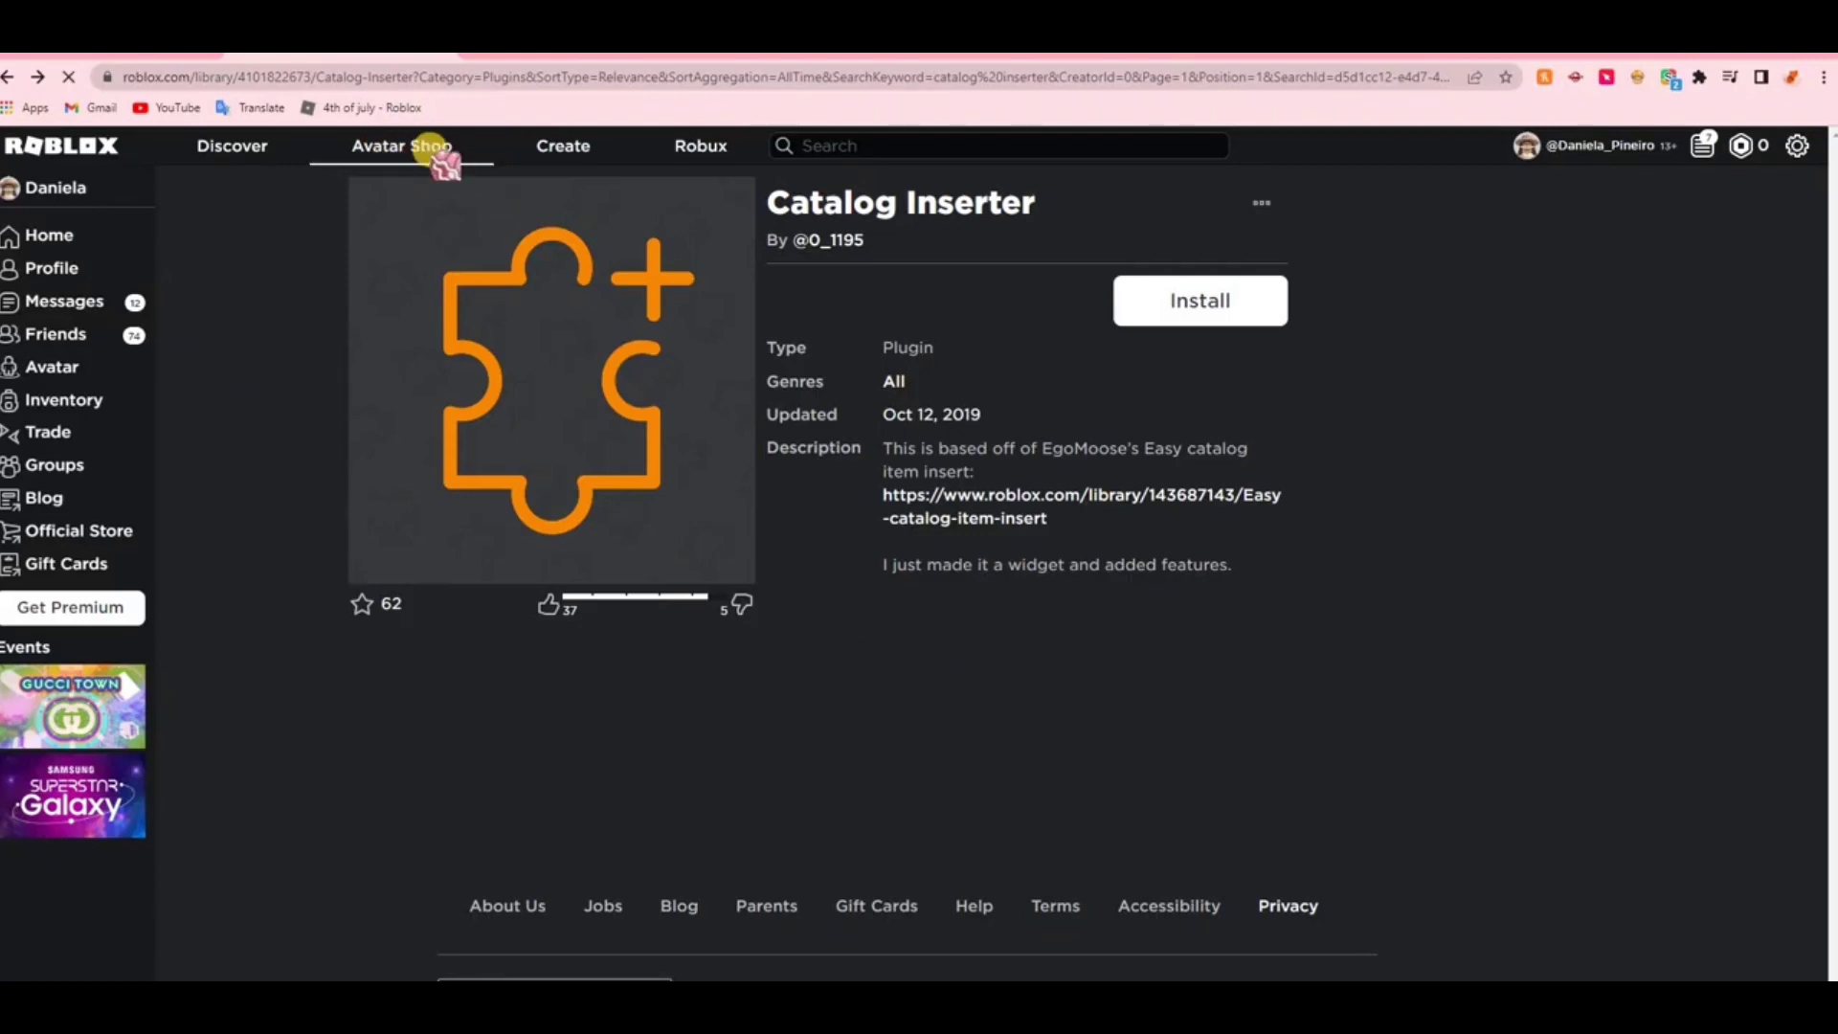
# Browse Avatar Shop Classic Shirts and open the black flannel aesthetic y2k shirt page
pyautogui.click(430, 152)
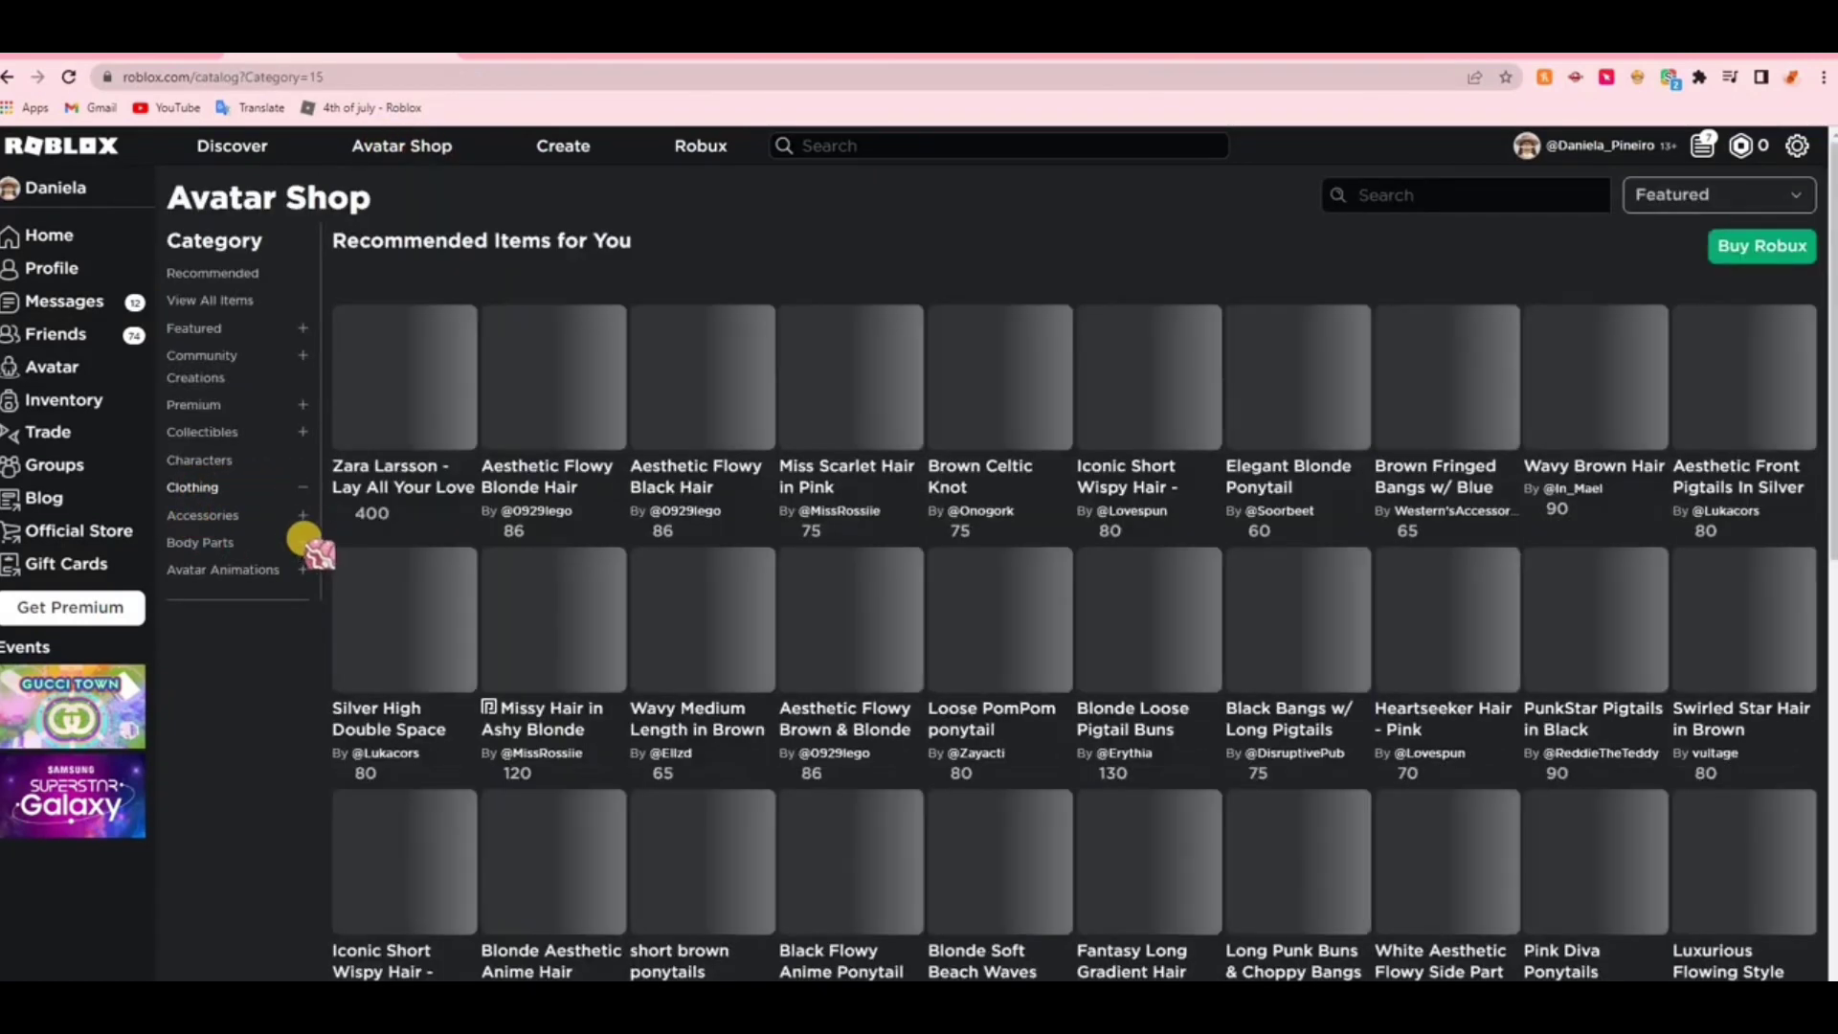
pyautogui.scroll(-1, 246, 771)
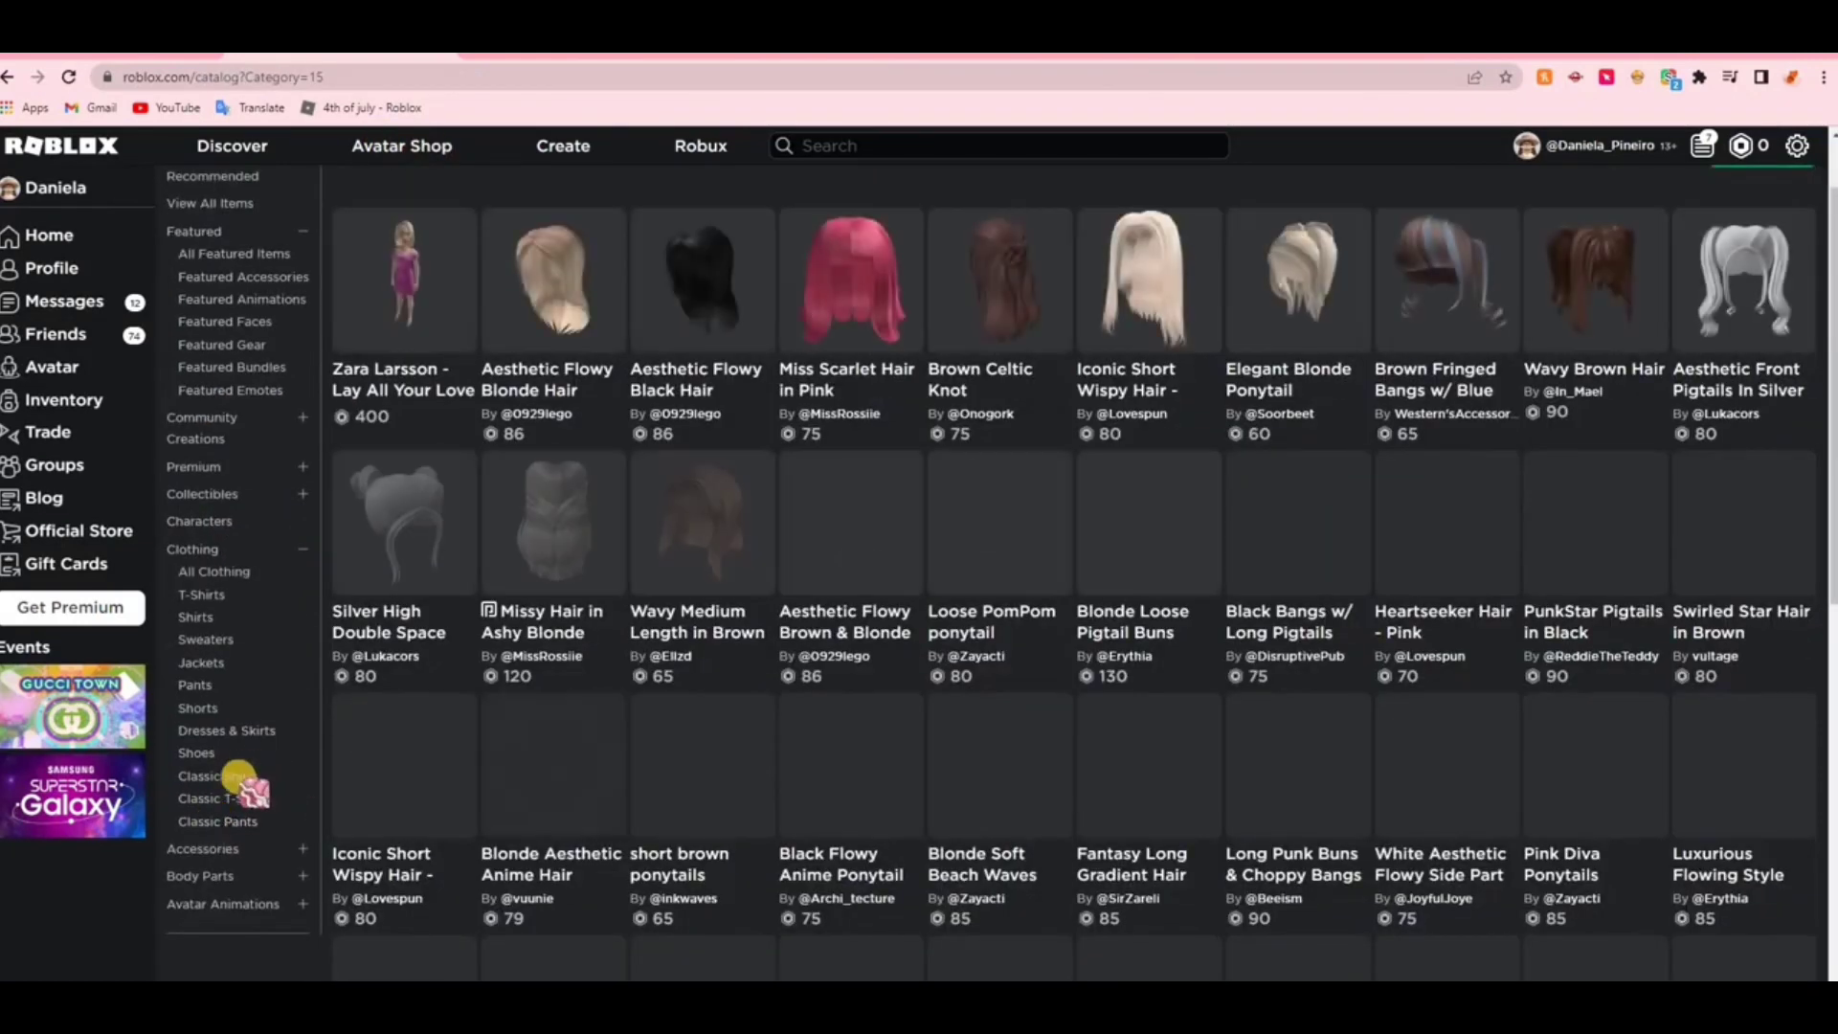
pyautogui.click(219, 776)
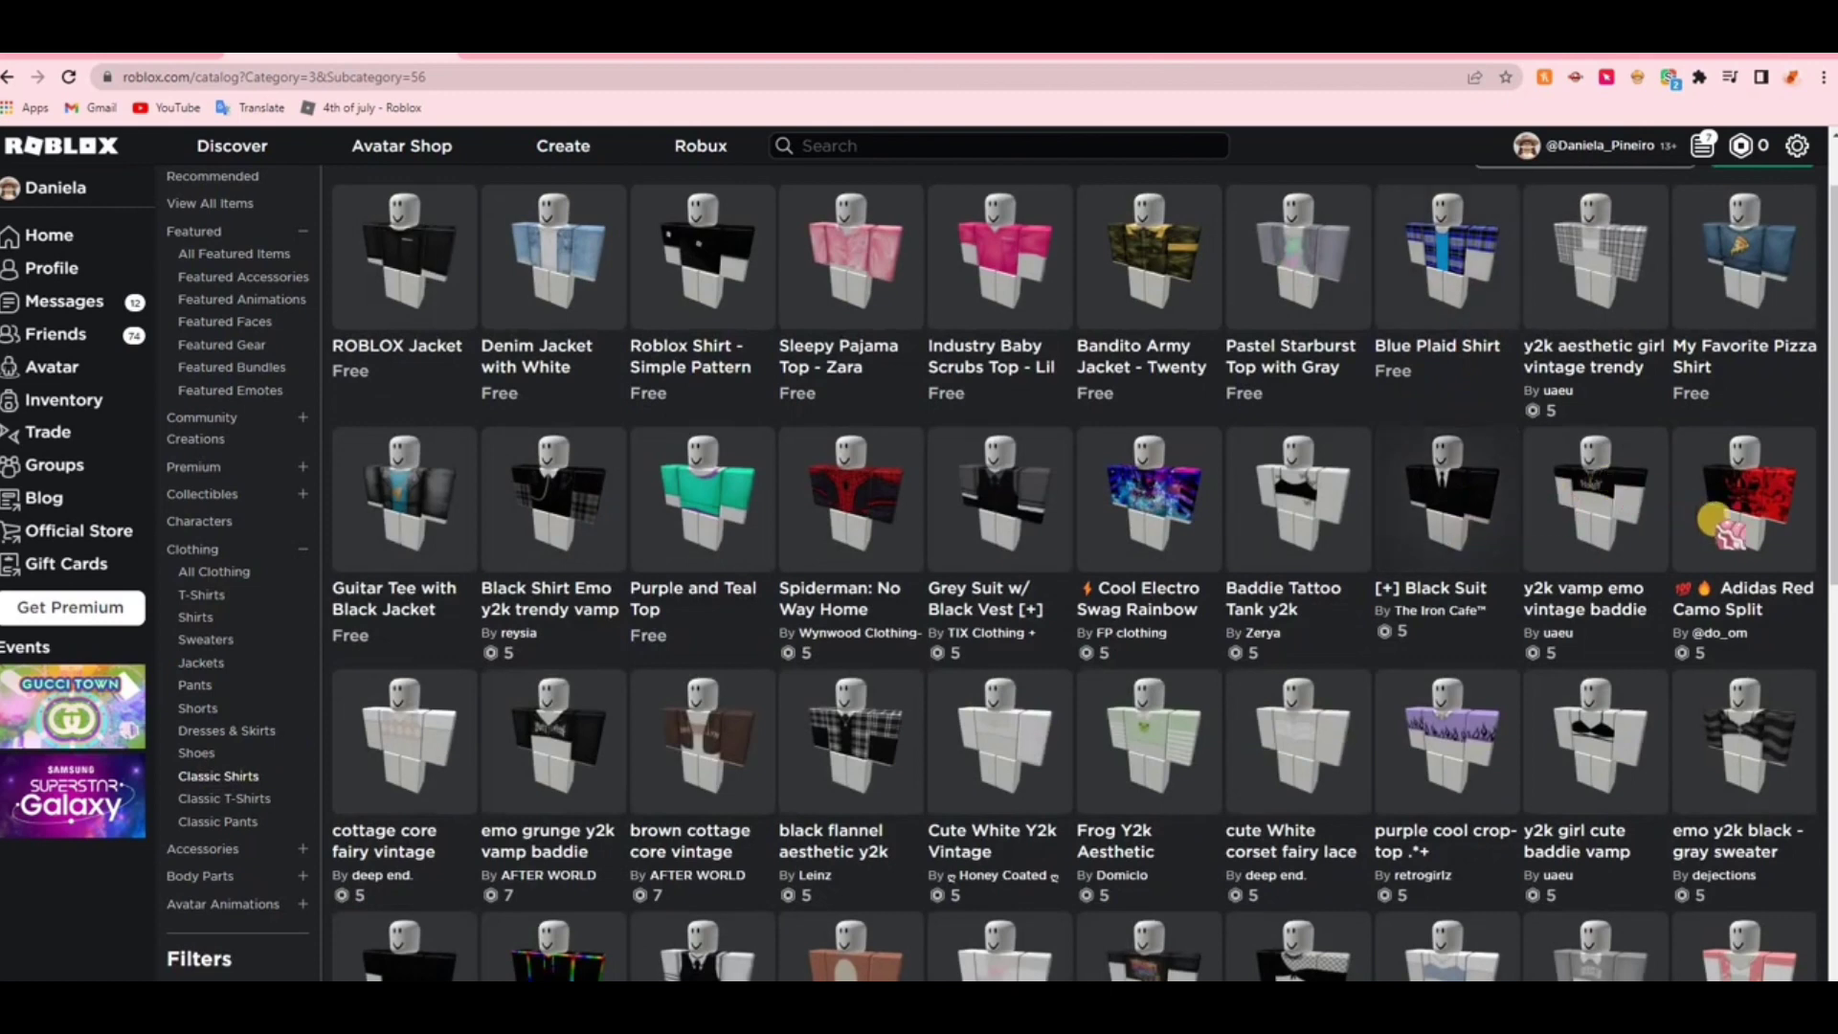
pyautogui.click(870, 778)
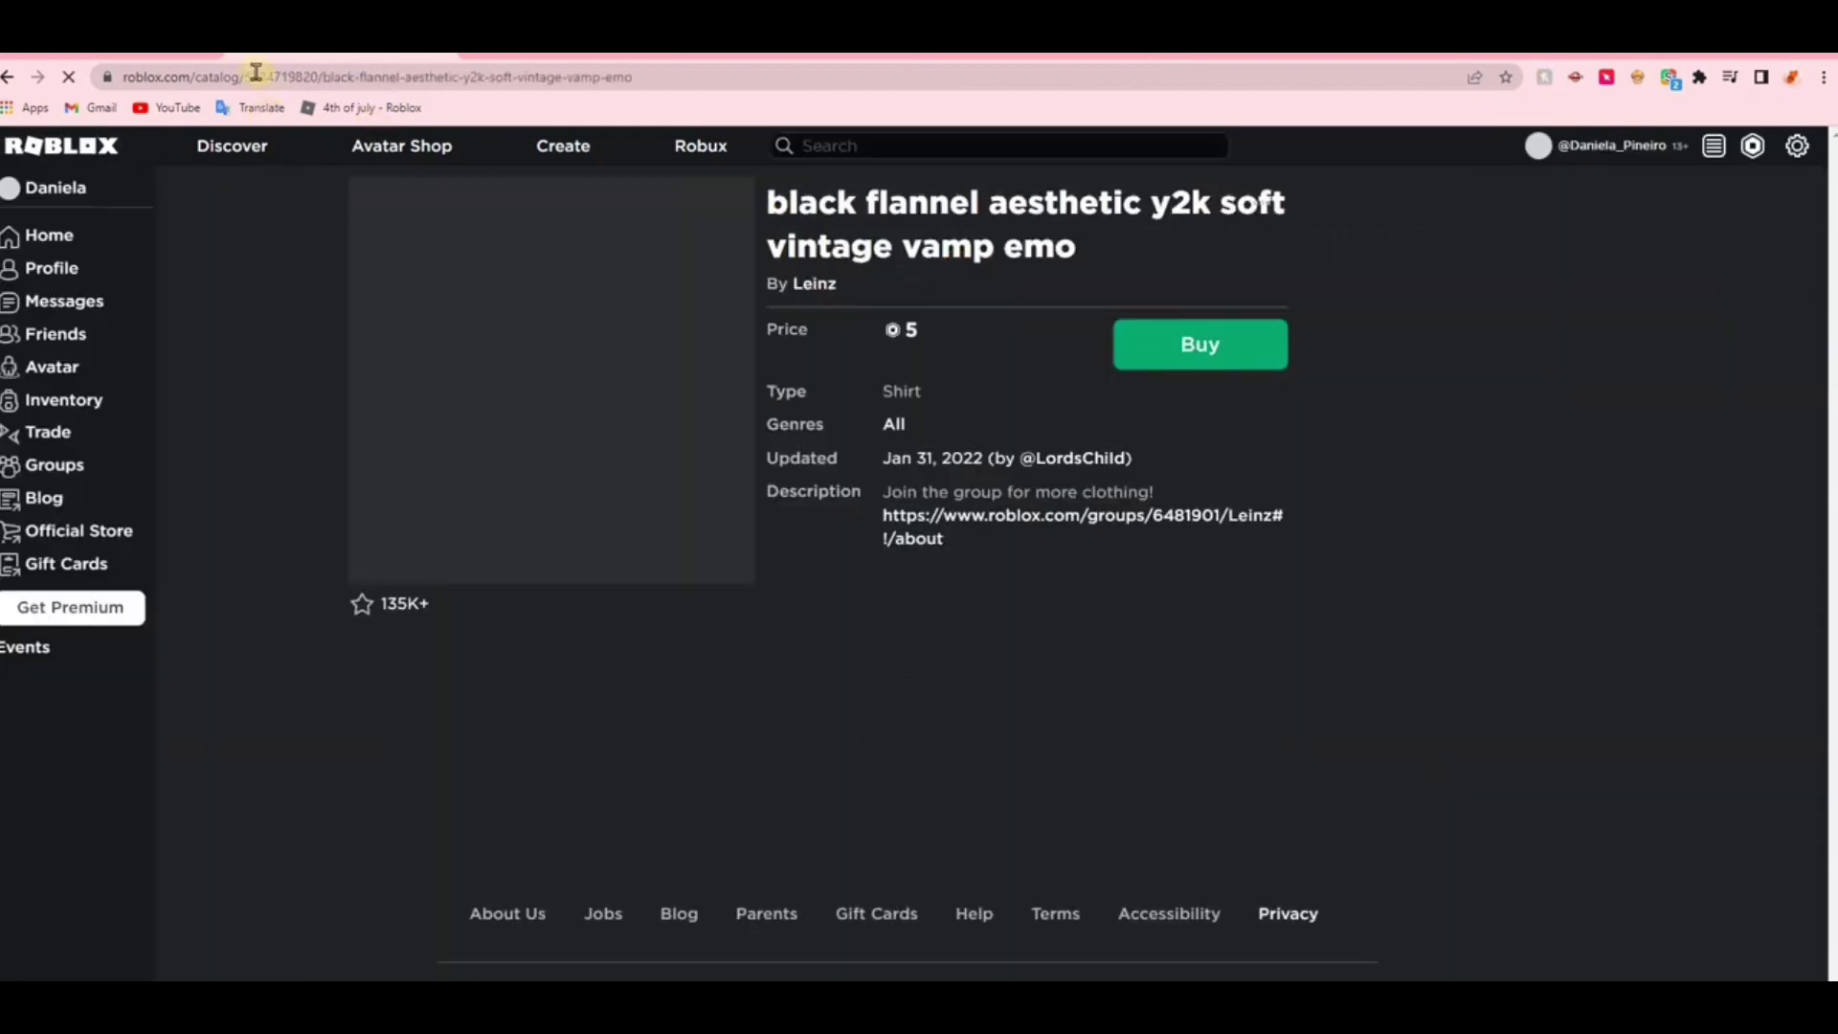
# Copy the flannel shirt page's address and return to Roblox Studio
pyautogui.click(259, 76)
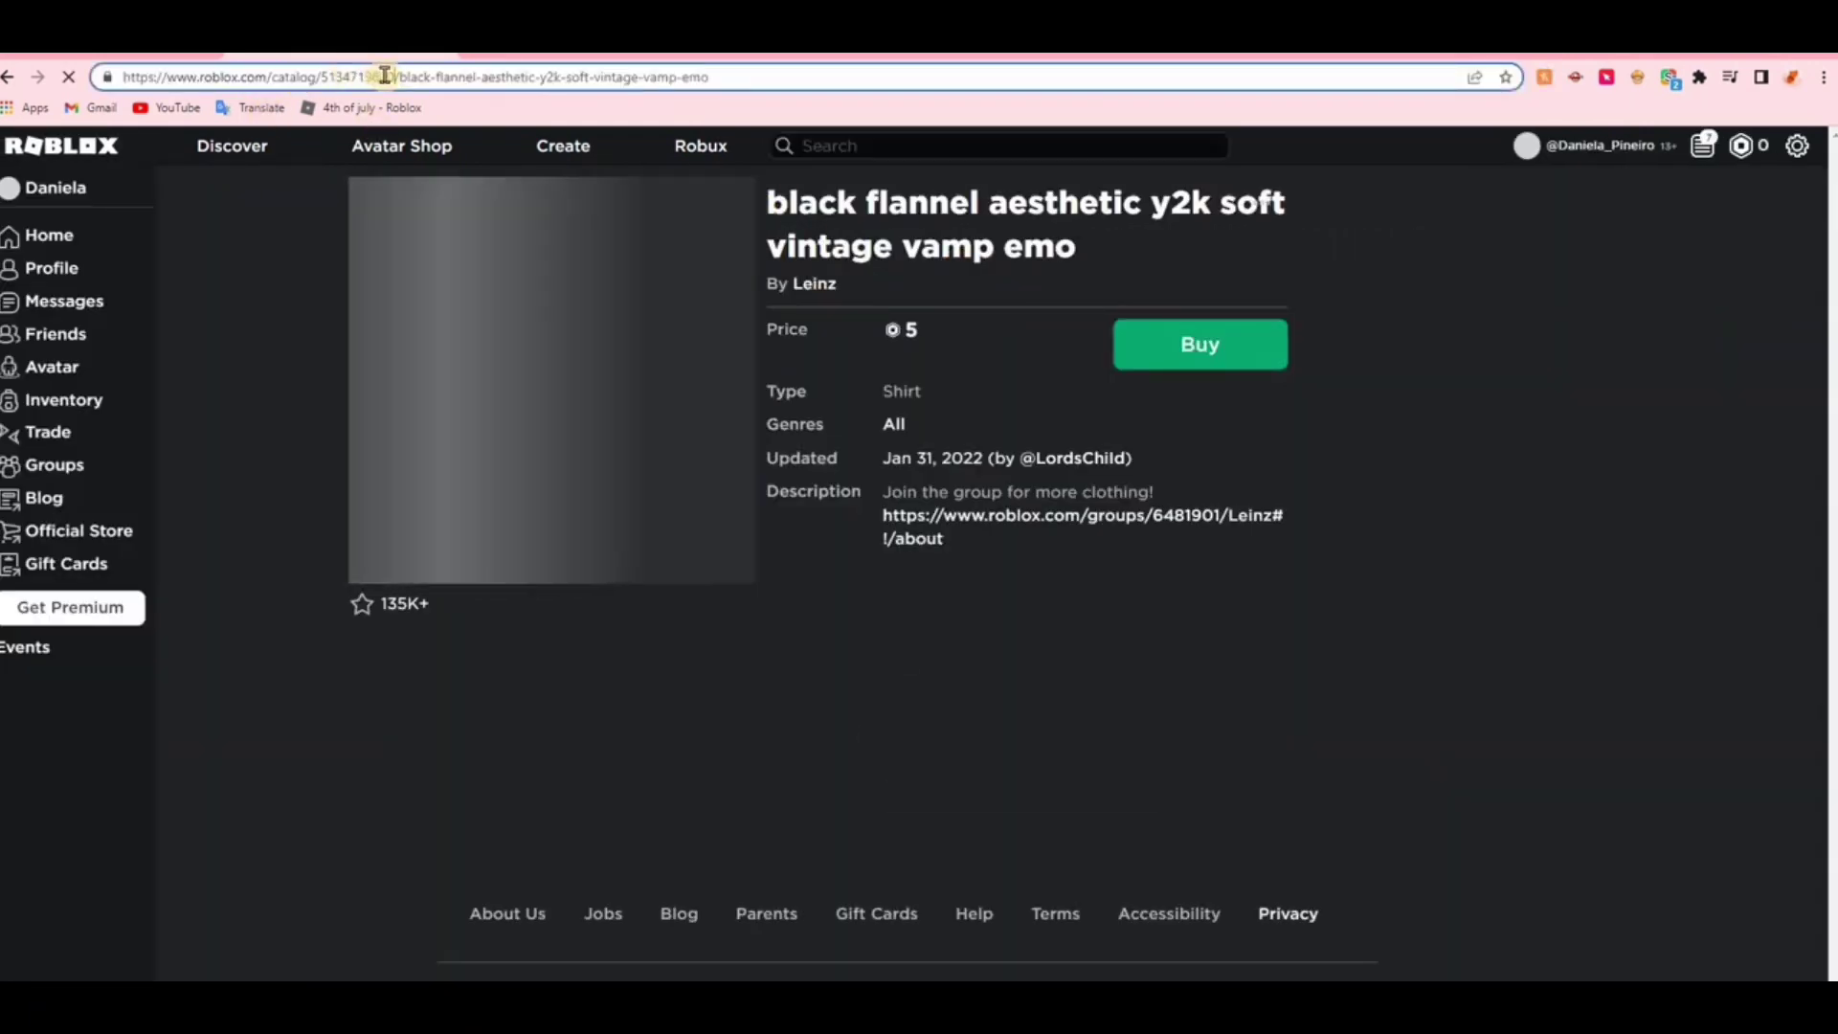
pyautogui.rightClick(384, 75)
pyautogui.click(388, 180)
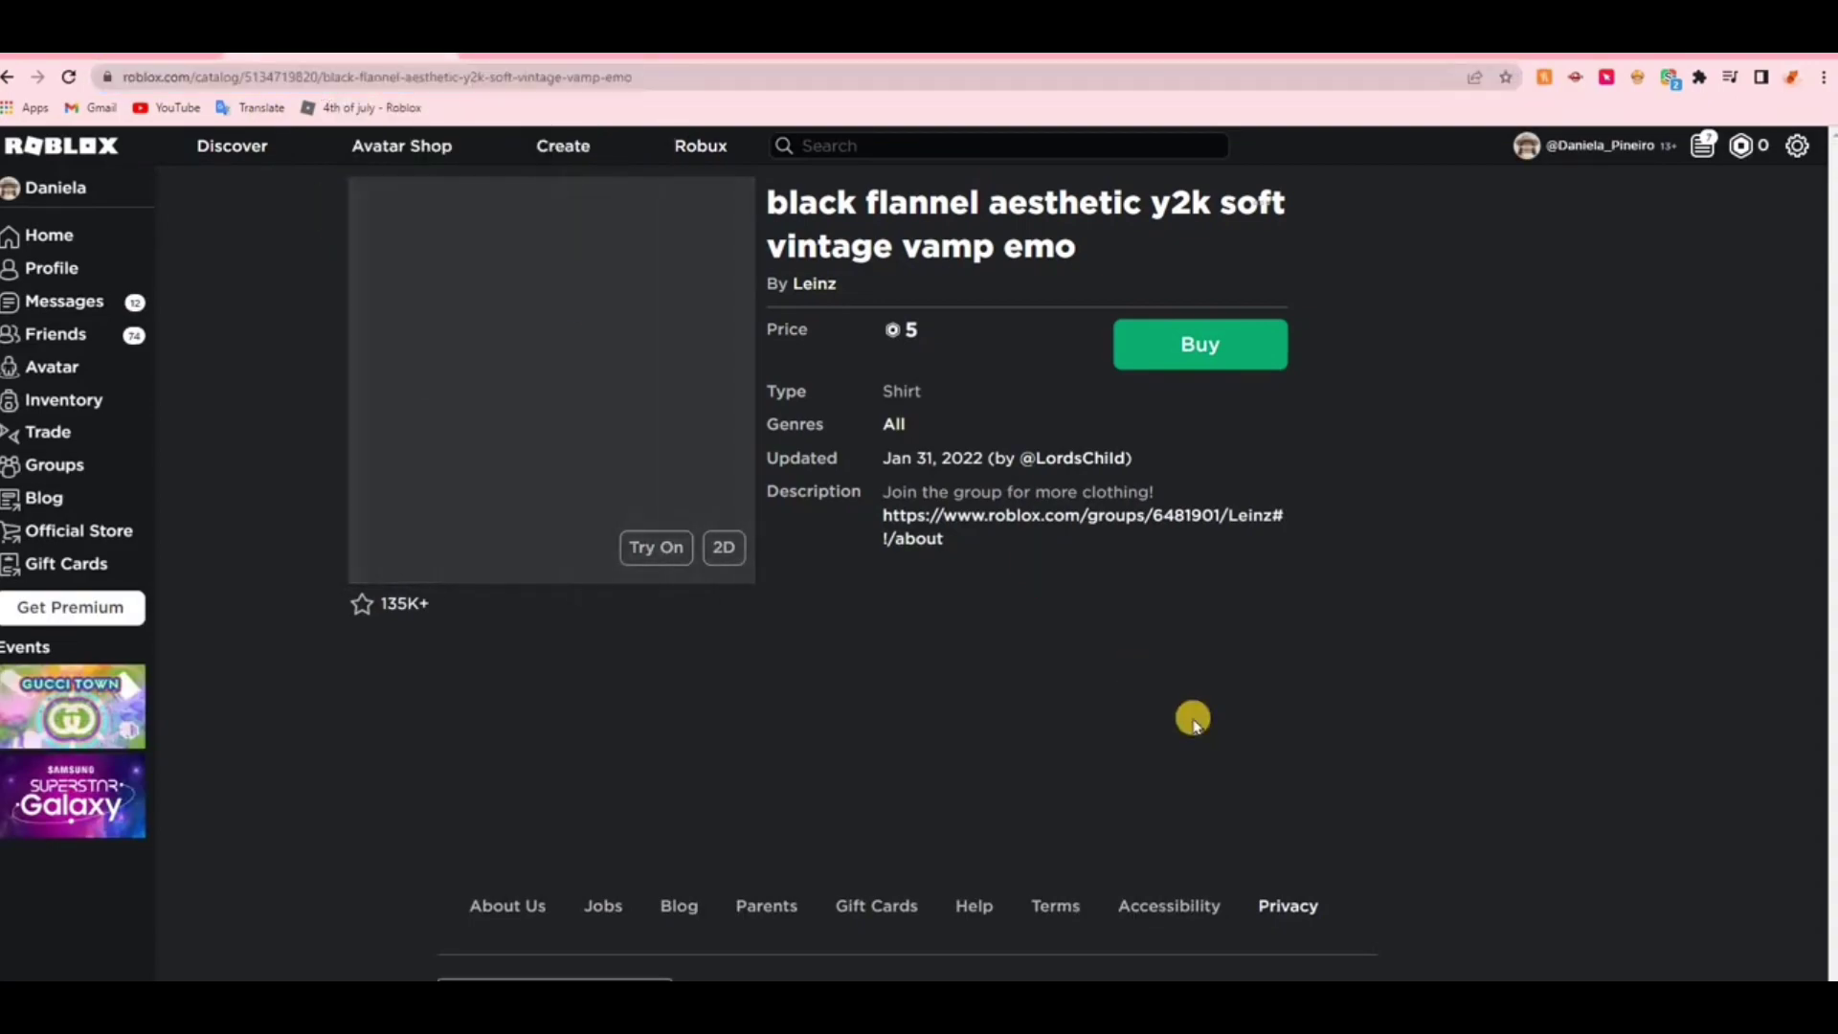
pyautogui.hotkey('alt', 'Tab')
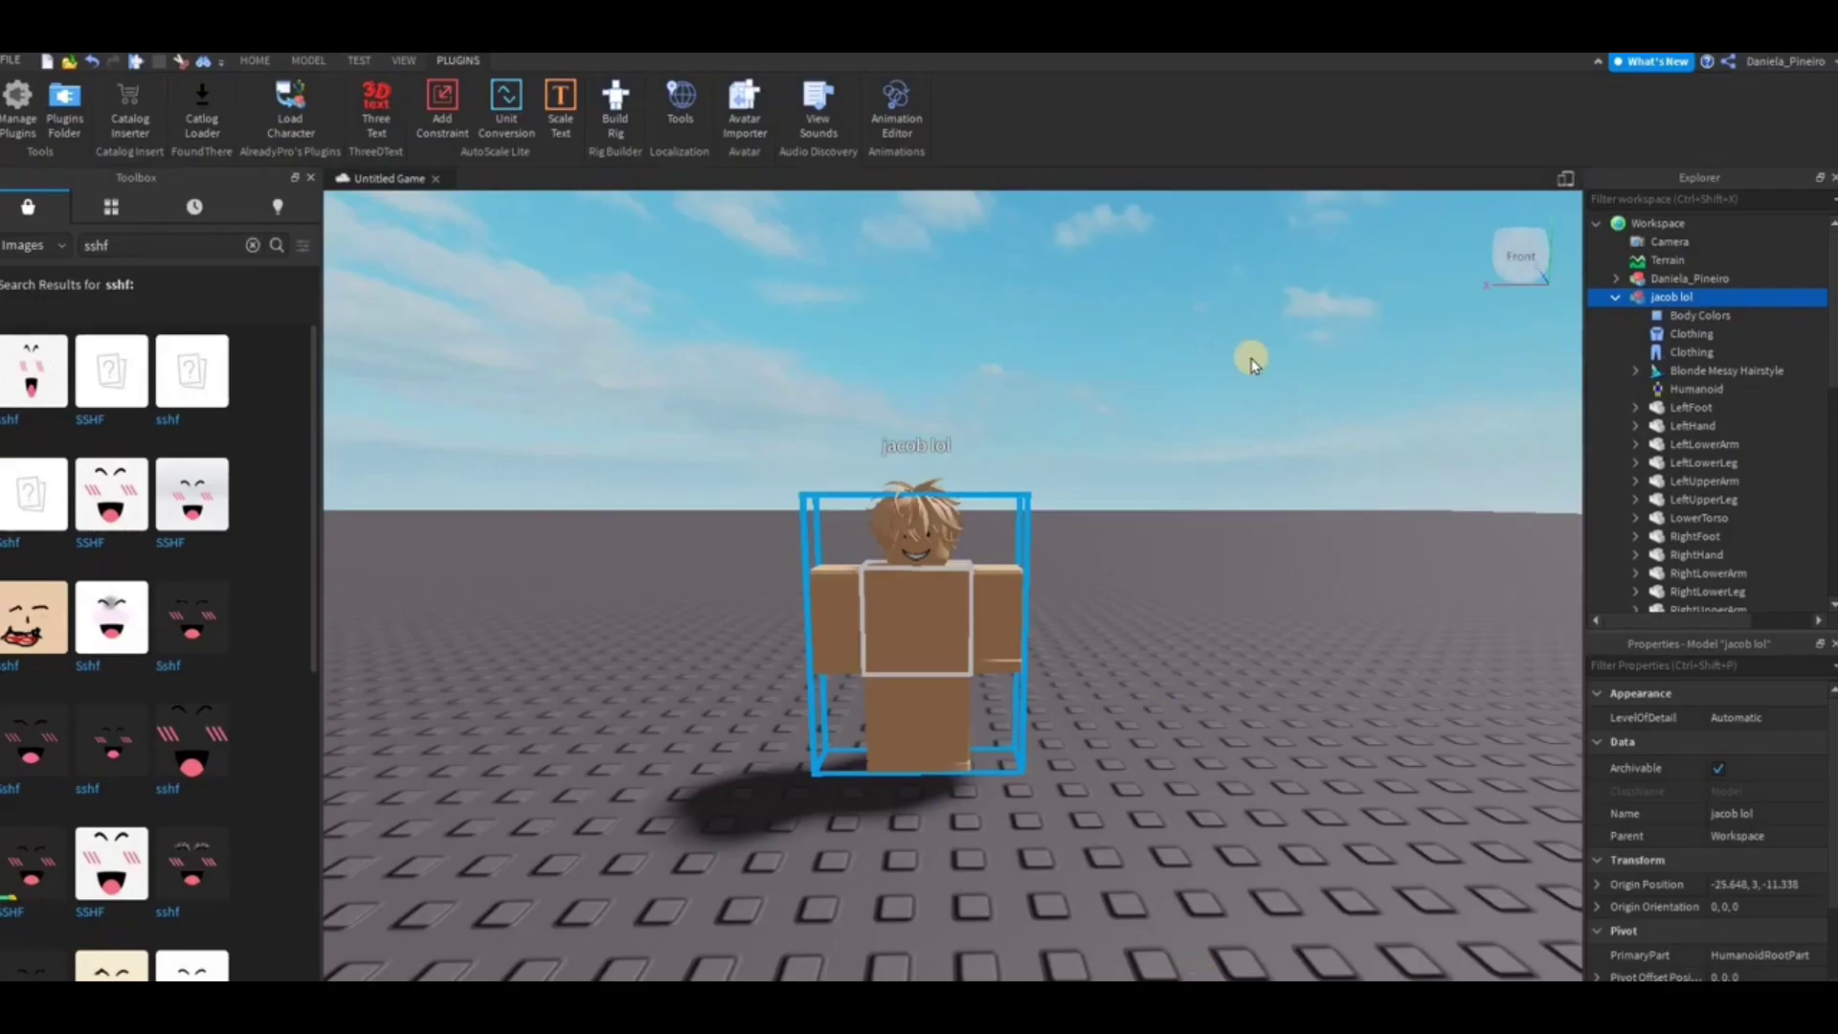
# Apply the black flannel shirt ID as the ShirtTemplate of jacob lol's Shirt
pyautogui.click(1661, 335)
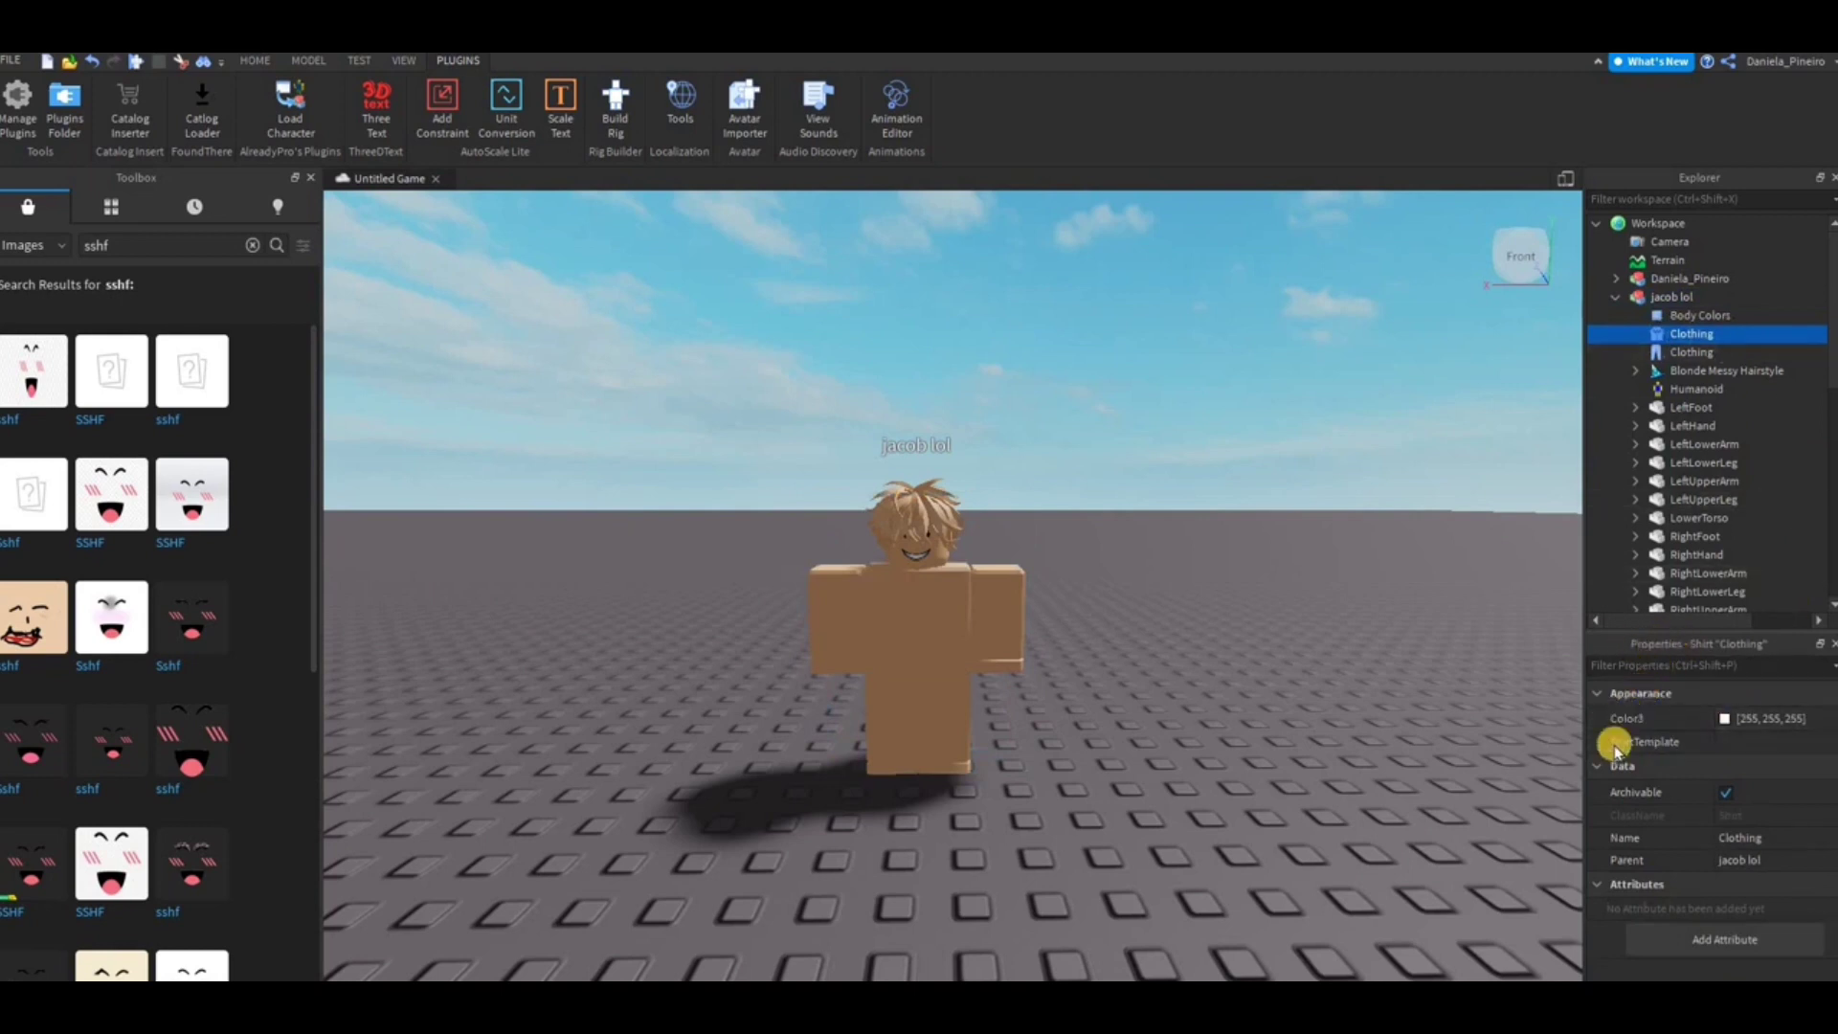
pyautogui.click(1755, 743)
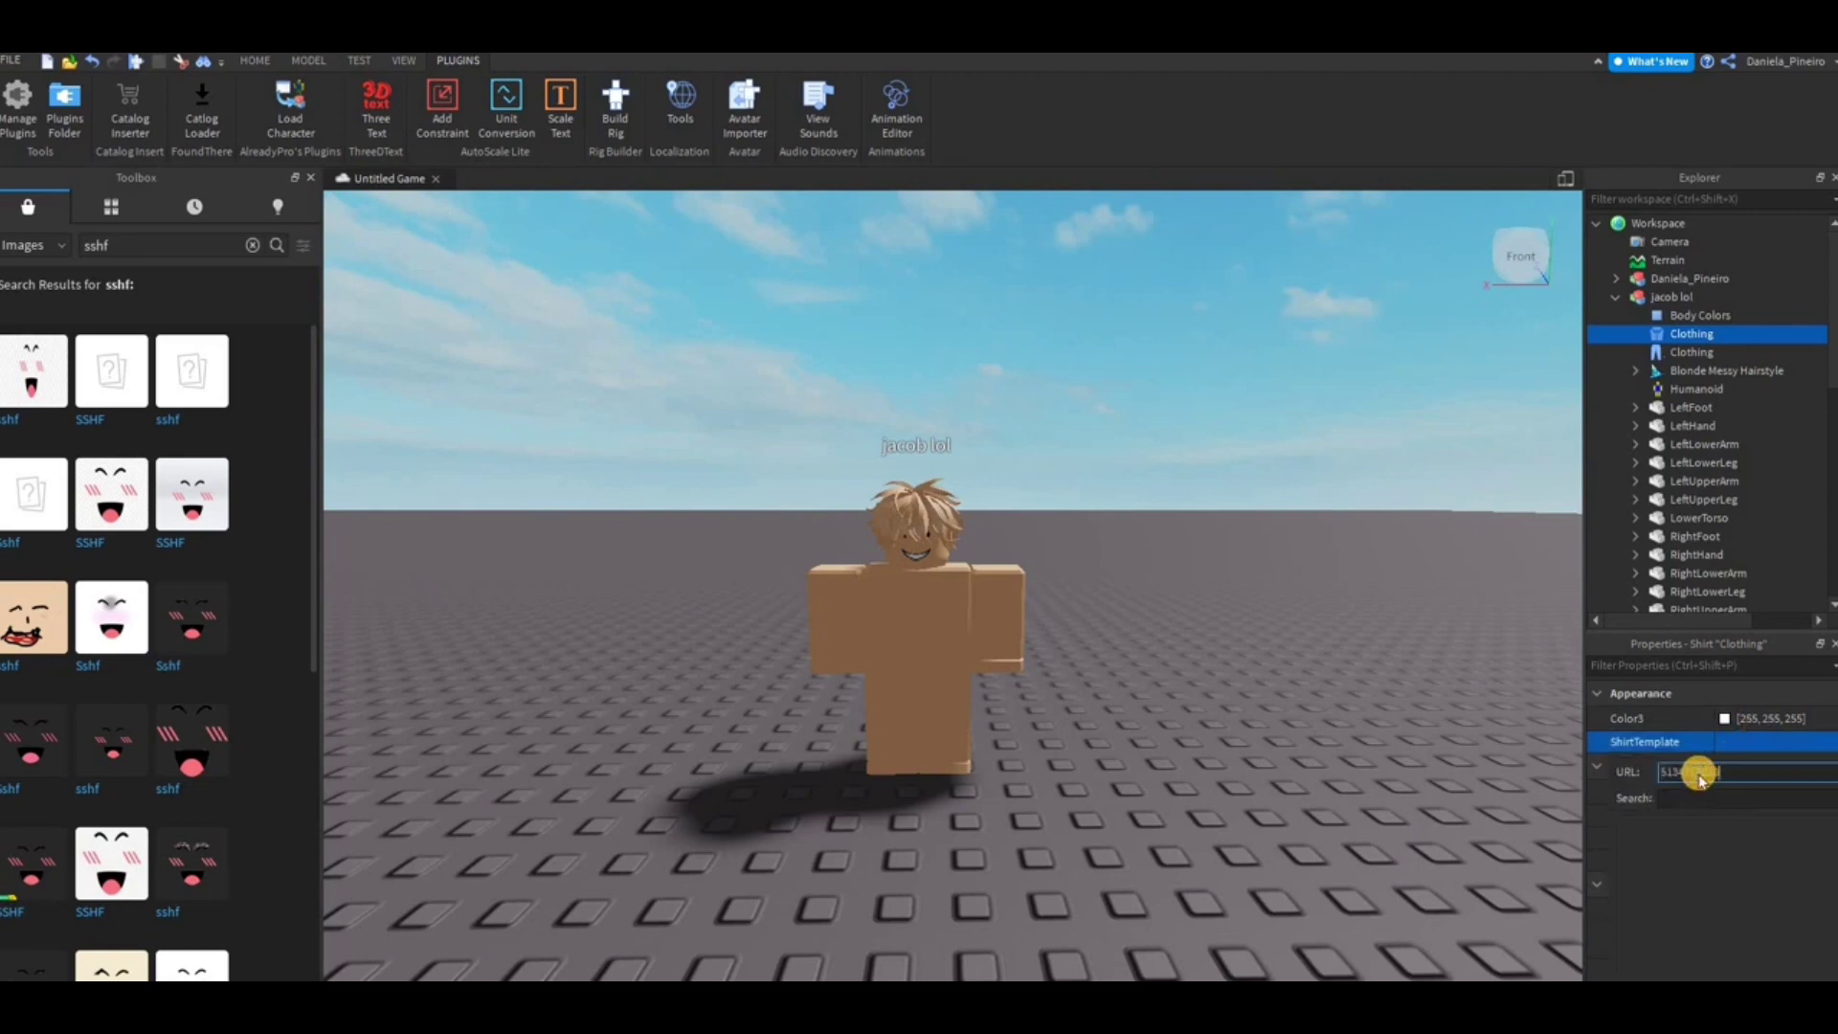
pyautogui.press('Return')
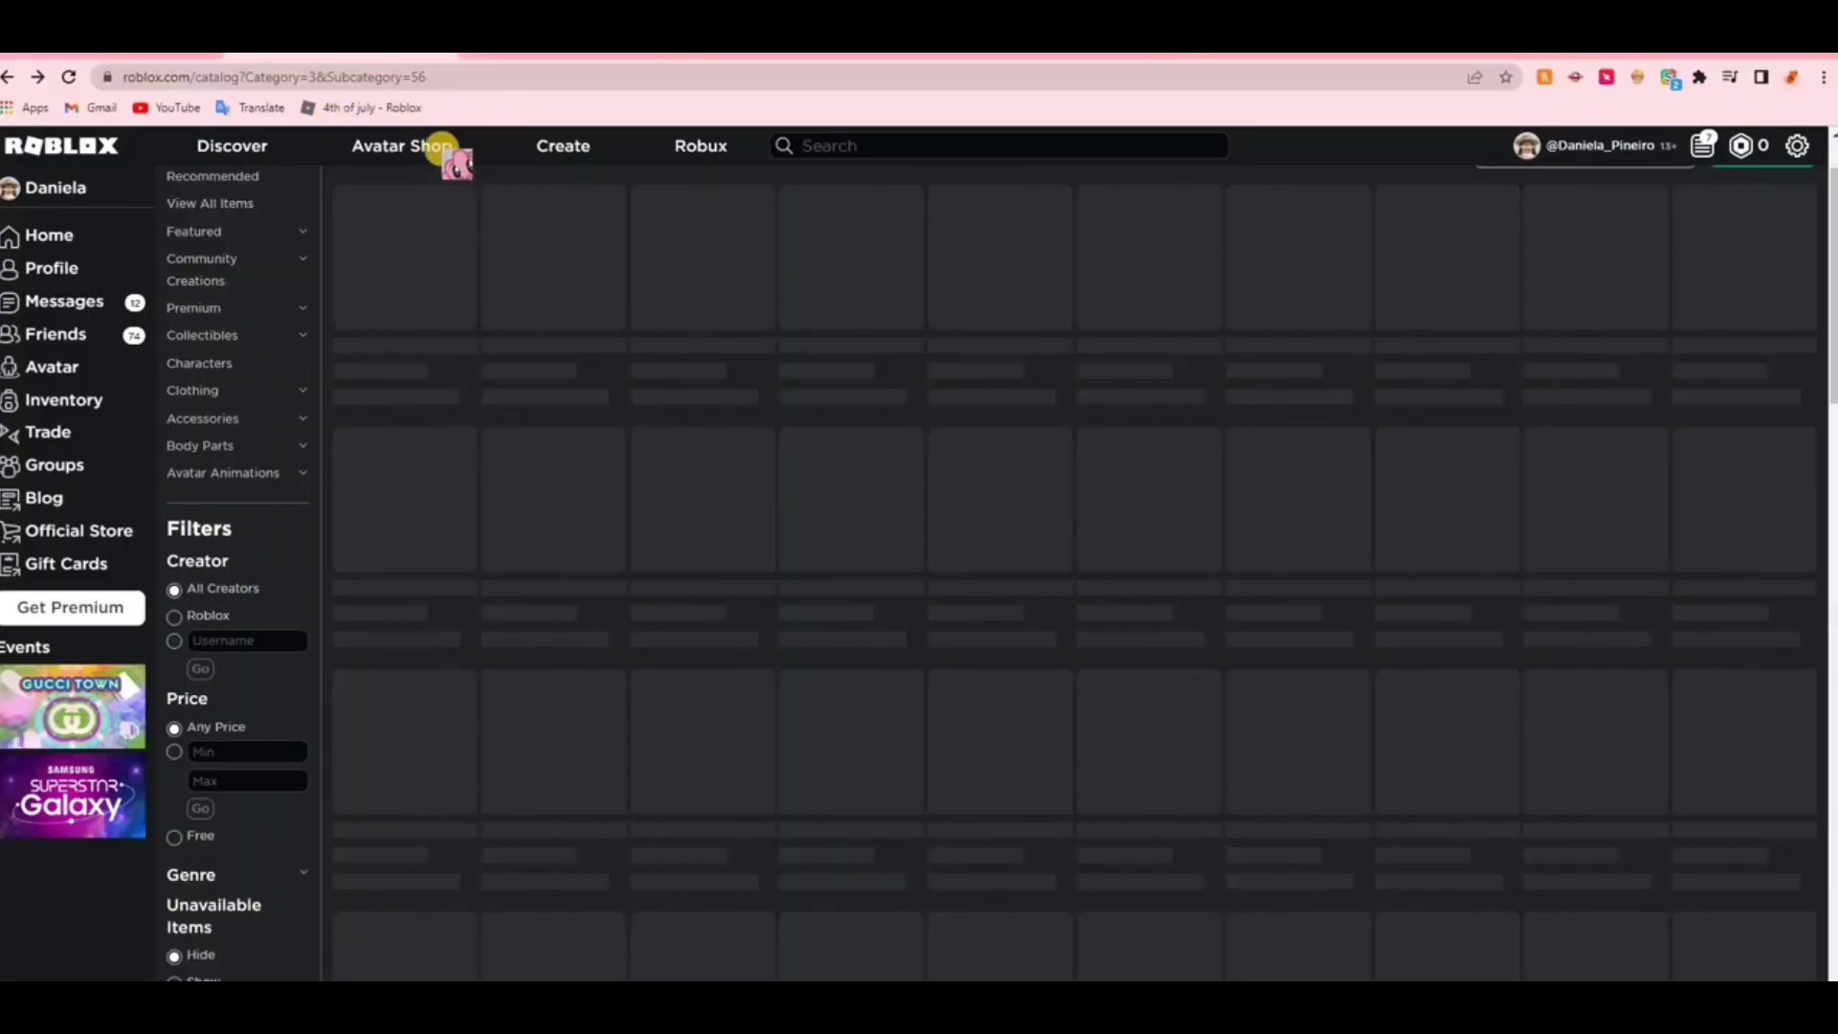
# Copy the nelk boys x champion black joggers ID and start editing the Pants object's PantsTemplate
pyautogui.click(218, 660)
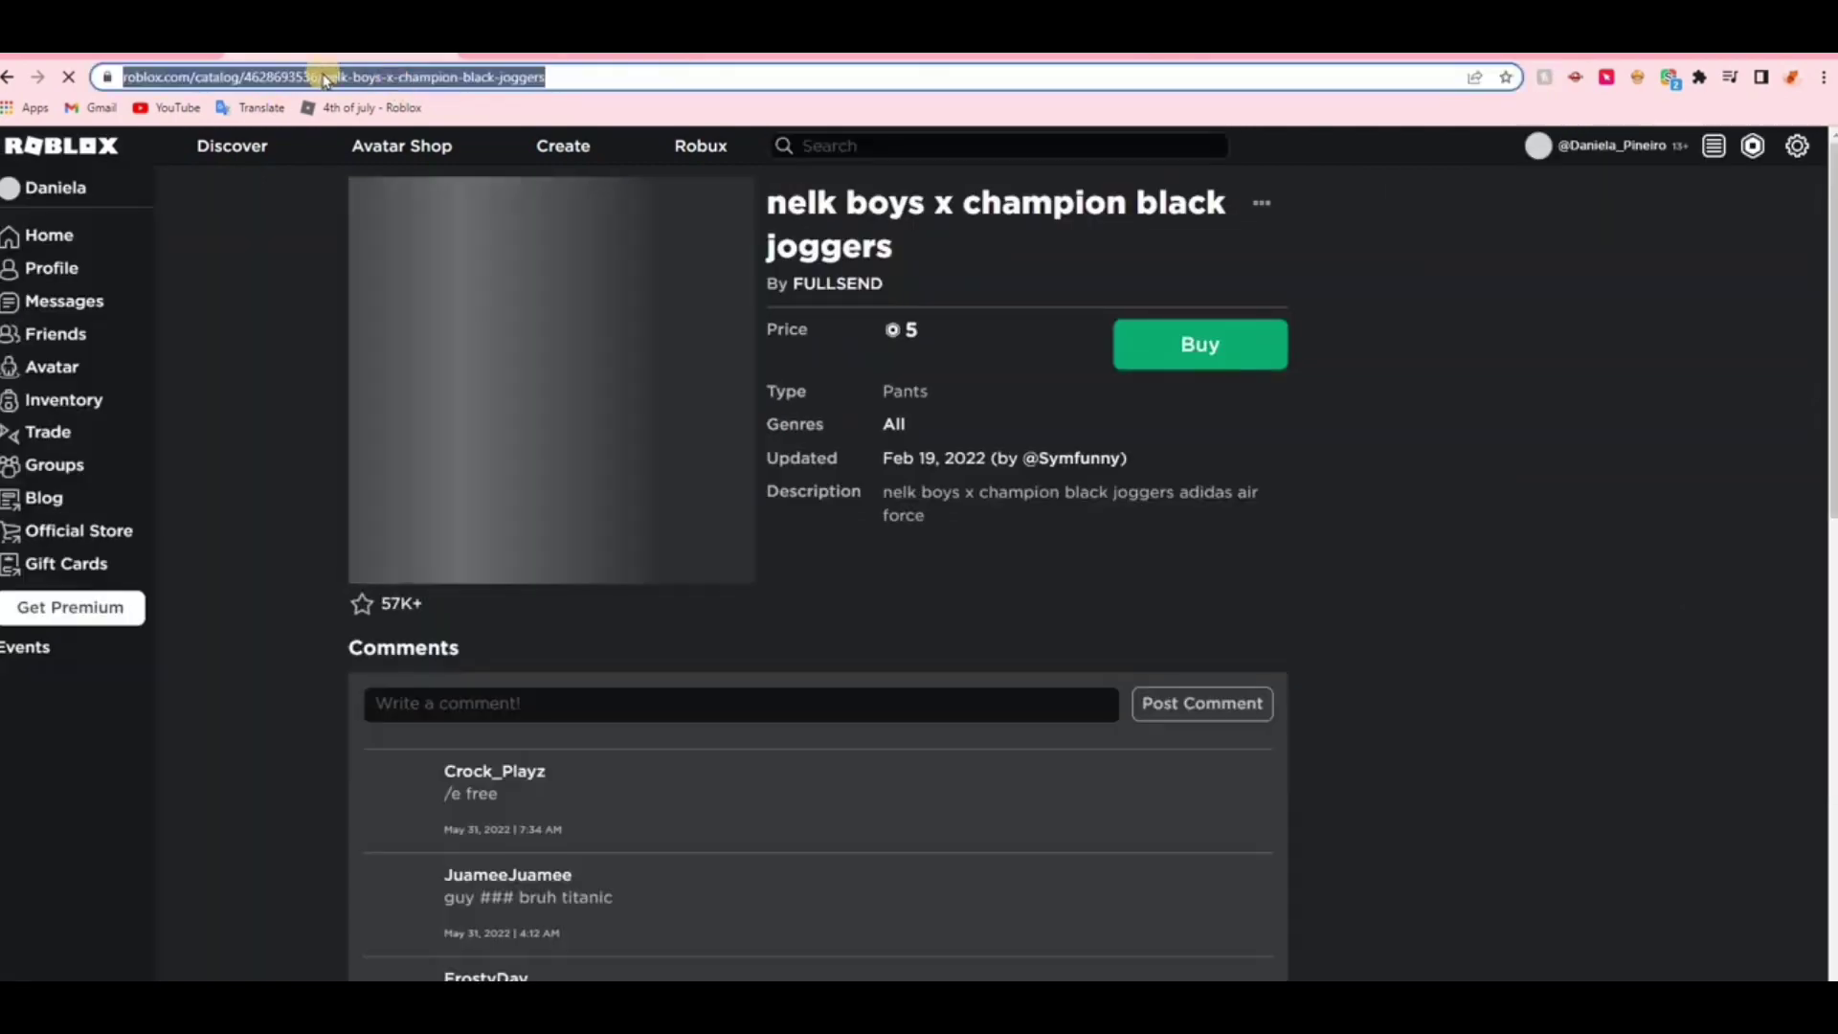
pyautogui.doubleClick(359, 76)
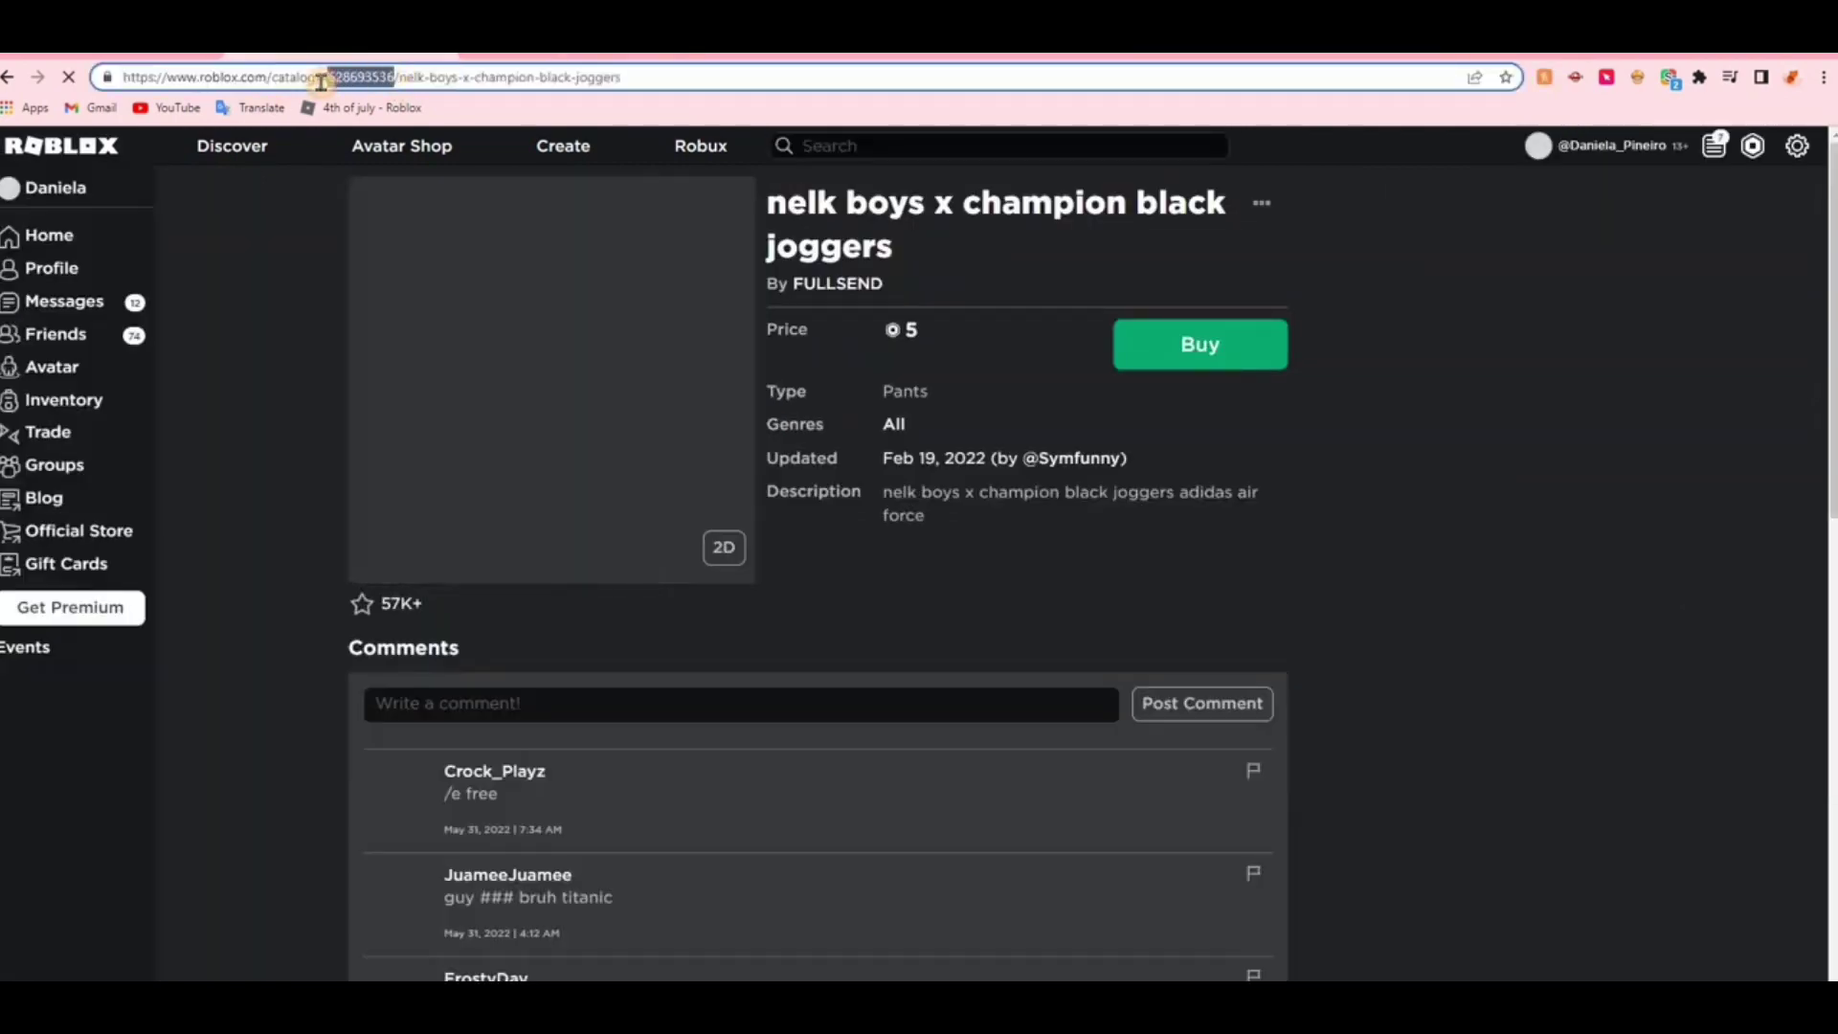
pyautogui.rightClick(359, 76)
pyautogui.click(397, 169)
pyautogui.click(1277, 943)
pyautogui.click(1620, 742)
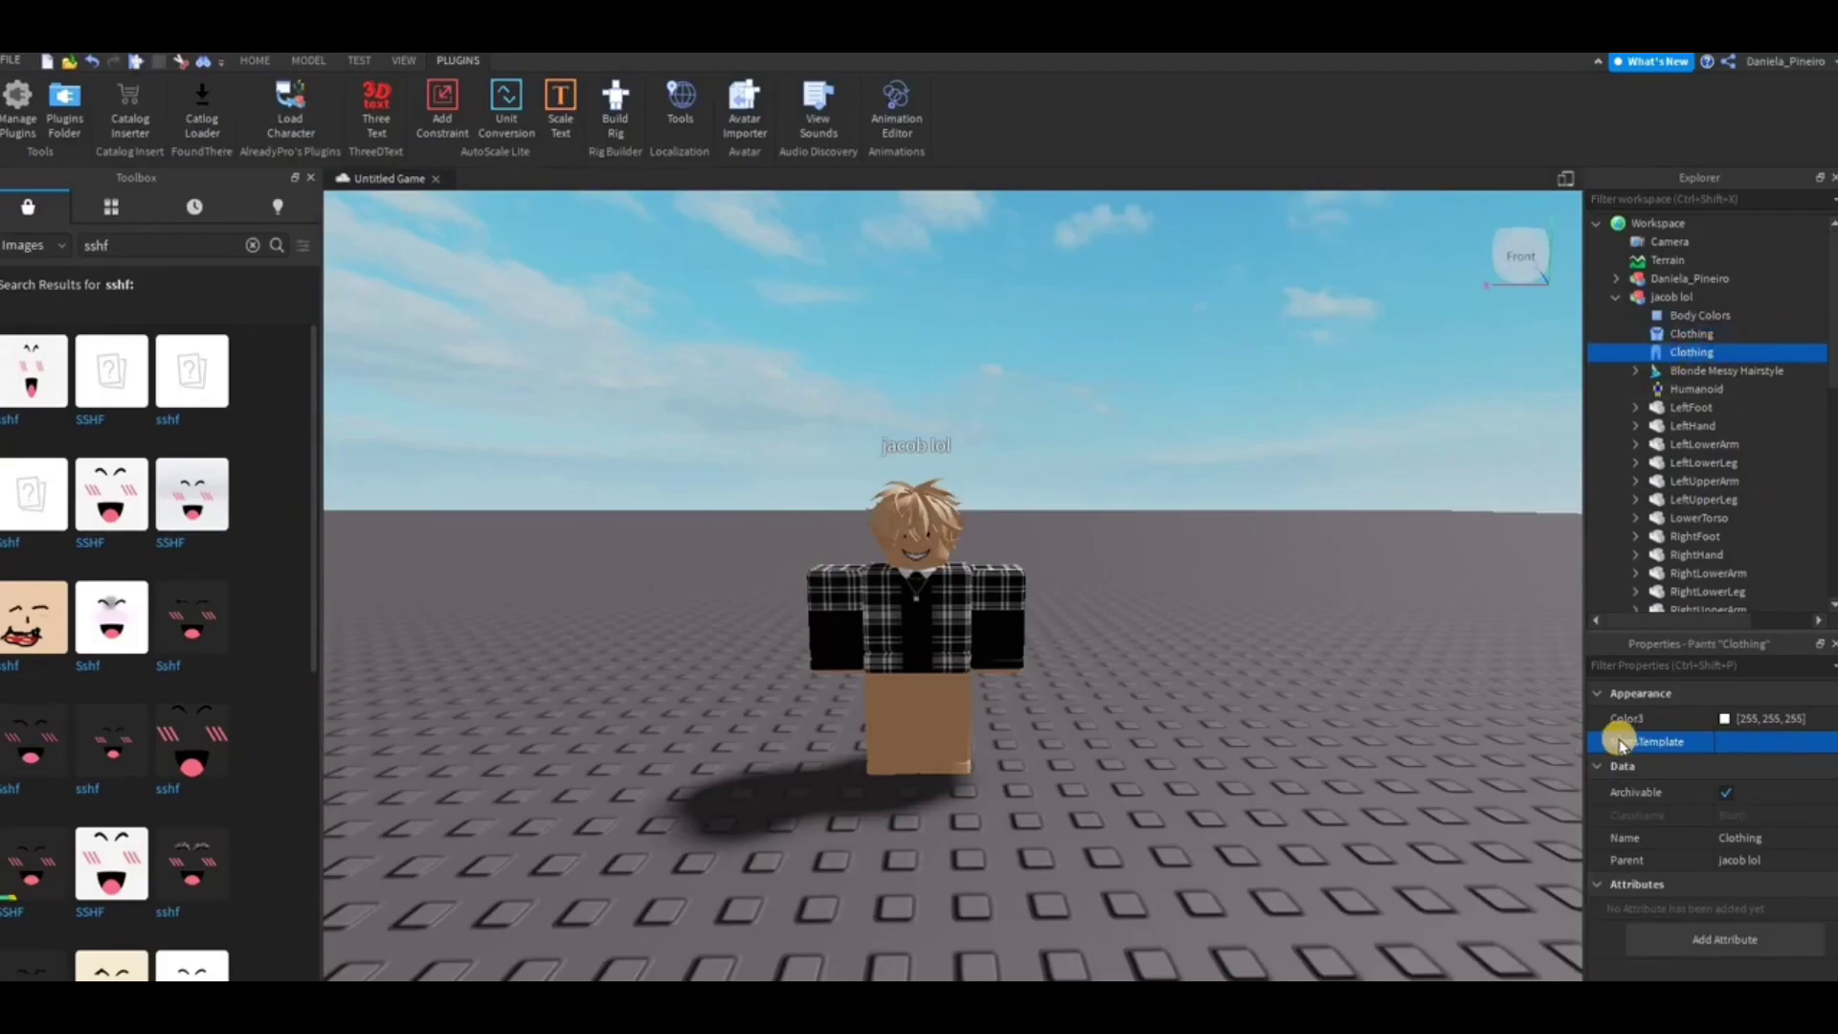
pyautogui.click(1745, 744)
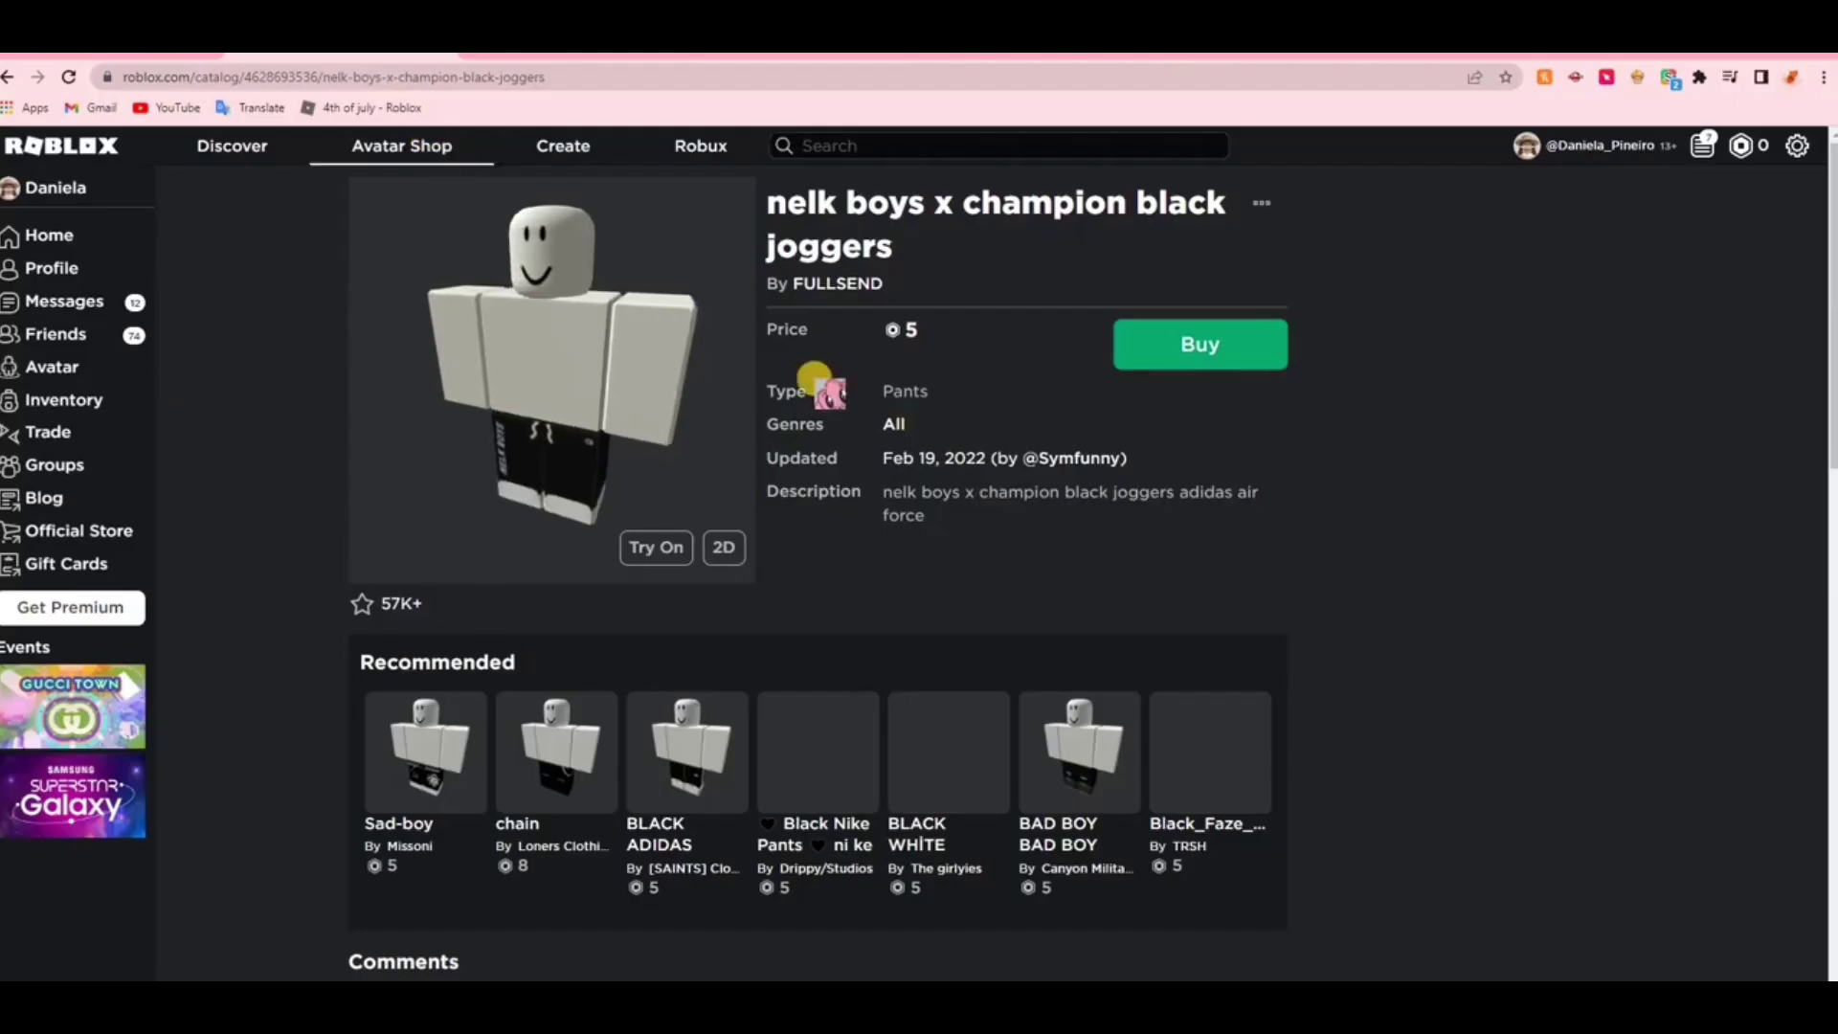
# Copy the Medical Mask (Black) item ID from its Accessories catalog page
pyautogui.hotkey('alt', 'Left')
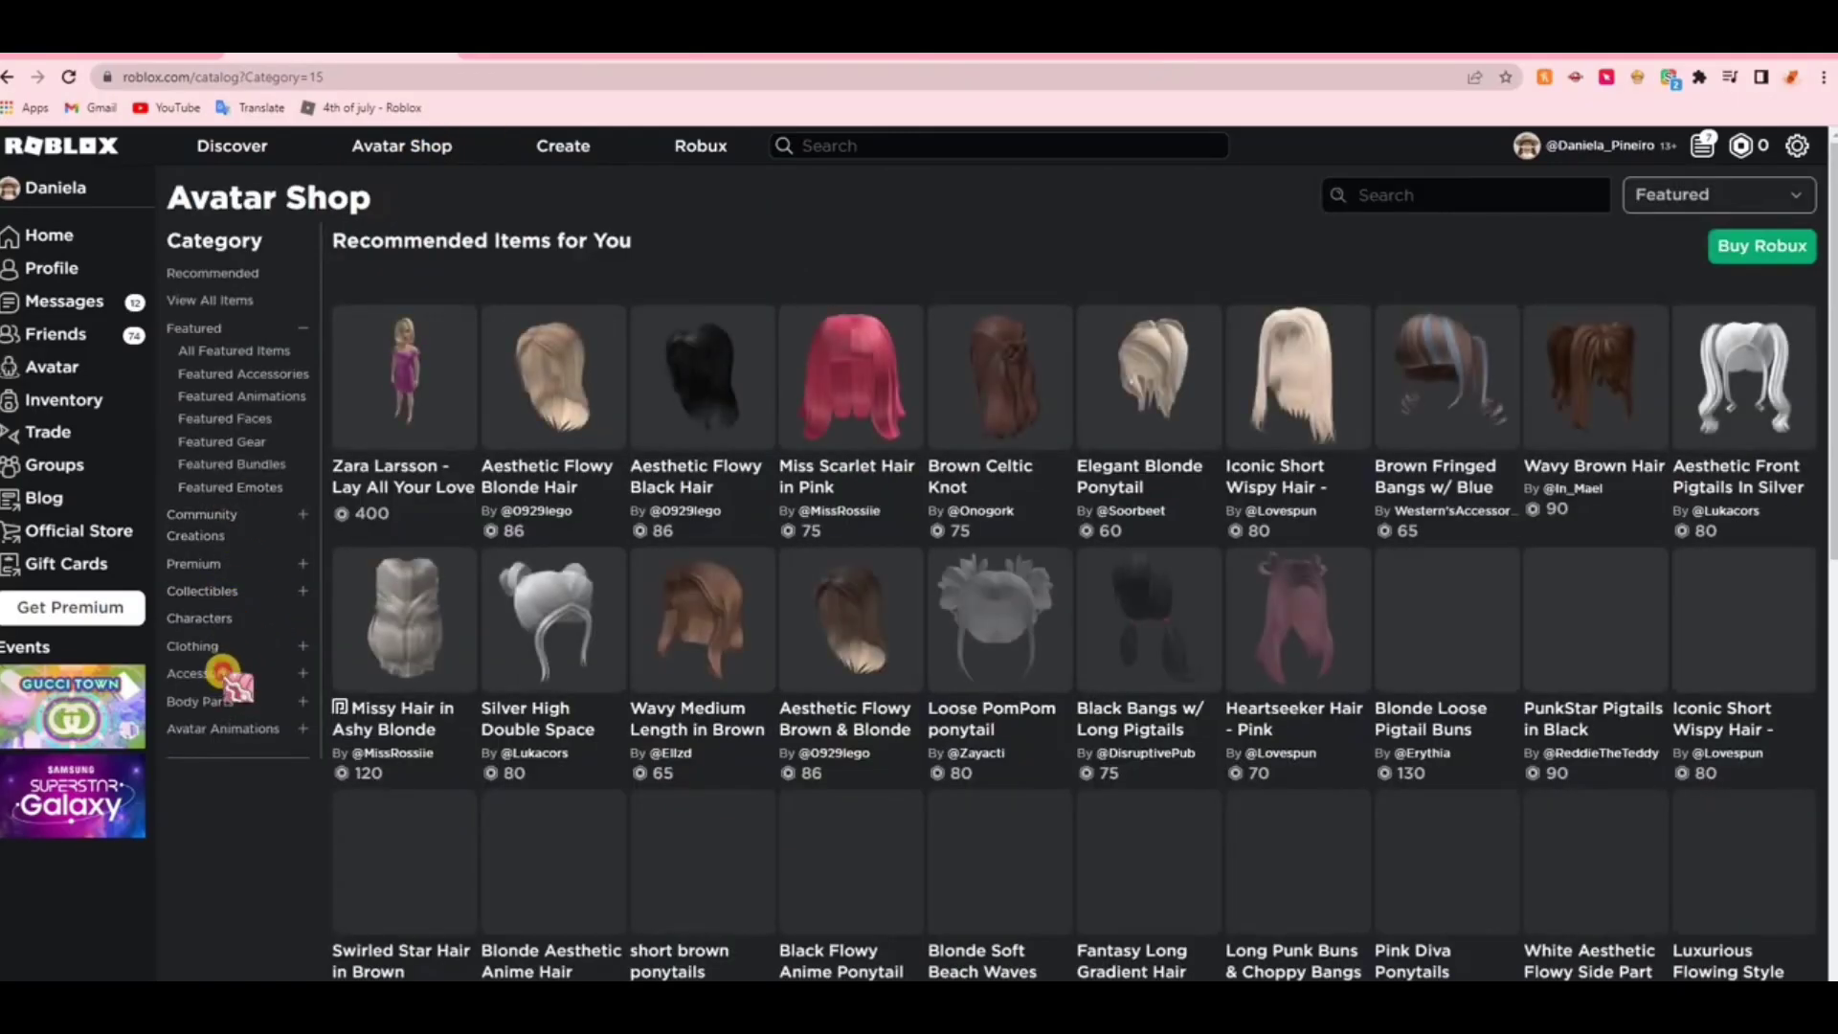
pyautogui.click(222, 673)
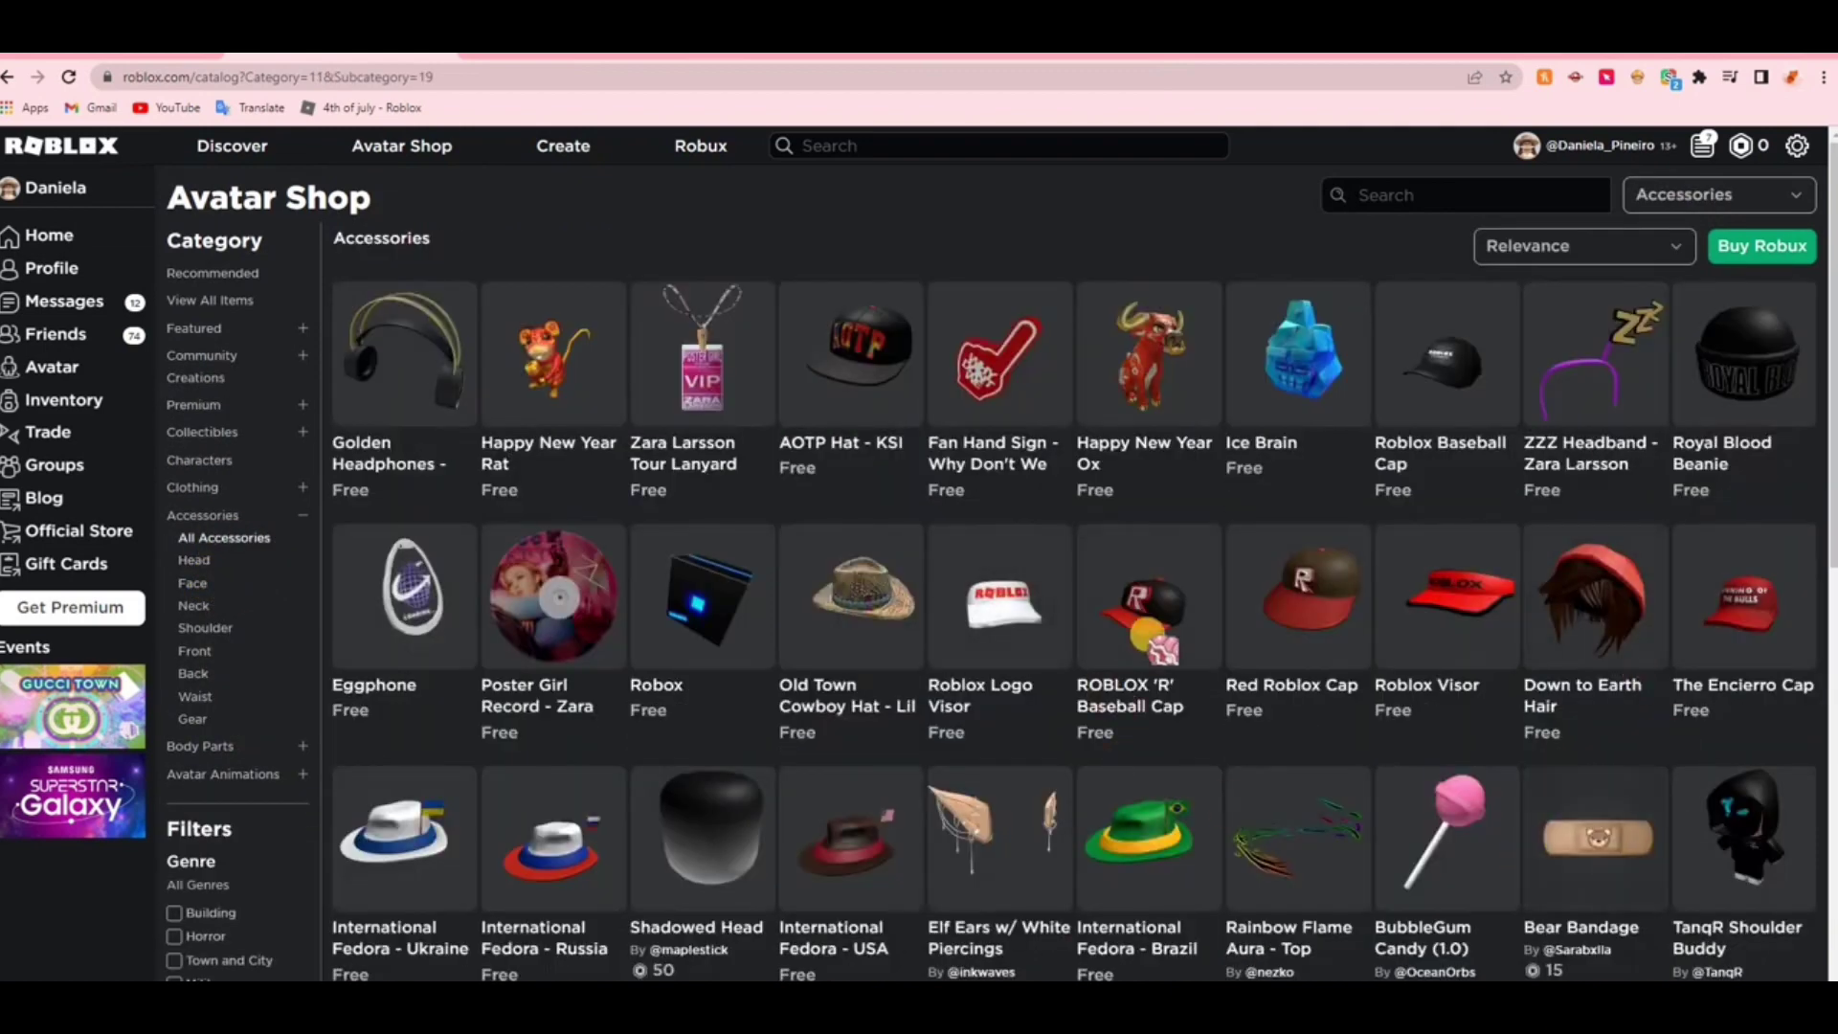
pyautogui.scroll(-1, 1828, 522)
pyautogui.scroll(-8, 894, 727)
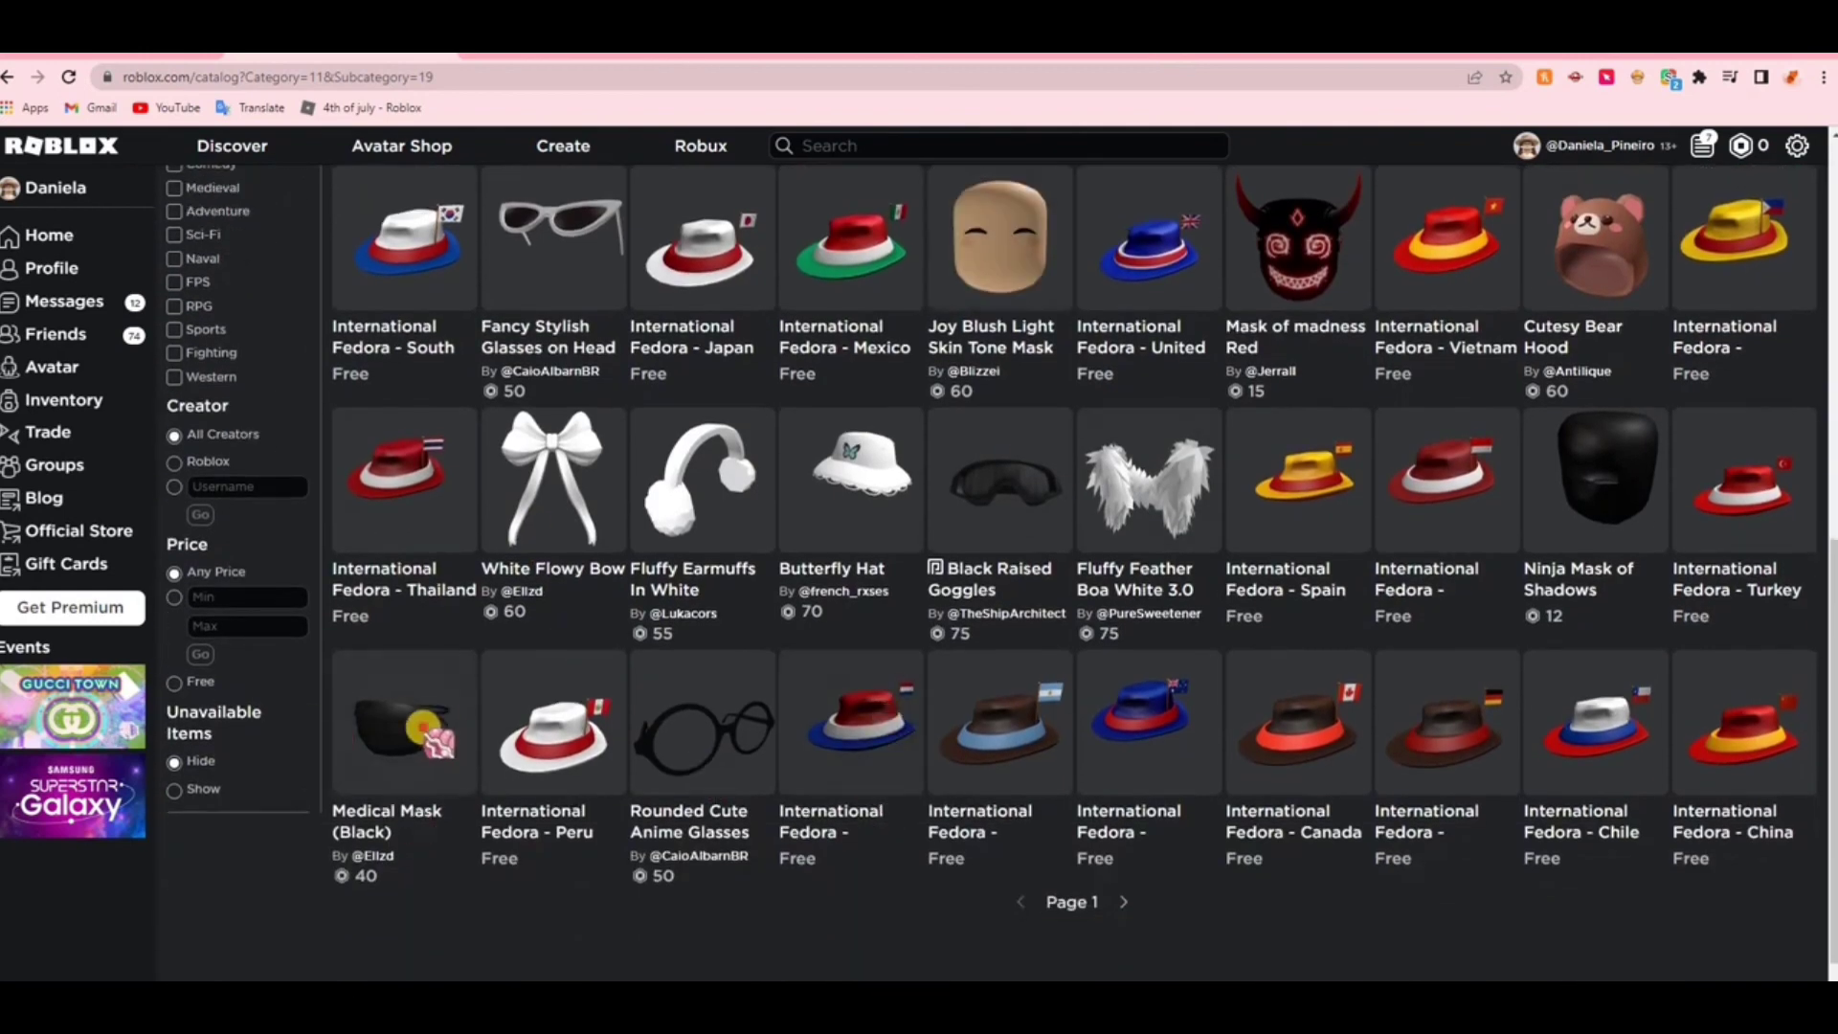
pyautogui.click(388, 716)
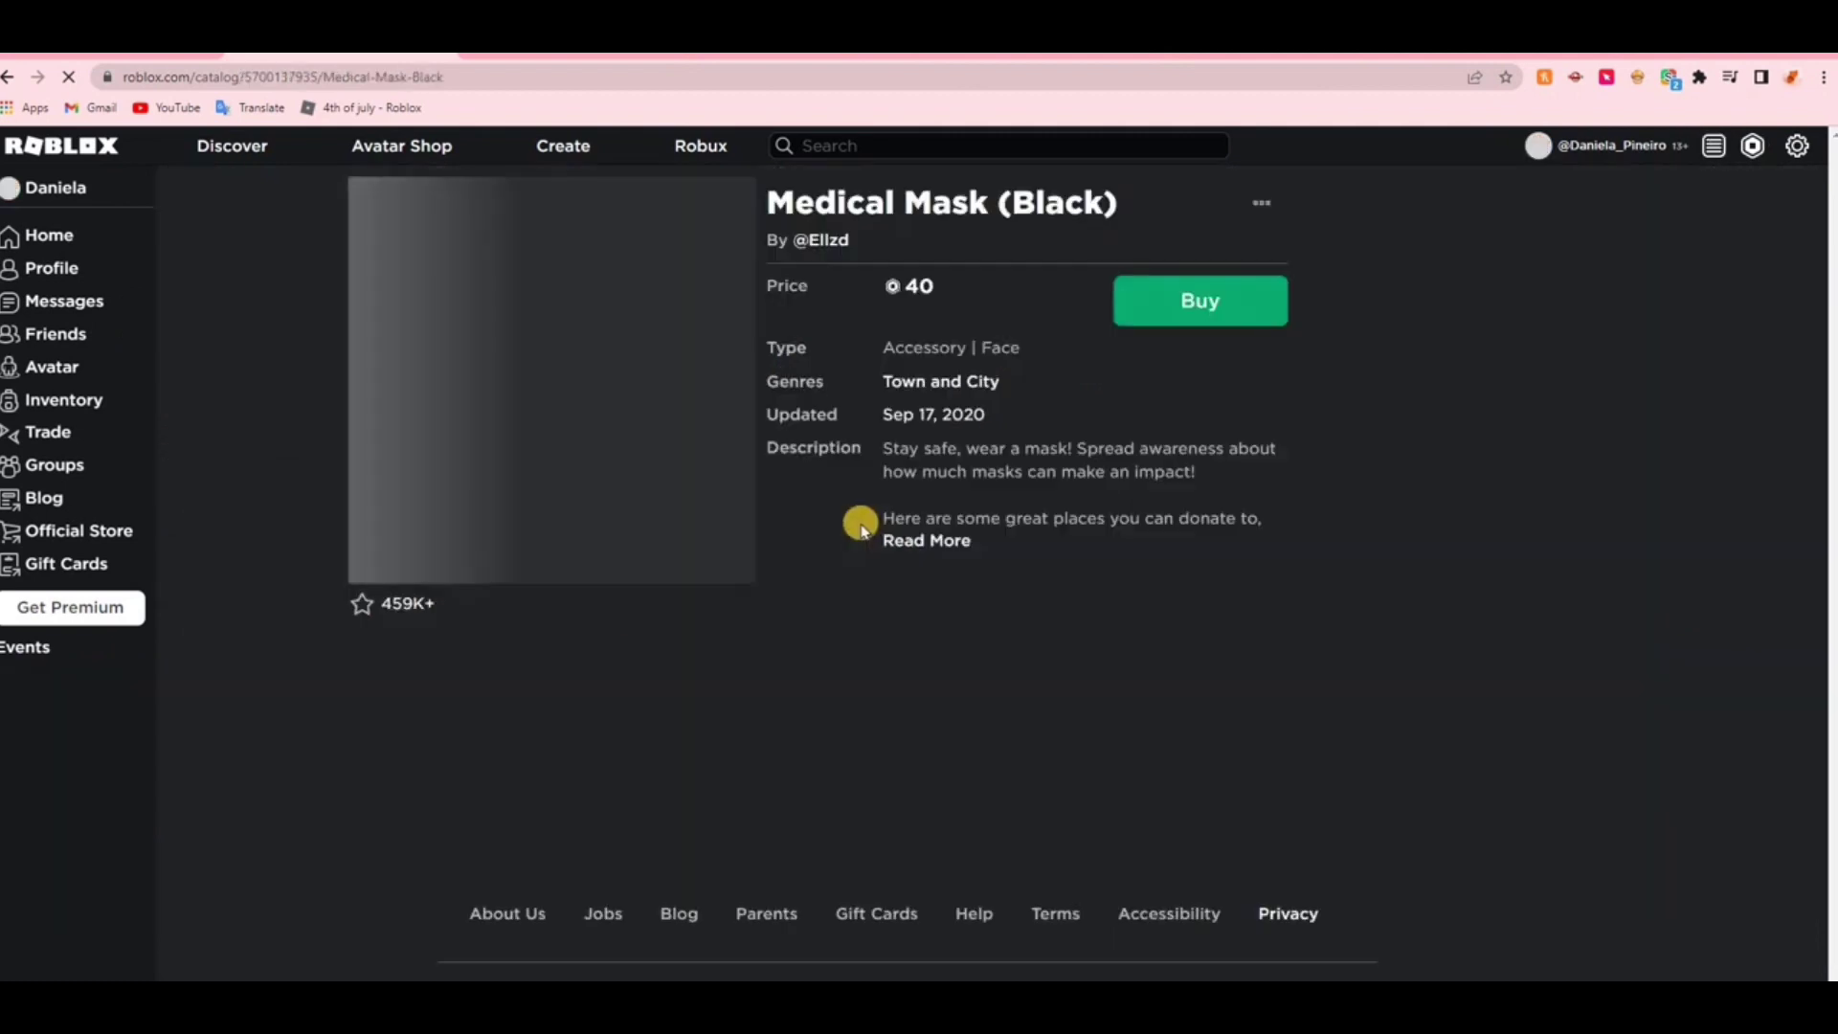
pyautogui.click(328, 81)
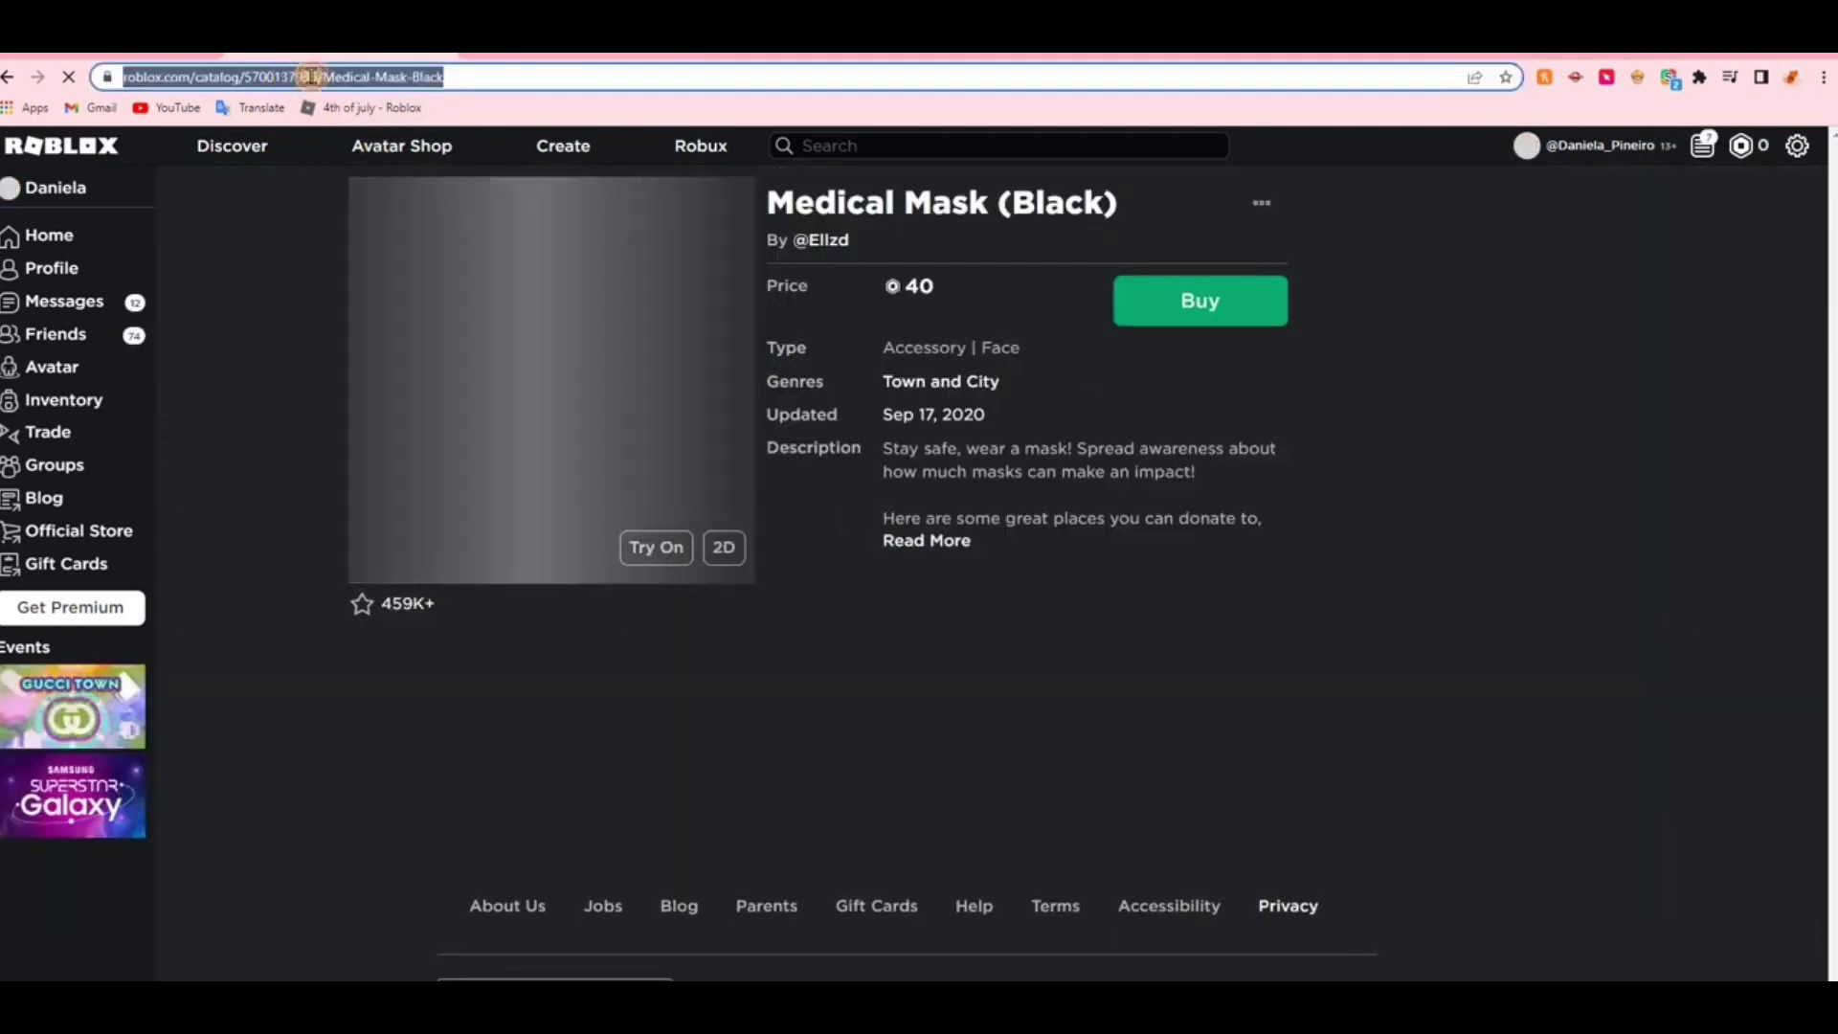
pyautogui.doubleClick(356, 77)
pyautogui.rightClick(359, 81)
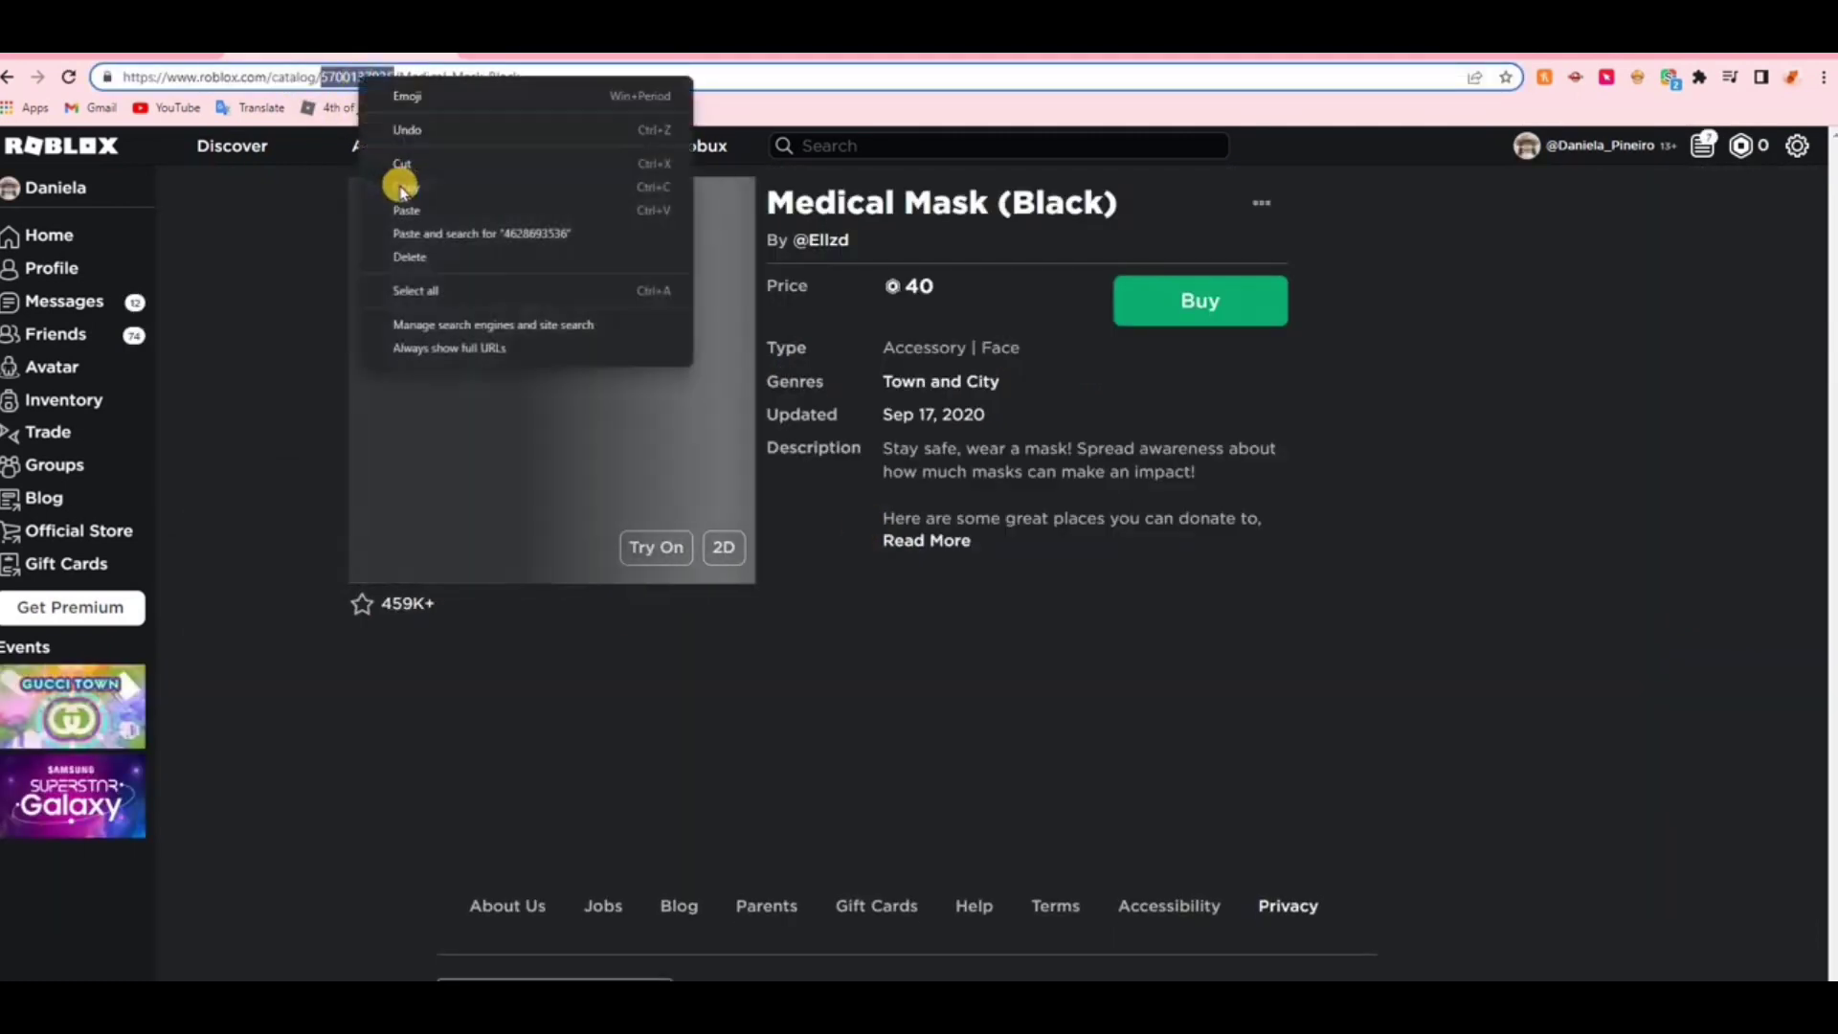
pyautogui.click(402, 184)
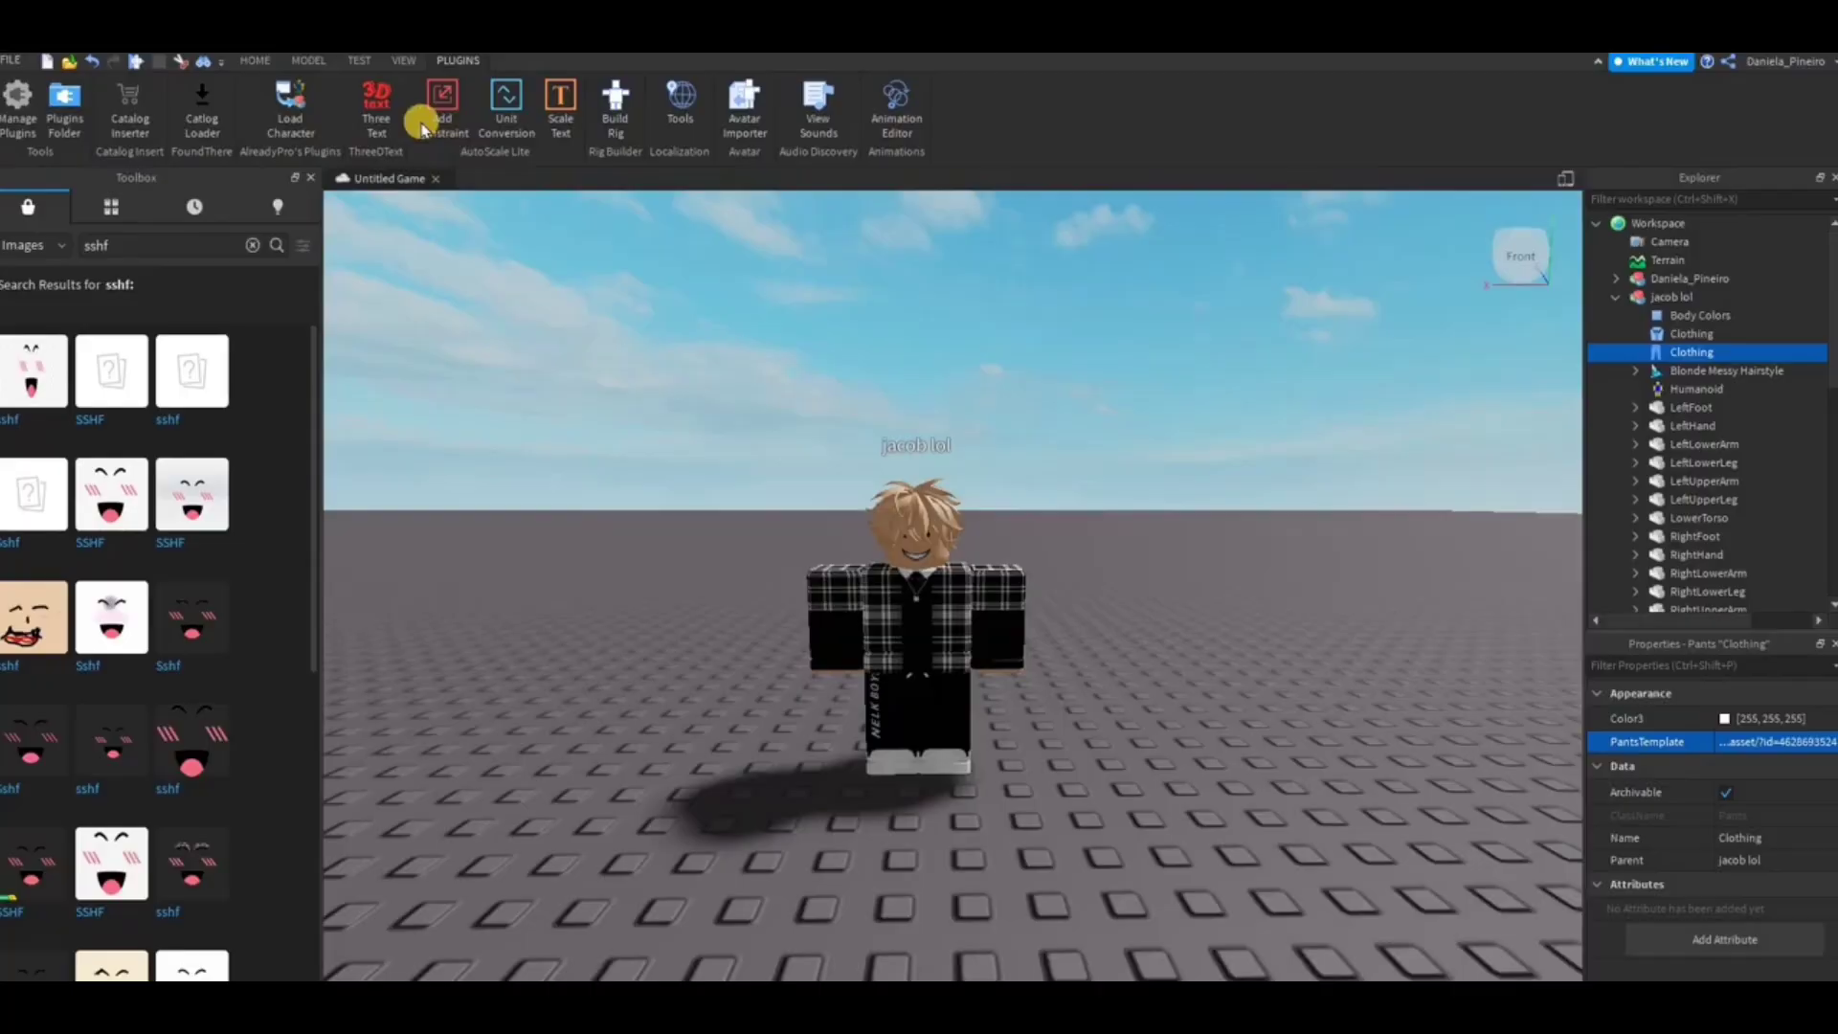
# Open the Black Pierced Punk Hat page and copy its item ID
pyautogui.click(130, 107)
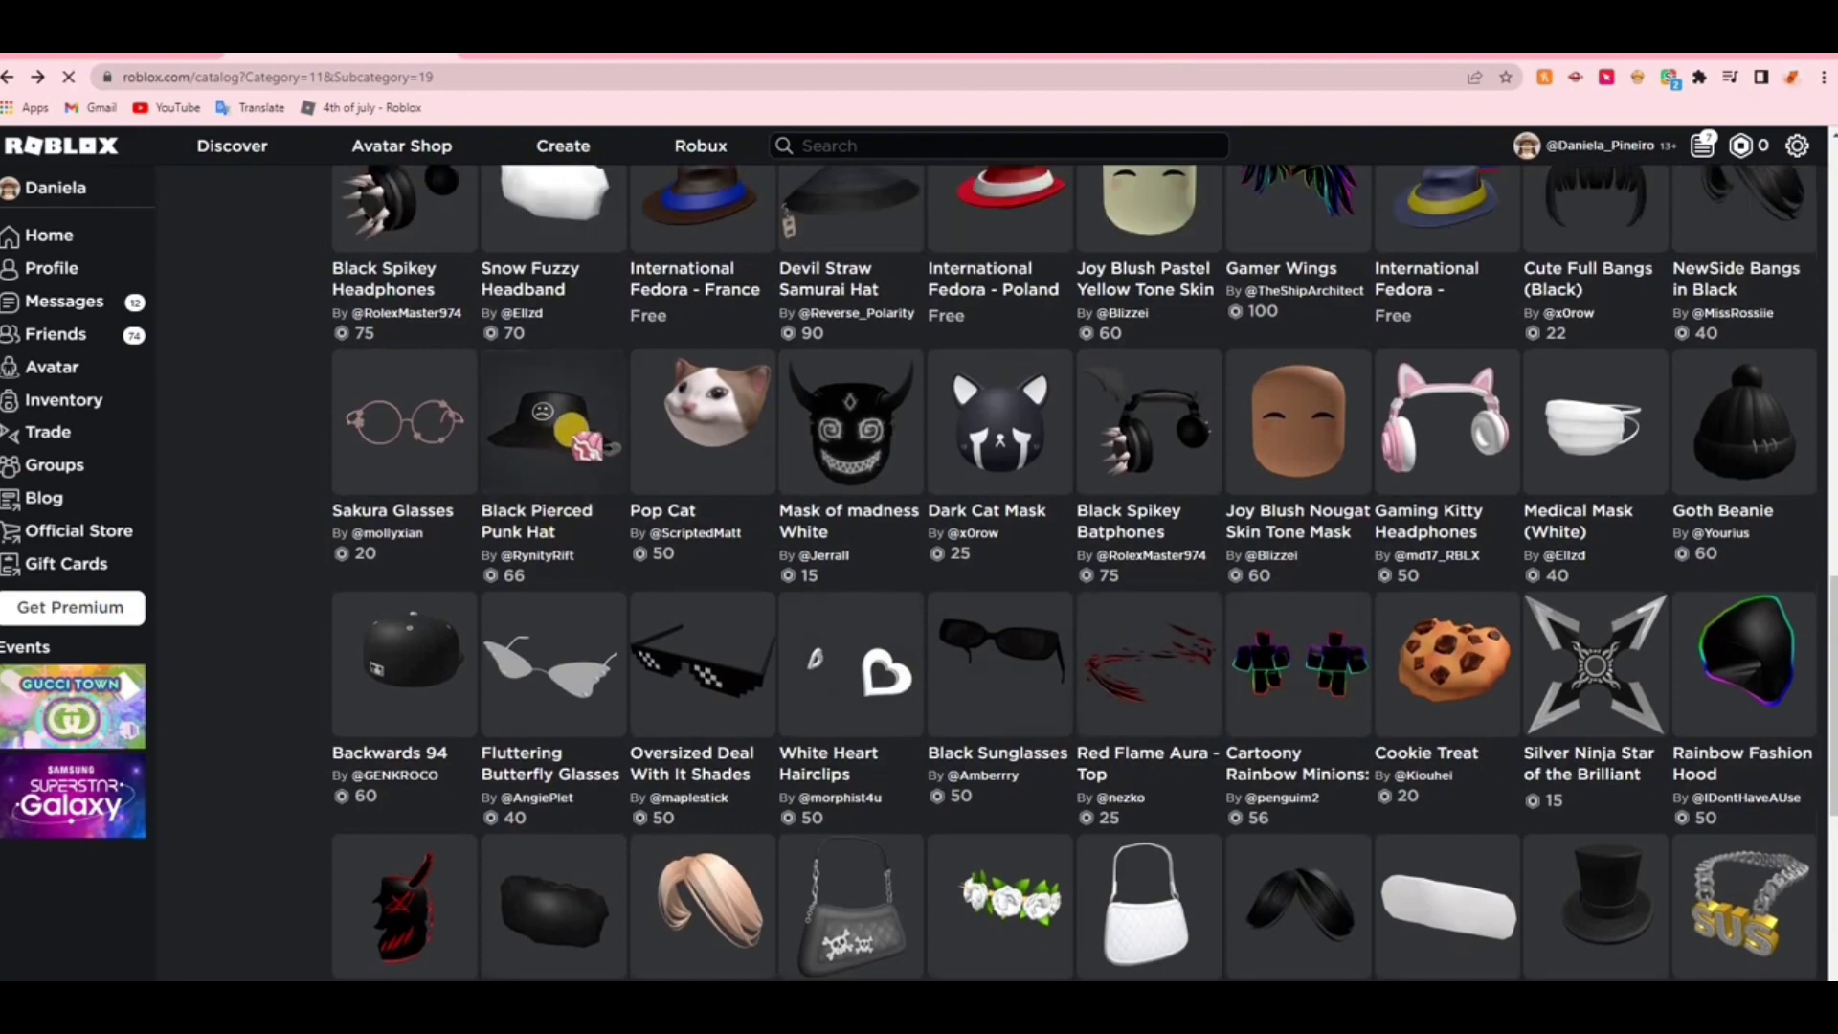
pyautogui.click(472, 172)
pyautogui.doubleClick(276, 75)
pyautogui.rightClick(359, 75)
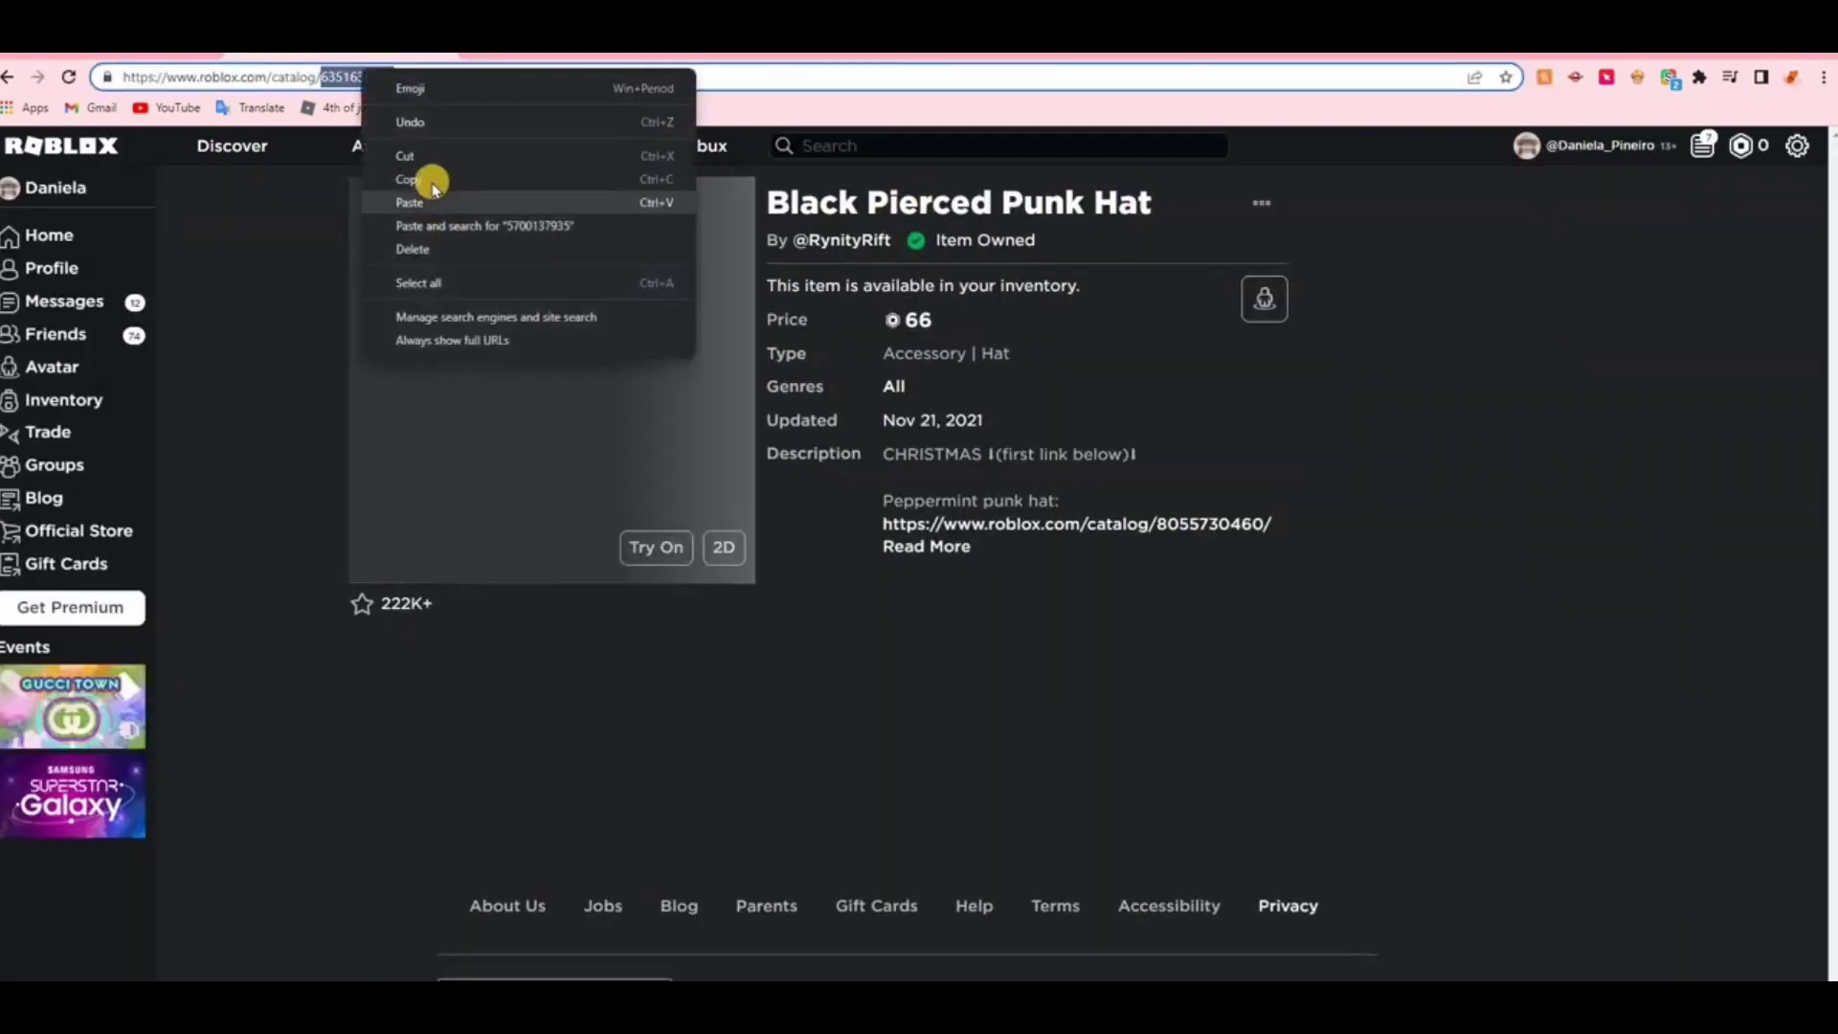
pyautogui.click(427, 188)
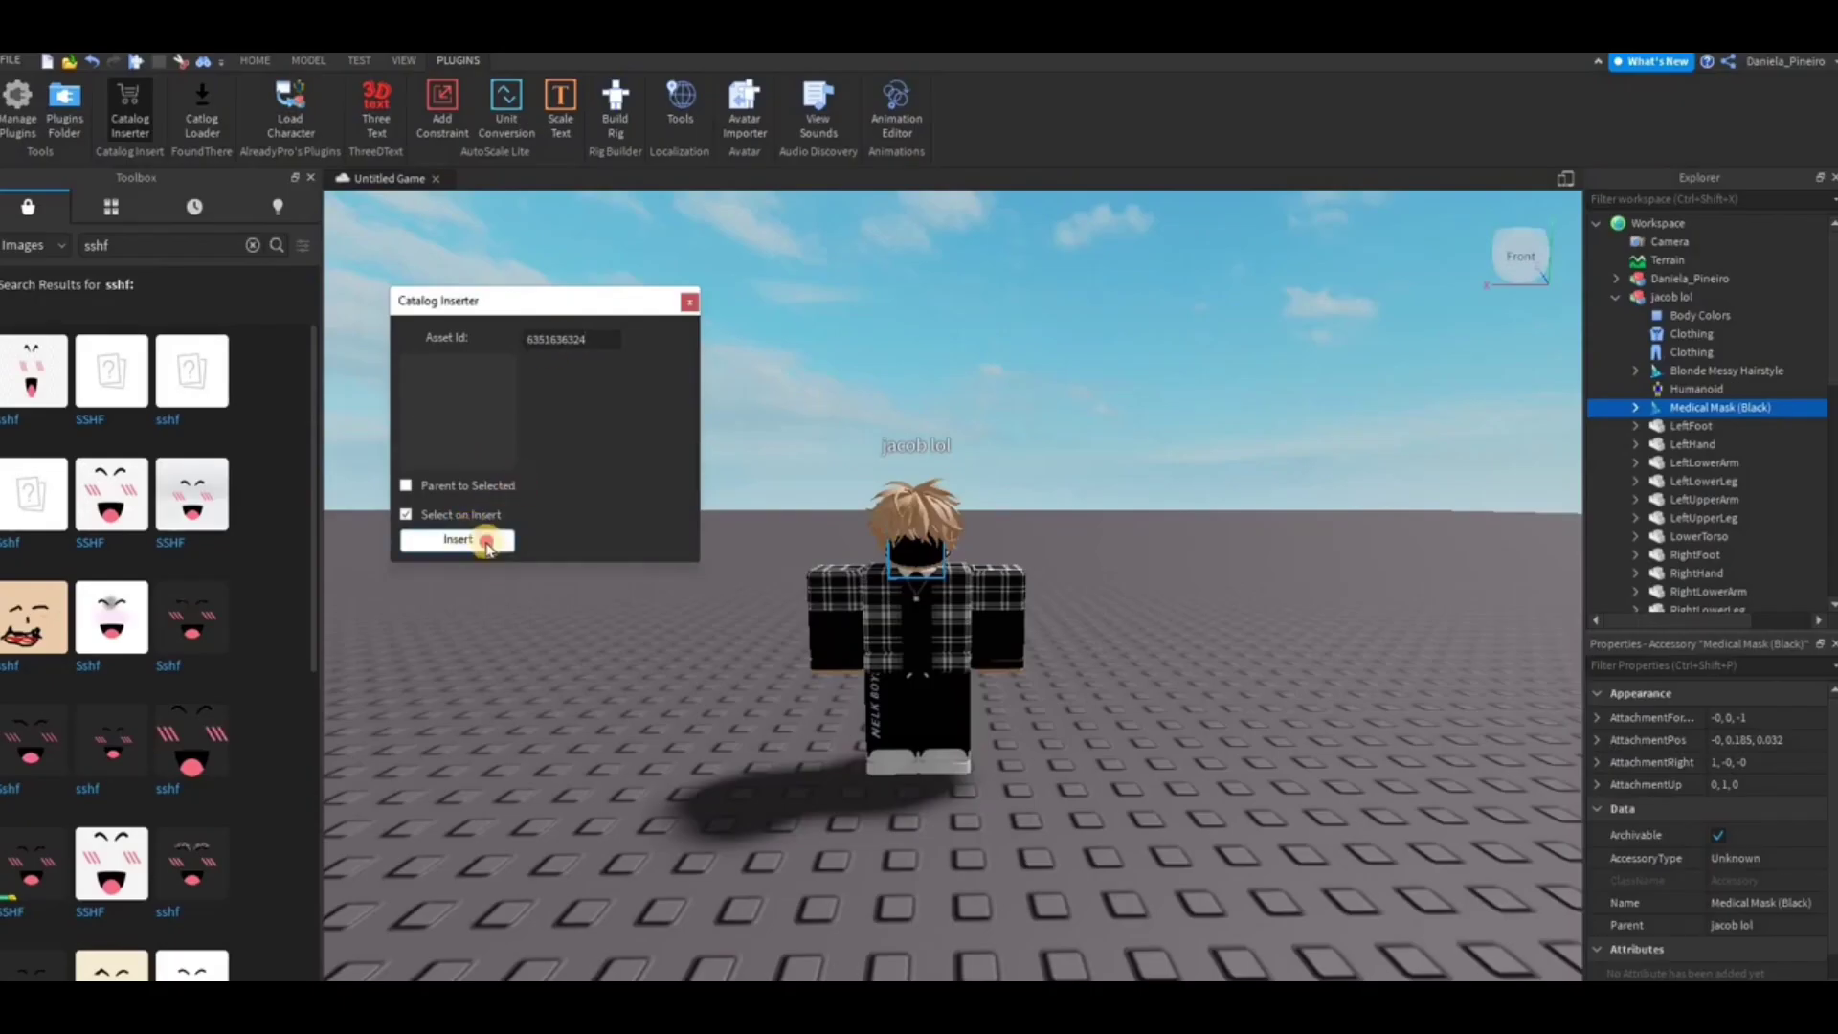
# Insert the Black Pierced Punk Hat, move it into jacob lol, and close the inserter
pyautogui.click(458, 541)
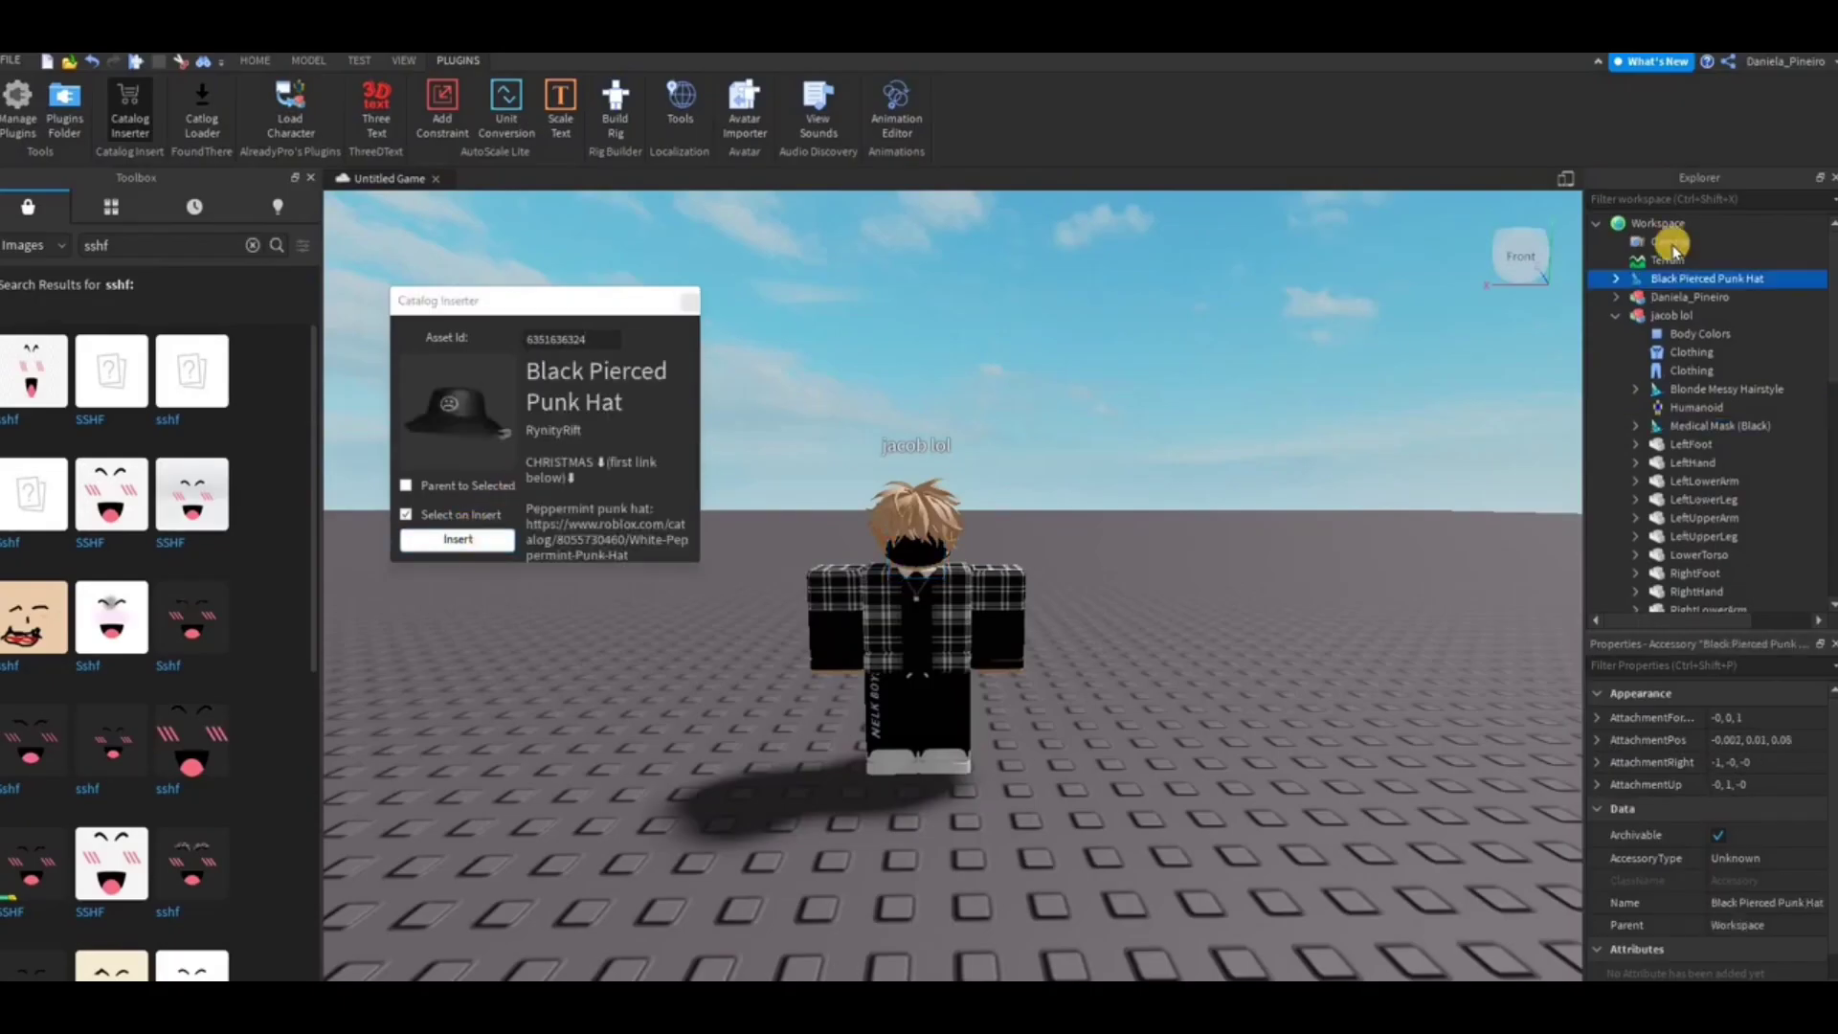
pyautogui.moveTo(1649, 323); pyautogui.dragTo(1666, 316)
pyautogui.click(1174, 795)
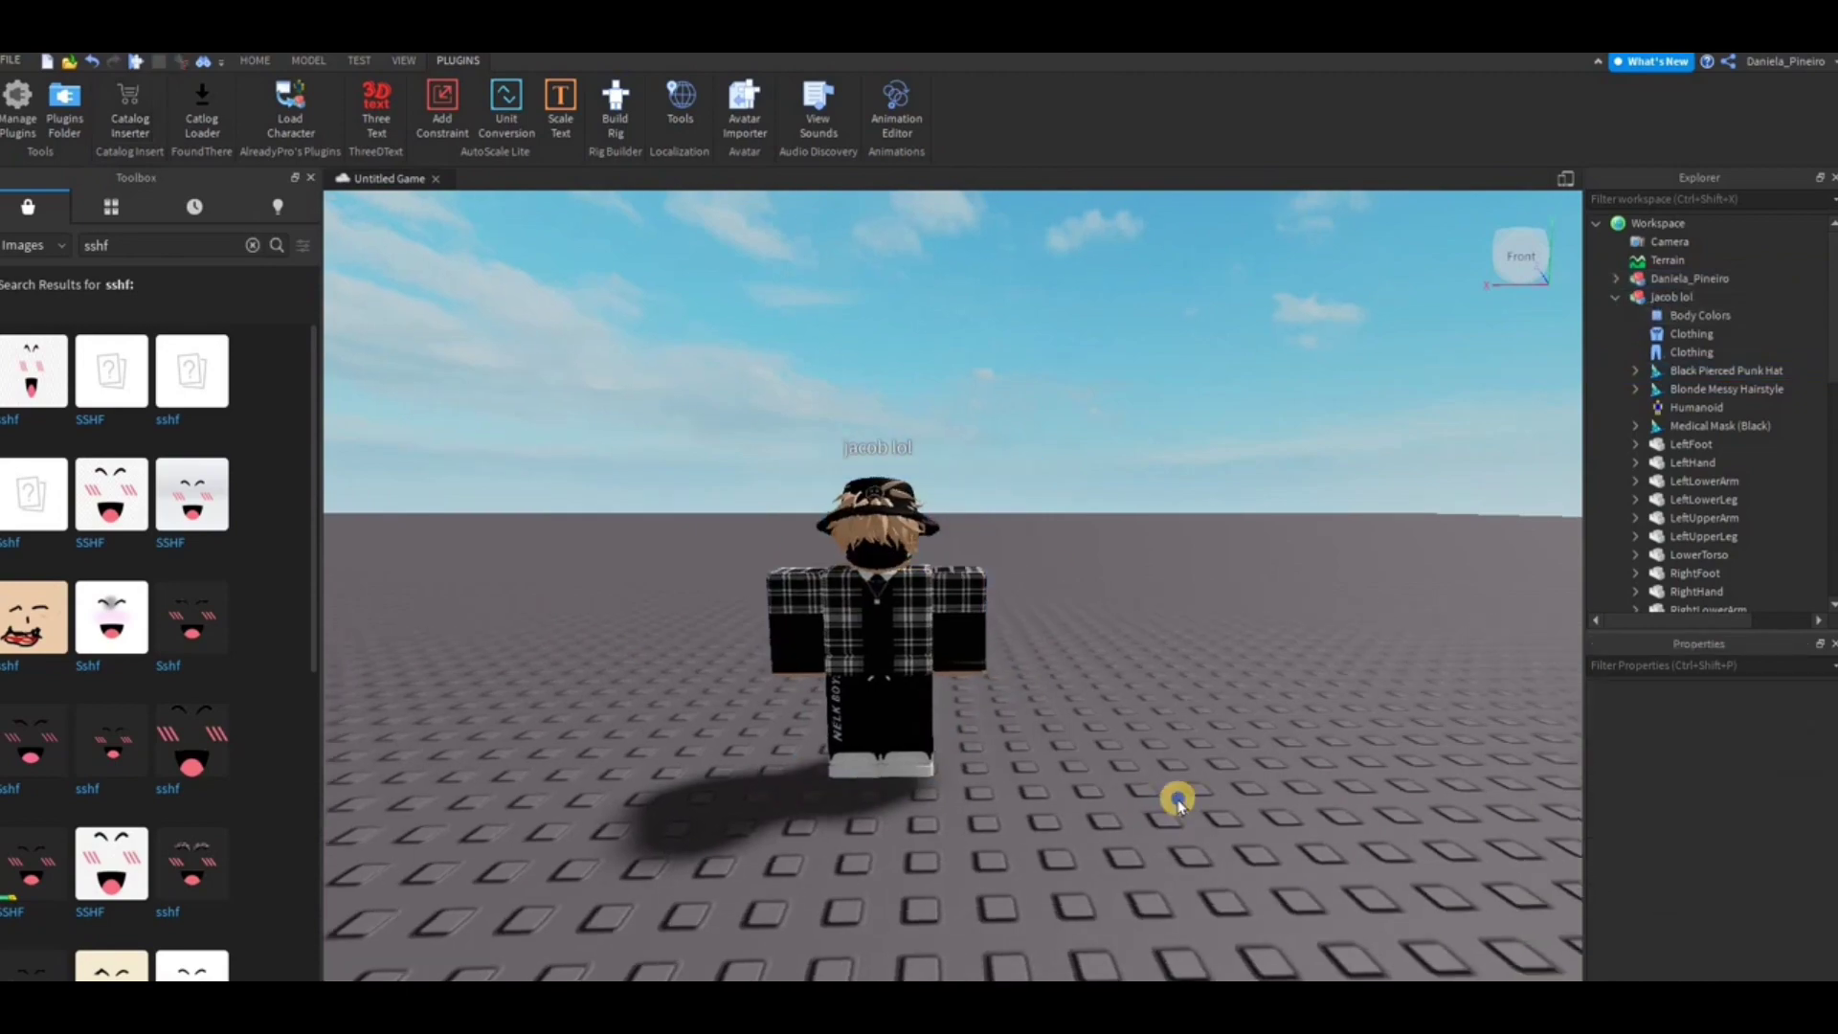
pyautogui.moveTo(1173, 795); pyautogui.dragTo(1249, 794, button='right')
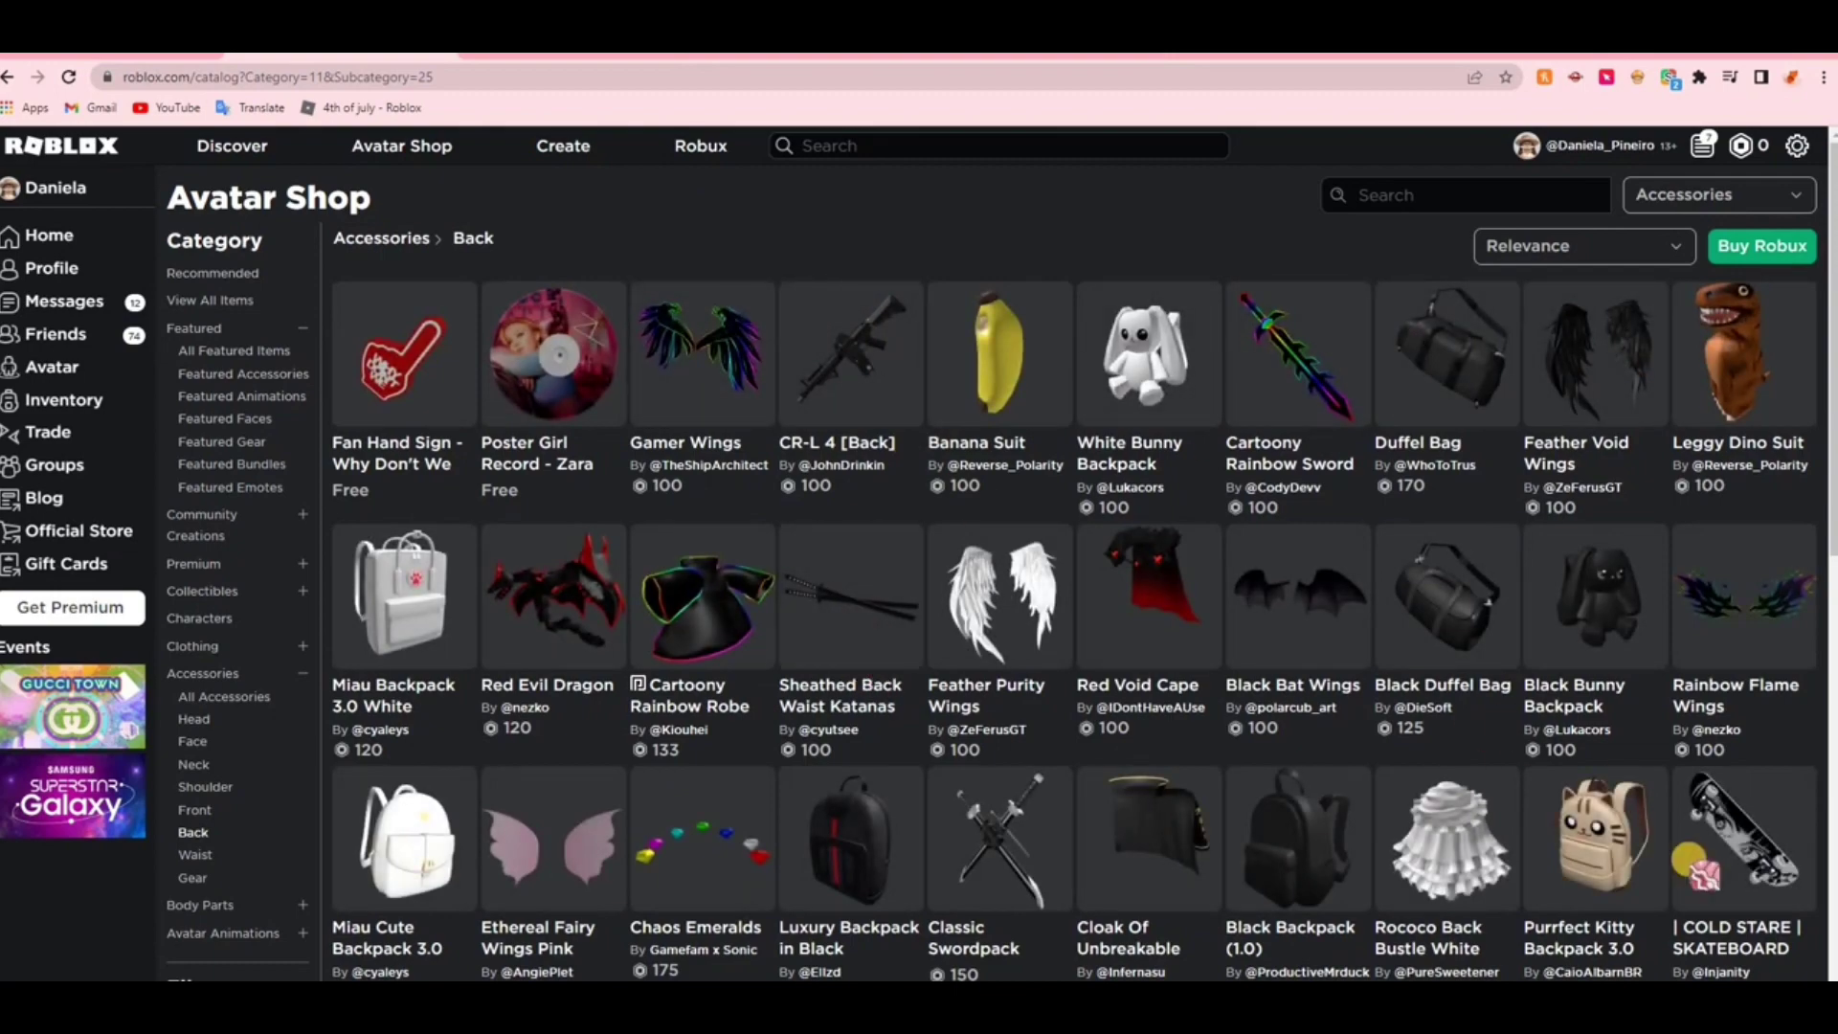
# Copy the COLD STARE SKATEBOARD item ID and bring up the Catalog Inserter
pyautogui.click(1689, 859)
pyautogui.doubleClick(368, 75)
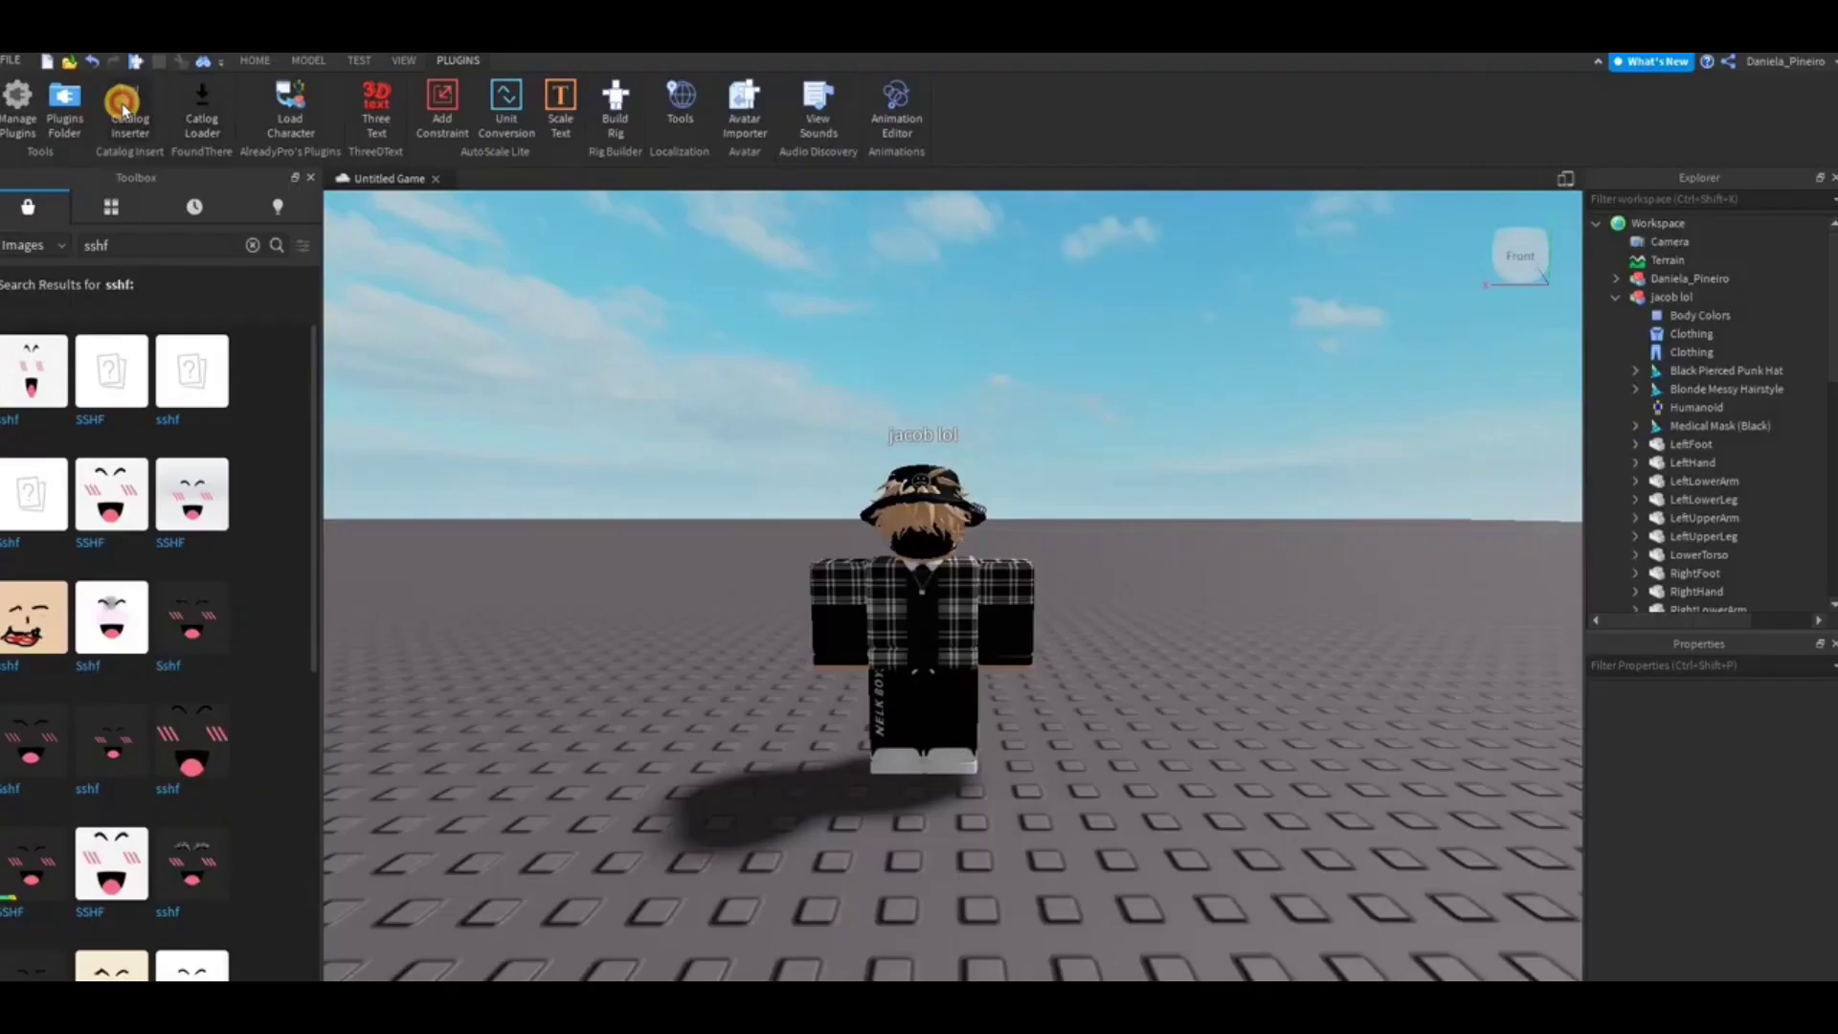
pyautogui.click(129, 105)
pyautogui.click(575, 335)
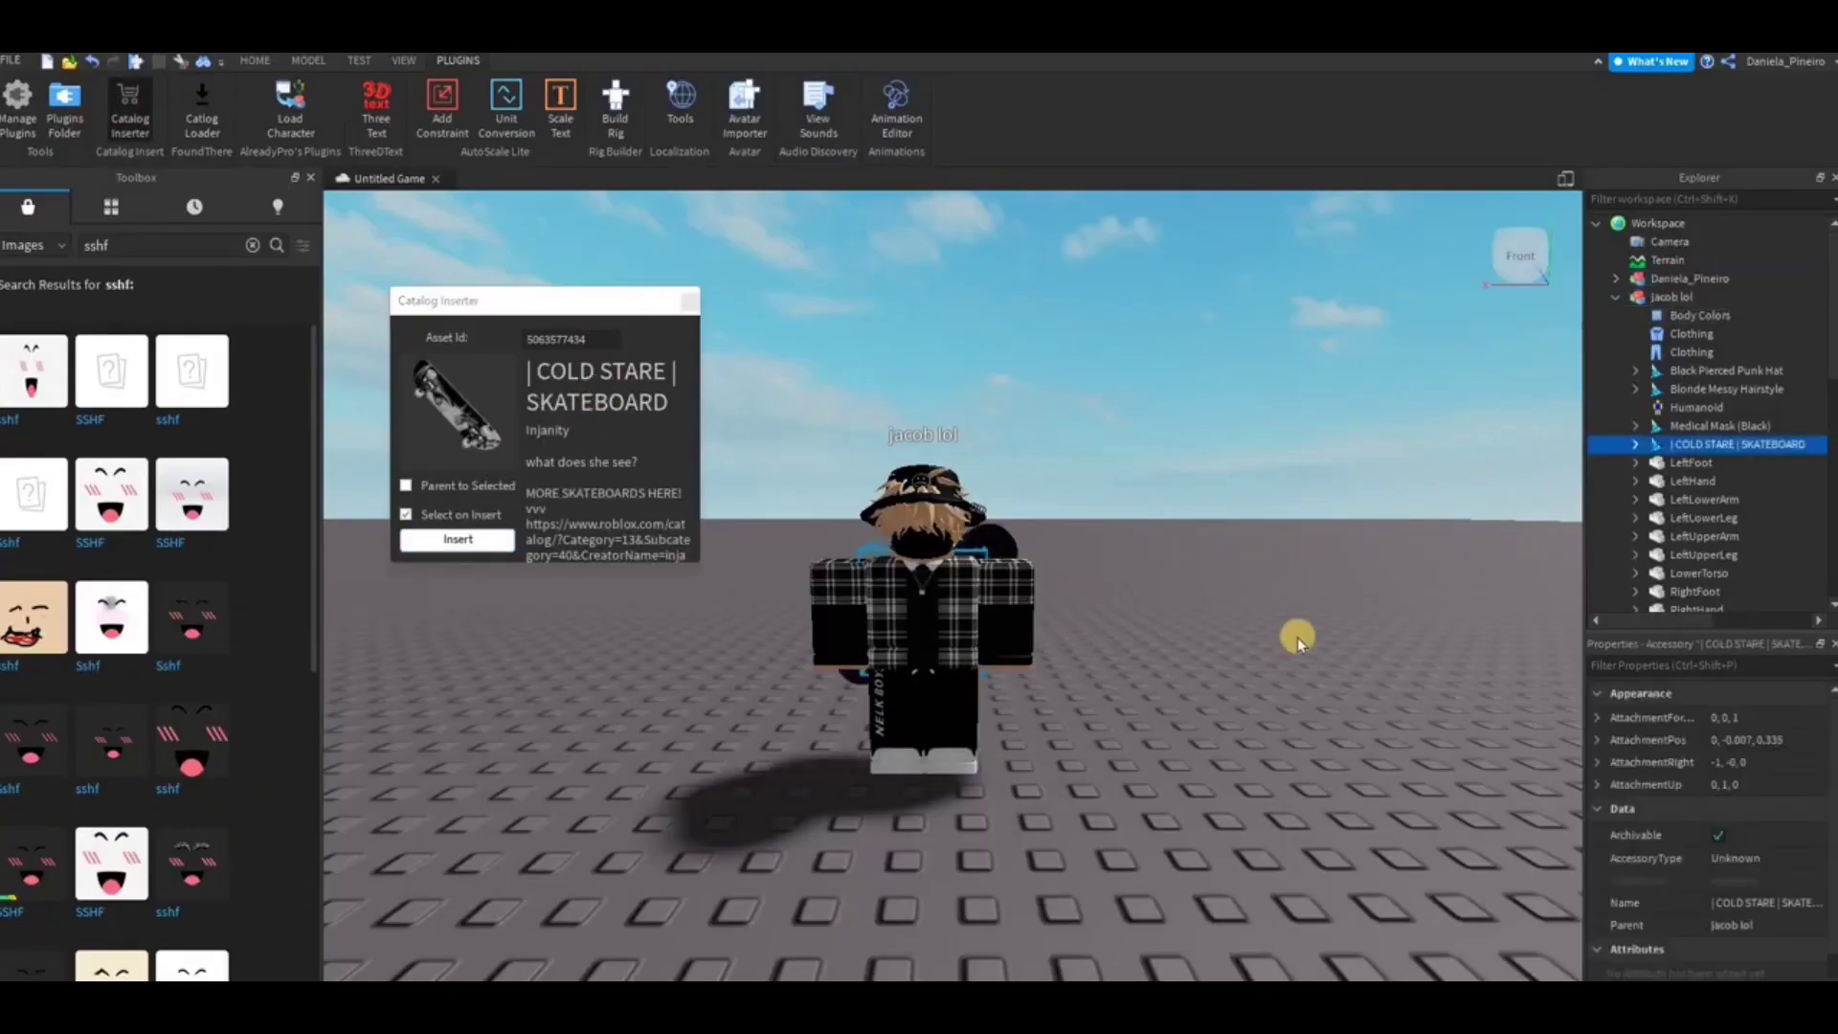
# Close the Catalog Inserter, then orbit and zoom around jacob lol to inspect the finished outfit
pyautogui.click(760, 318)
pyautogui.moveTo(1179, 493); pyautogui.dragTo(1180, 493, button='right')
pyautogui.scroll(3, 1179, 493)
pyautogui.scroll(-2, 1180, 493)
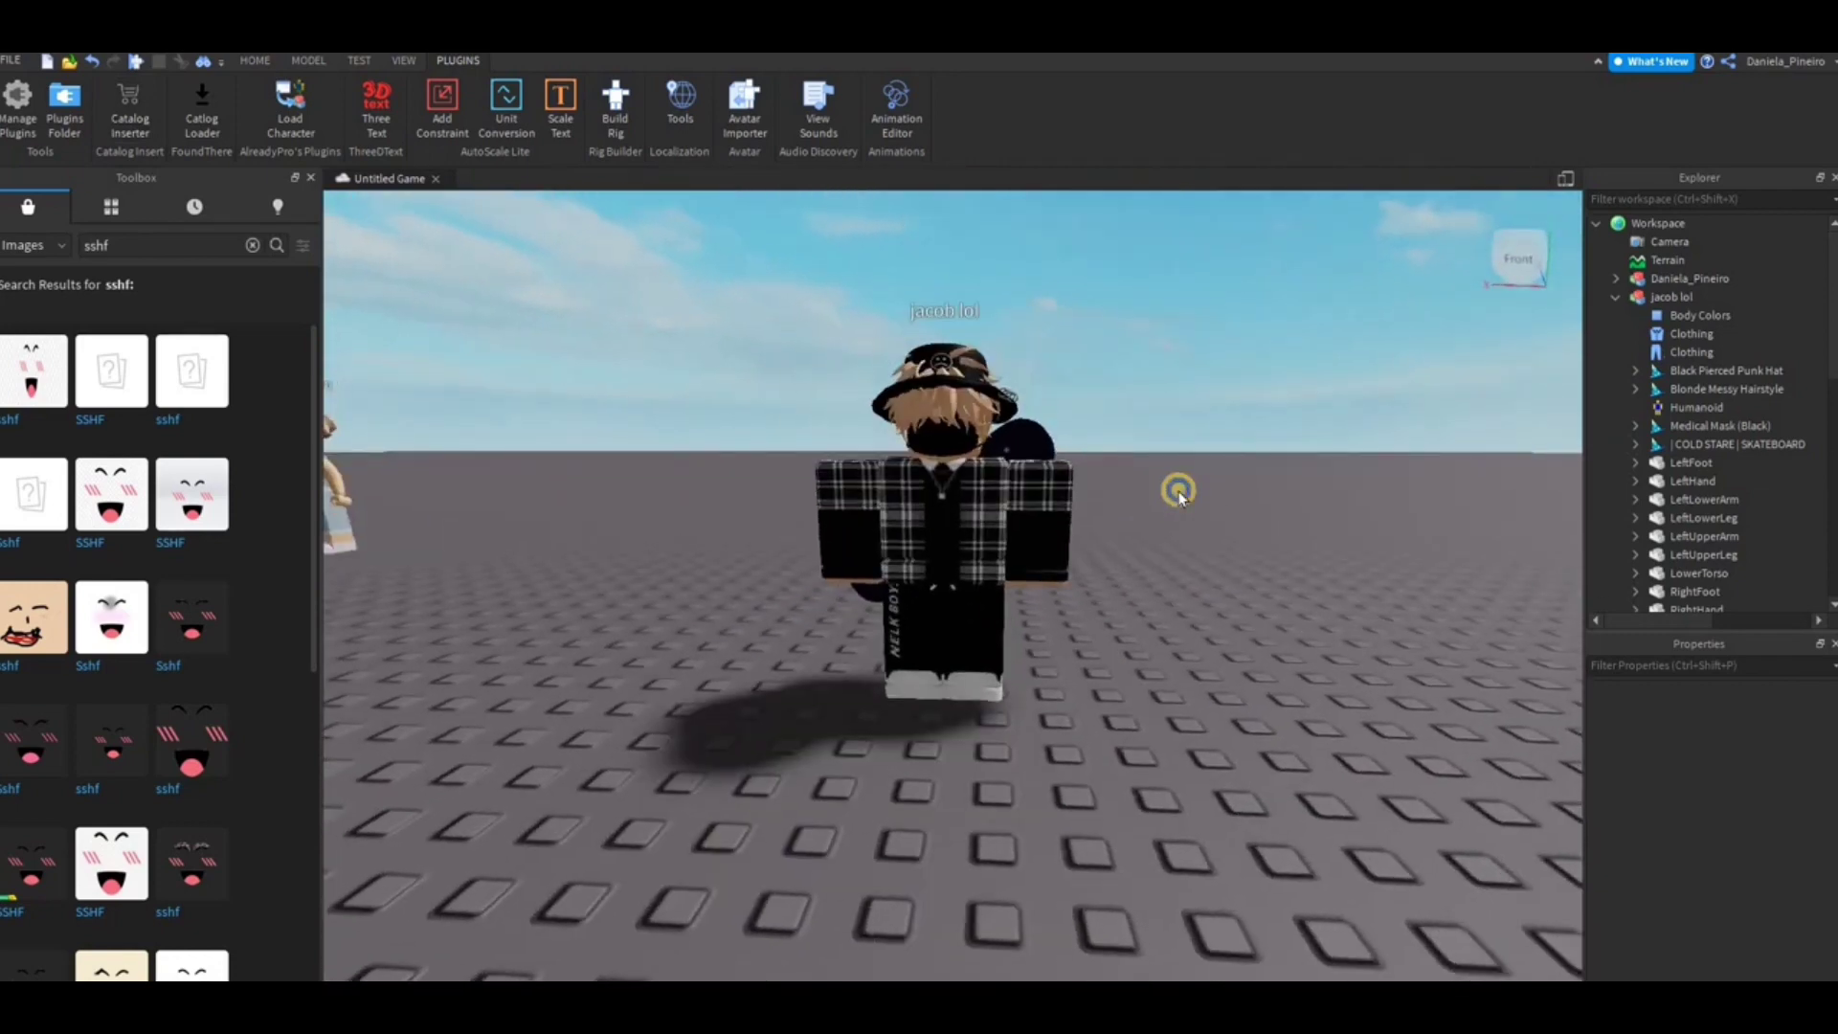
pyautogui.scroll(-2, 1180, 493)
pyautogui.moveTo(1179, 491); pyautogui.dragTo(1204, 483, button='right')
pyautogui.scroll(2, 1204, 483)
pyautogui.scroll(3, 1204, 484)
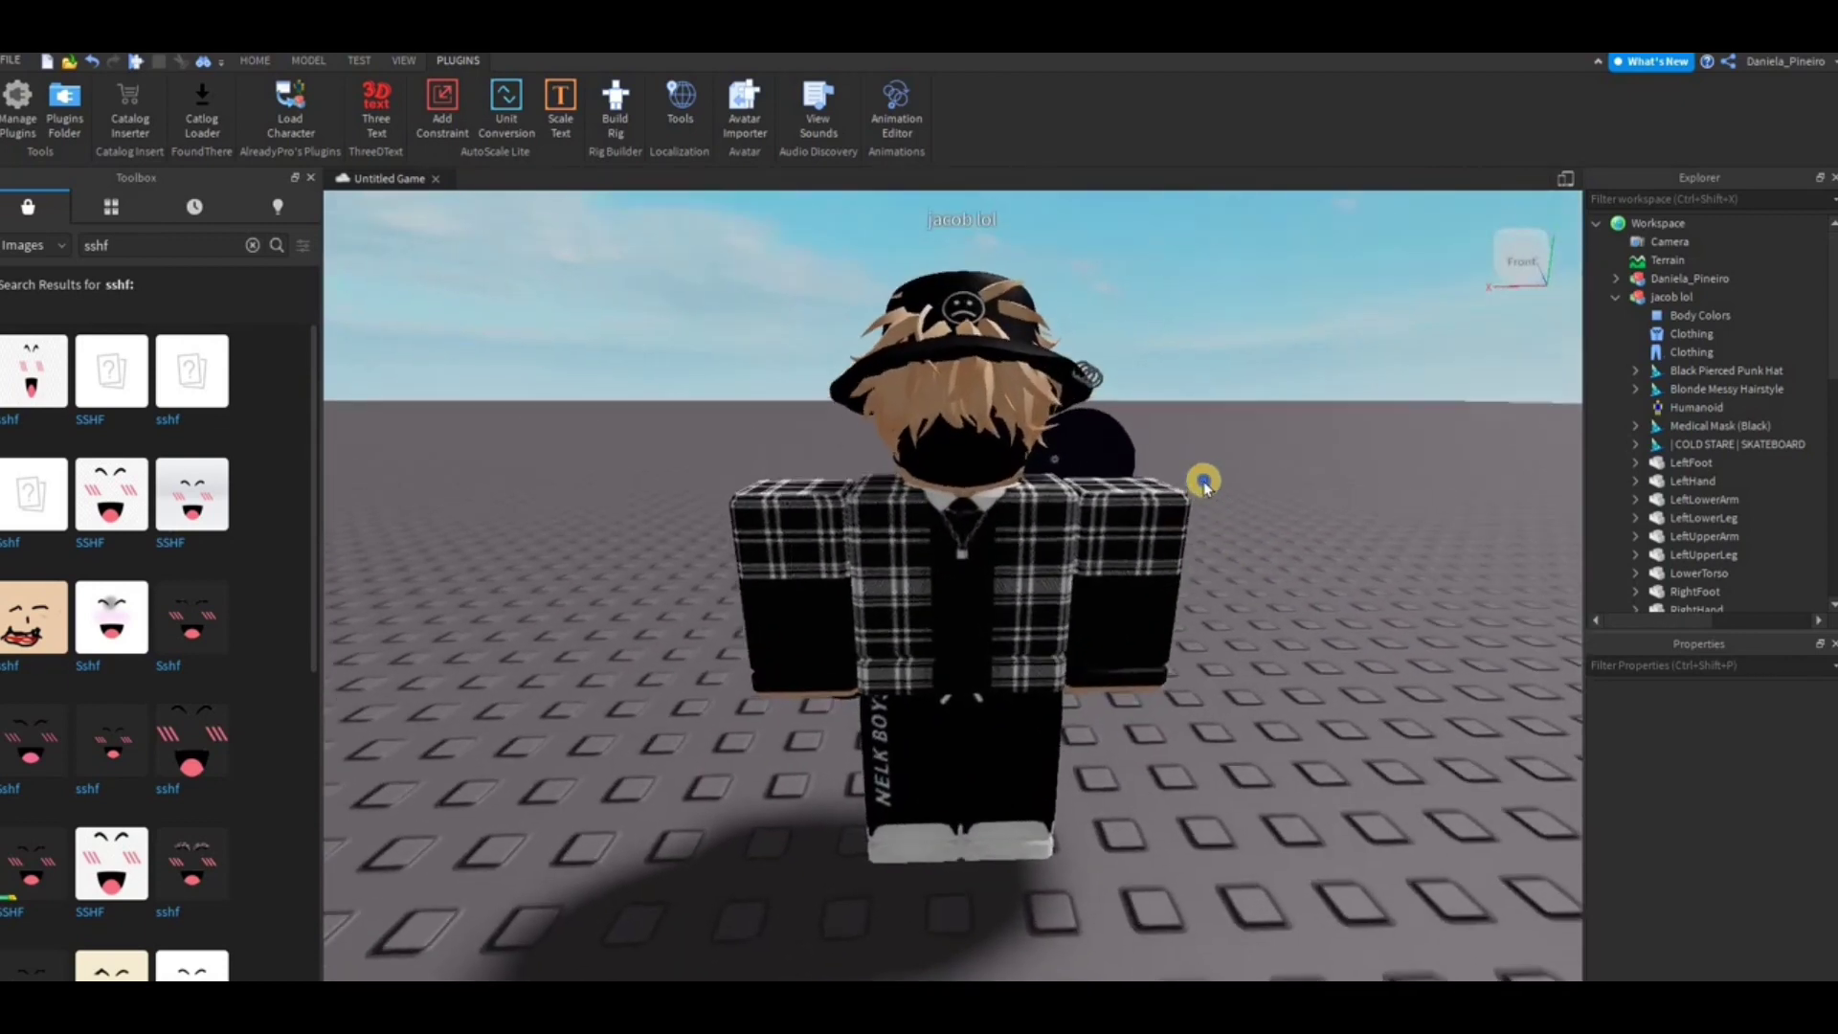